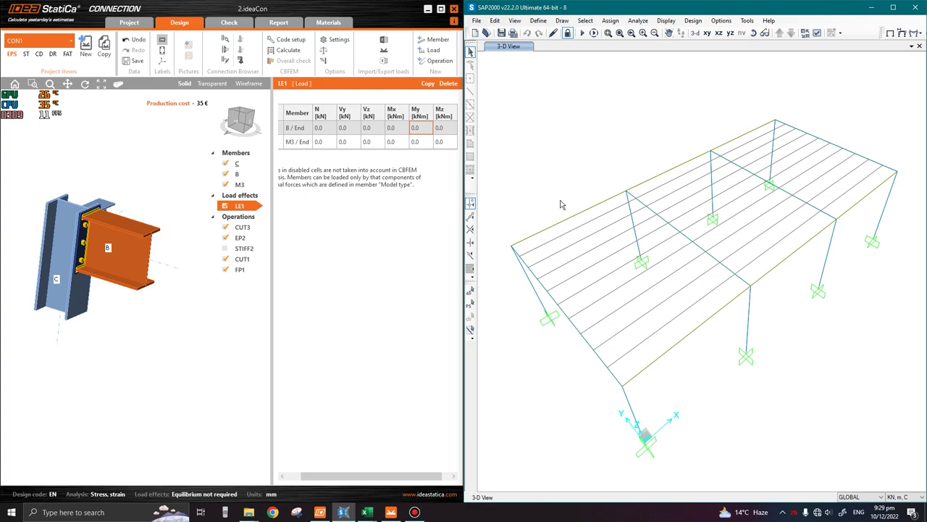
# Step: Select the front corner column's top joint and the adjacent front column's top and base joints in the 3-D frame
pyautogui.rightClick(562, 283)
pyautogui.click(547, 389)
pyautogui.click(621, 384)
pyautogui.click(735, 274)
pyautogui.click(751, 285)
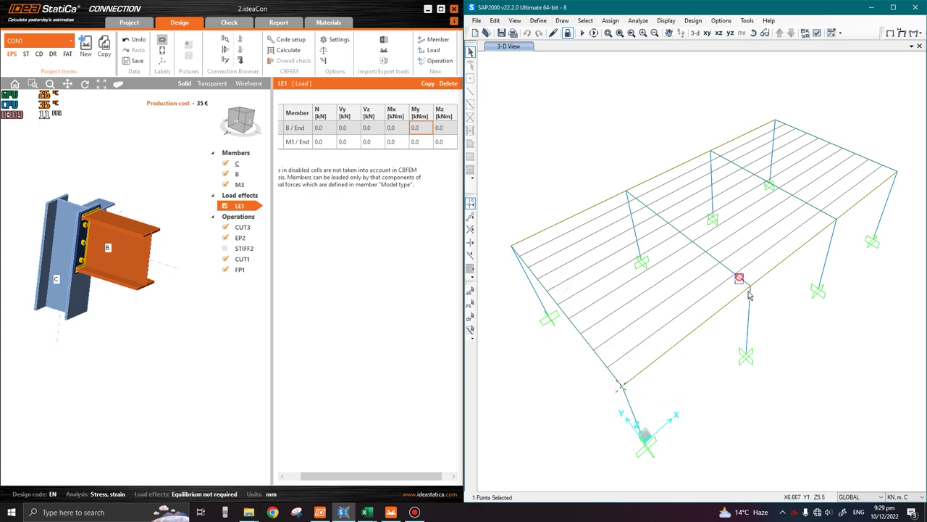
pyautogui.press('Escape')
pyautogui.click(622, 386)
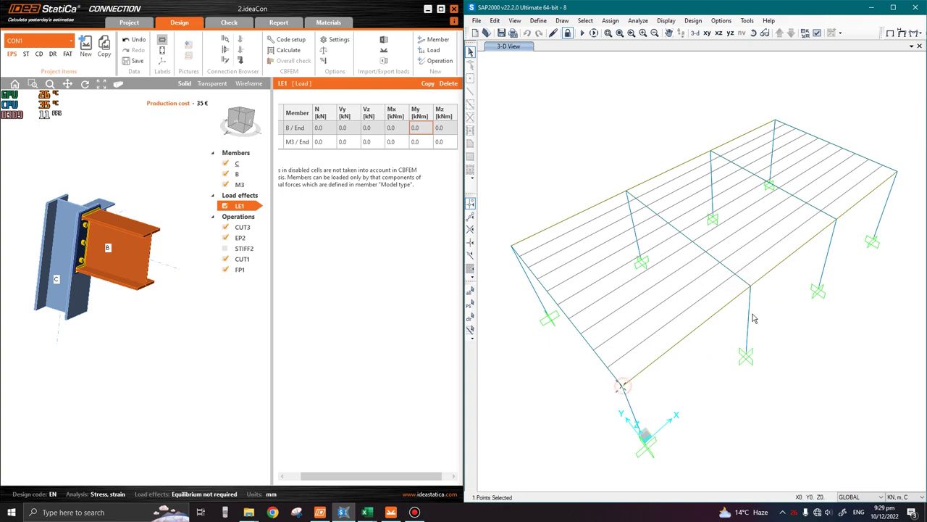
pyautogui.click(750, 286)
pyautogui.click(746, 355)
# Step: Switch to IDEA StatiCa Connection and examine the CON1 connection of column C with beams B and M3 from several angles
pyautogui.click(89, 140)
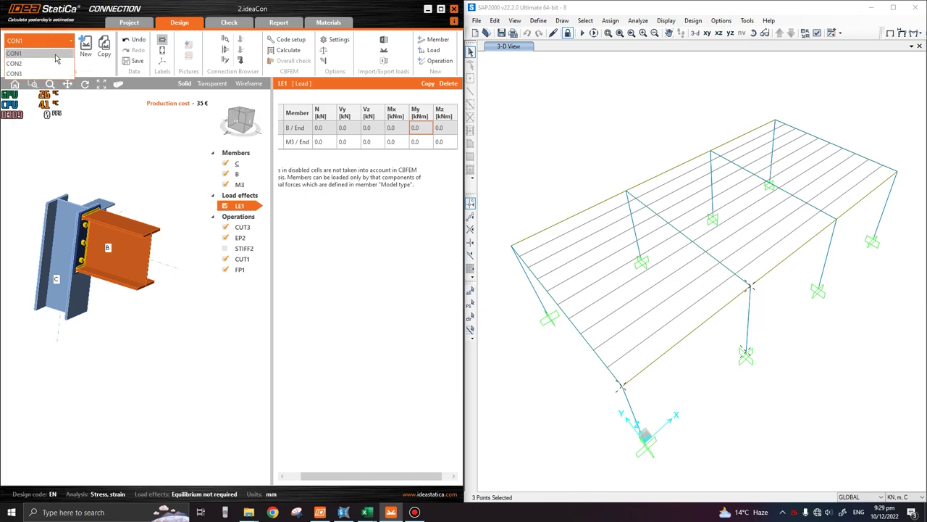
pyautogui.moveTo(138, 254); pyautogui.dragTo(121, 278, button='middle')
pyautogui.moveTo(121, 278); pyautogui.dragTo(100, 170, button='right')
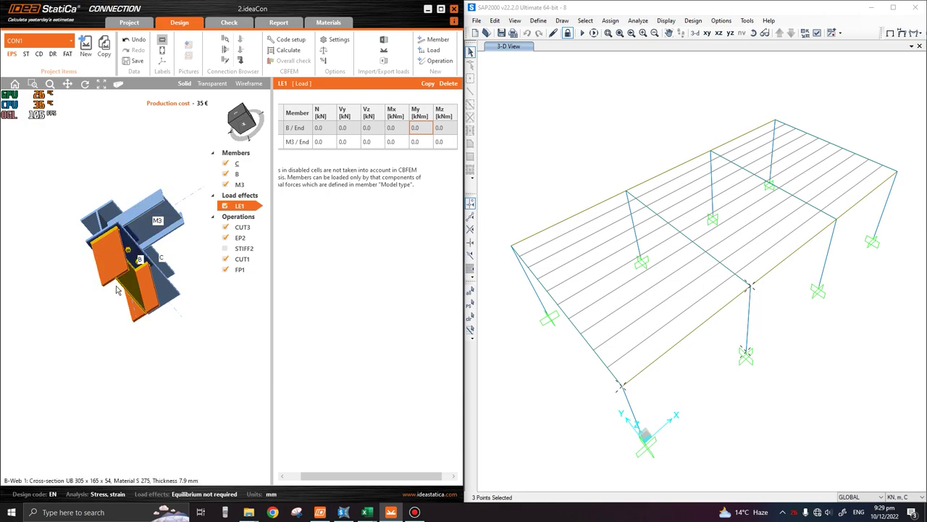
pyautogui.moveTo(124, 330); pyautogui.dragTo(101, 319, button='right')
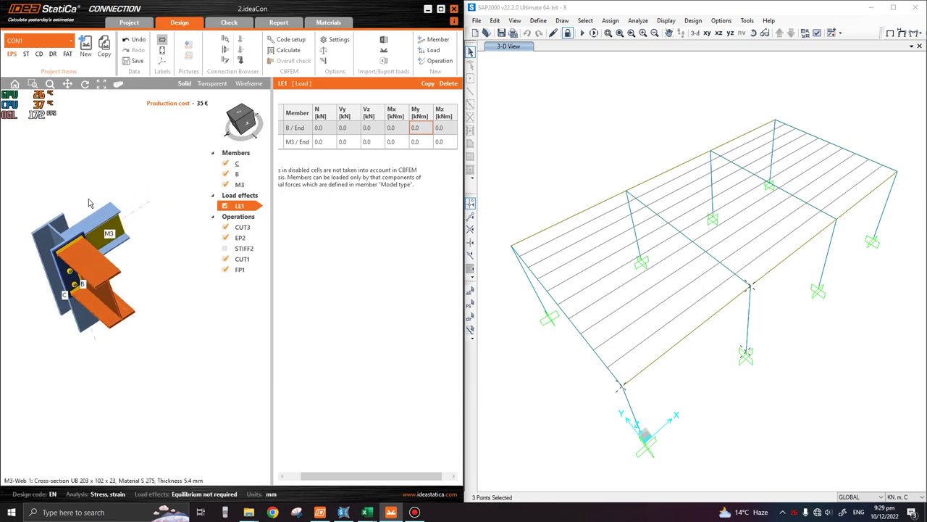
# Step: Open connection CON2 and examine how beams B, M3 and M4 join column C from several angles
pyautogui.click(51, 40)
pyautogui.click(38, 65)
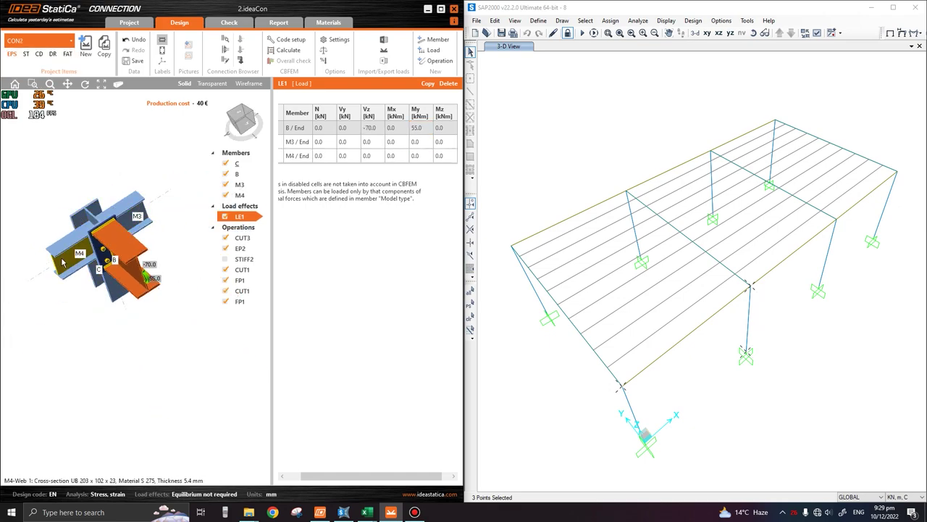
pyautogui.moveTo(124, 304); pyautogui.dragTo(184, 234, button='right')
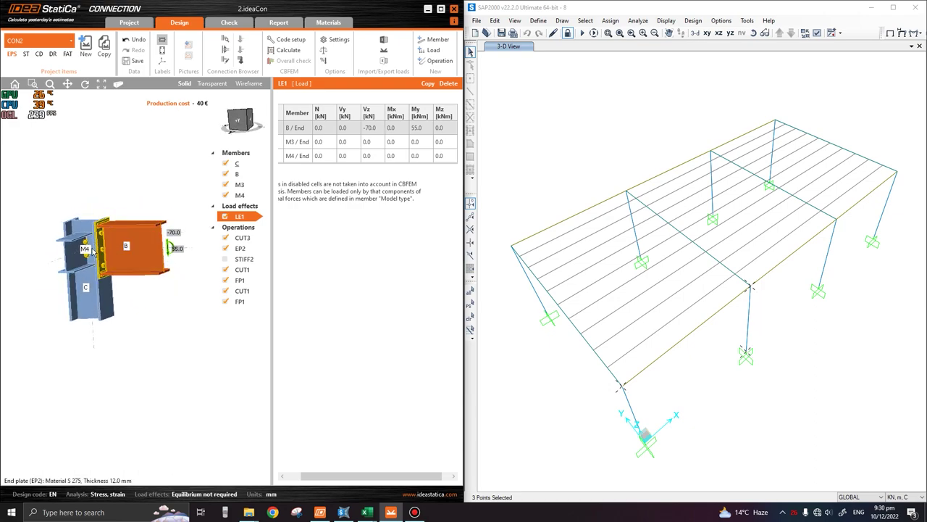
pyautogui.moveTo(122, 274); pyautogui.dragTo(125, 280, button='right')
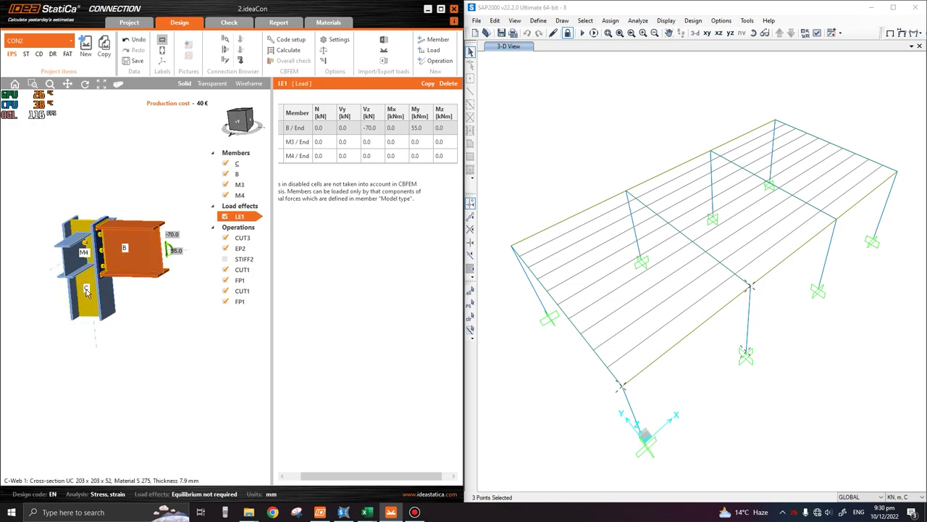
pyautogui.moveTo(86, 290); pyautogui.dragTo(84, 161, button='right')
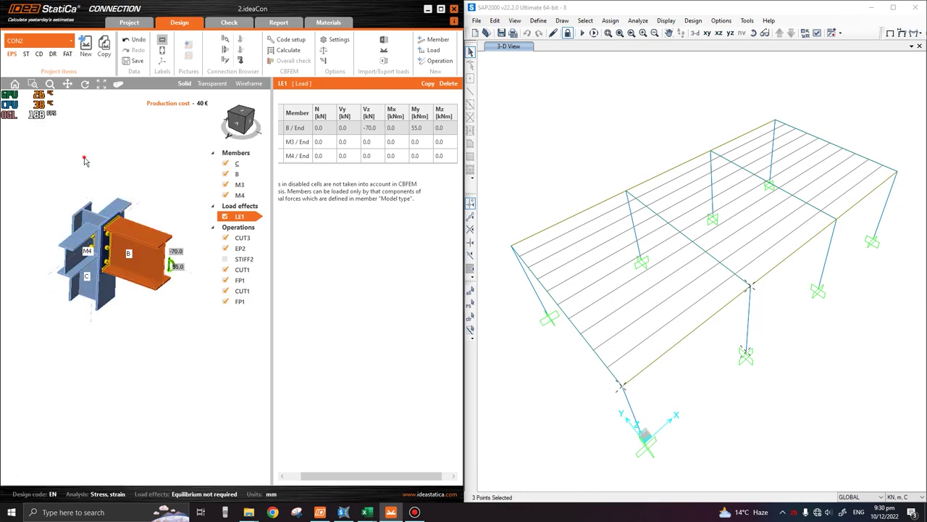
# Step: Open connection CON3 and examine its column base plate and anchors, including from above
pyautogui.click(45, 40)
pyautogui.click(38, 73)
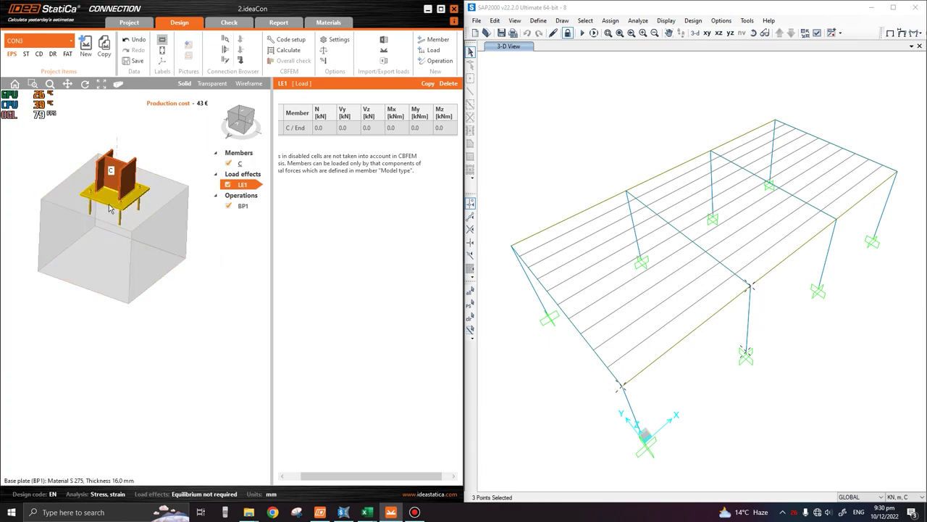
pyautogui.moveTo(114, 209); pyautogui.dragTo(241, 276, button='right')
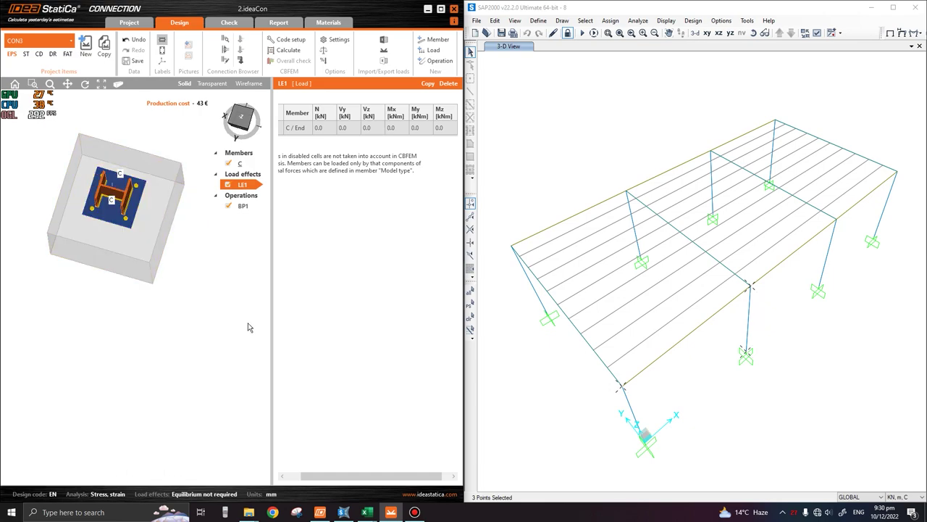
# Step: Return to connection CON1 and examine beam B's bolted end plate and beam M3 on the column
pyautogui.click(51, 41)
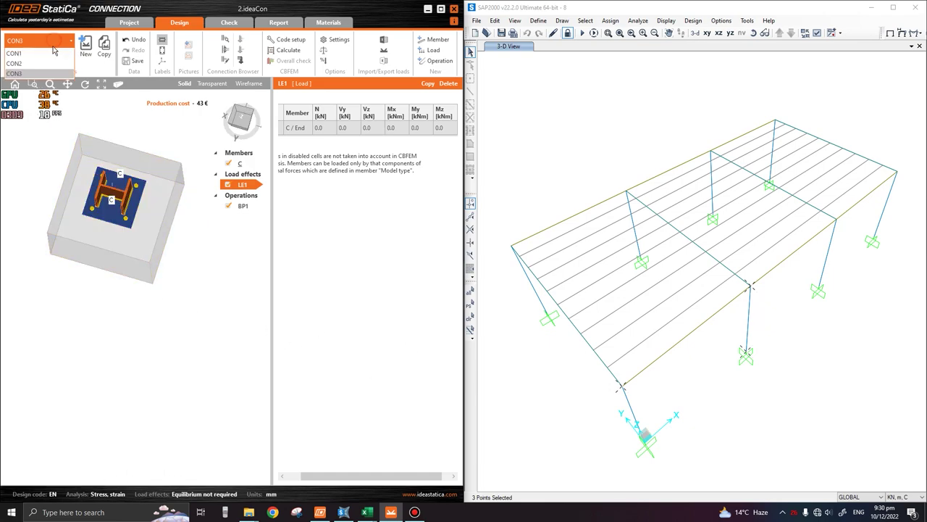
pyautogui.scroll(-2, 143, 230)
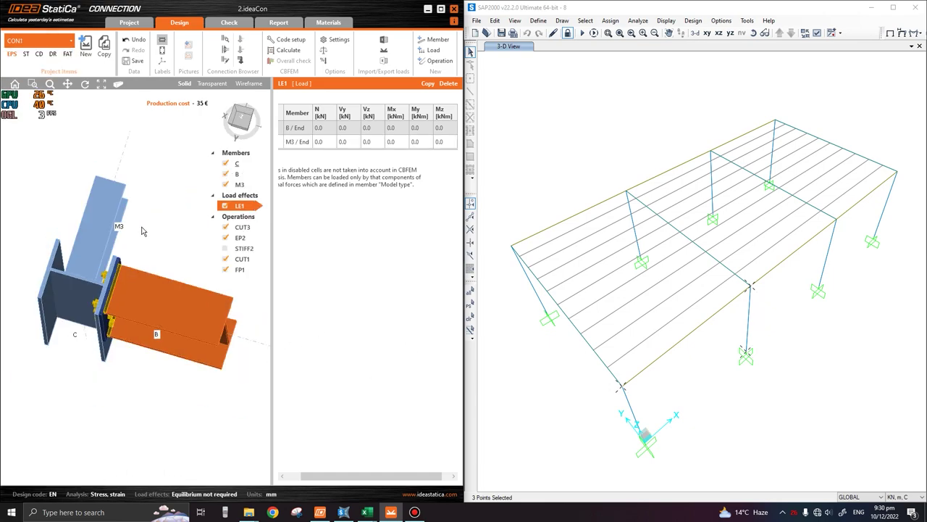
pyautogui.moveTo(143, 231); pyautogui.dragTo(181, 296, button='right')
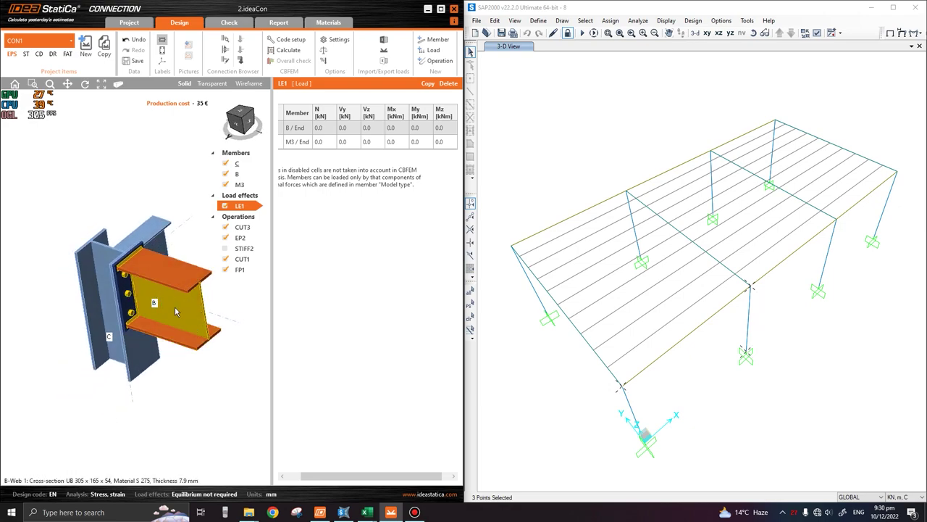
pyautogui.moveTo(175, 266); pyautogui.dragTo(188, 200, button='right')
pyautogui.moveTo(141, 266); pyautogui.dragTo(107, 215, button='middle')
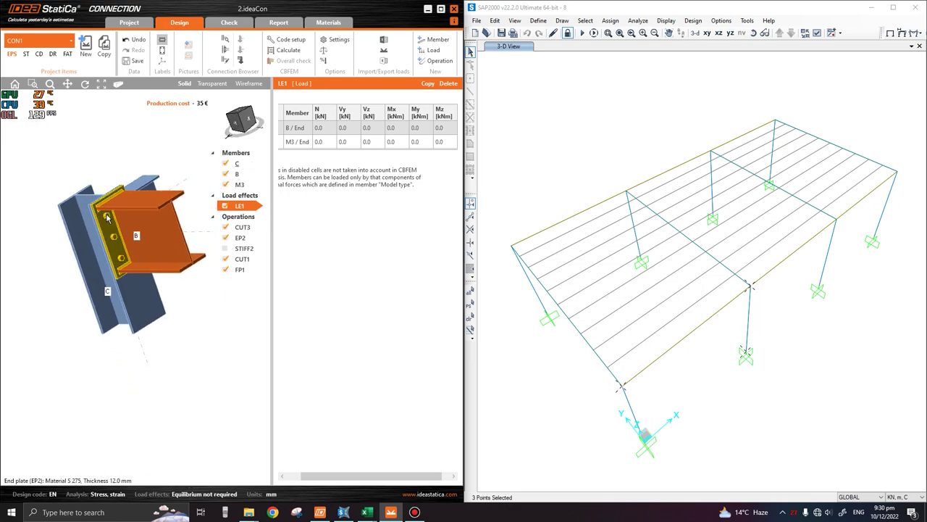
pyautogui.moveTo(107, 218); pyautogui.dragTo(140, 317, button='right')
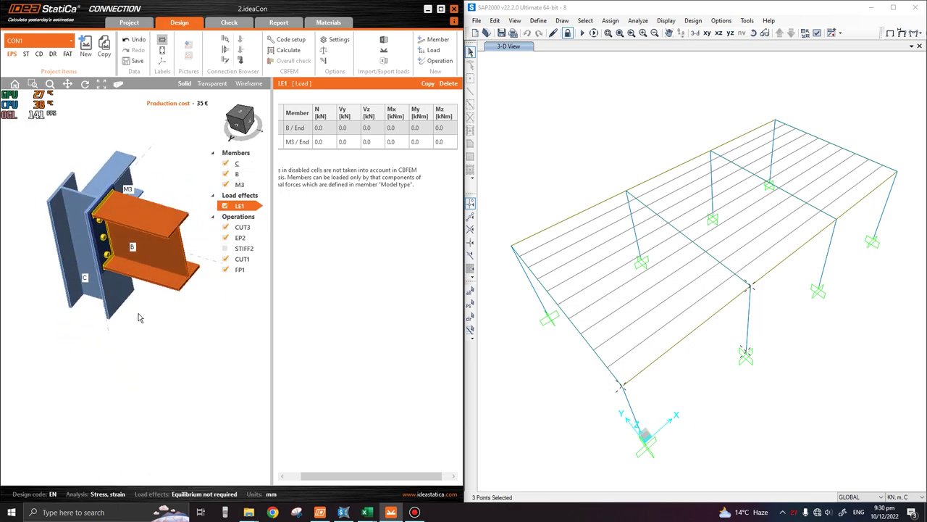
# Step: Switch to SAP2000, clear the joint selection and display the Moment 3-3 diagram with values for load combination UDSTL2
pyautogui.click(548, 178)
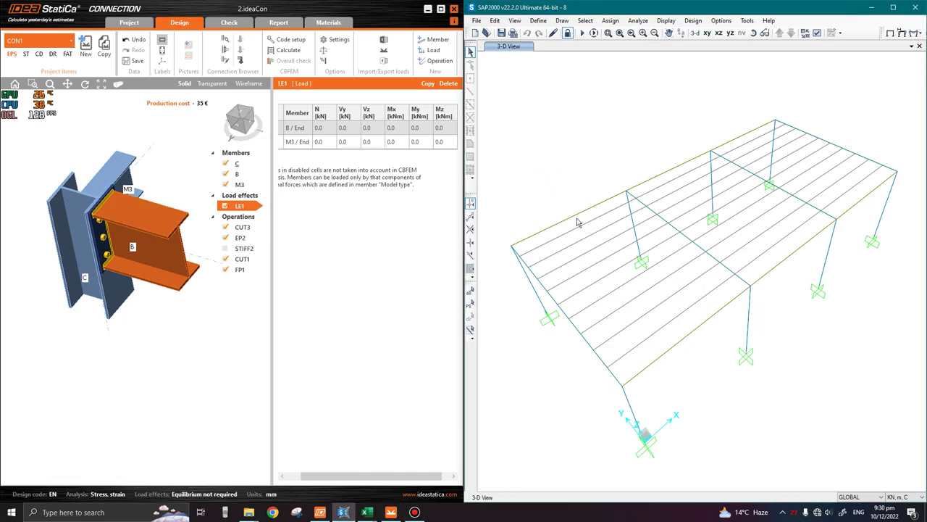
pyautogui.click(586, 149)
pyautogui.click(548, 172)
pyautogui.click(644, 105)
pyautogui.press('F8')
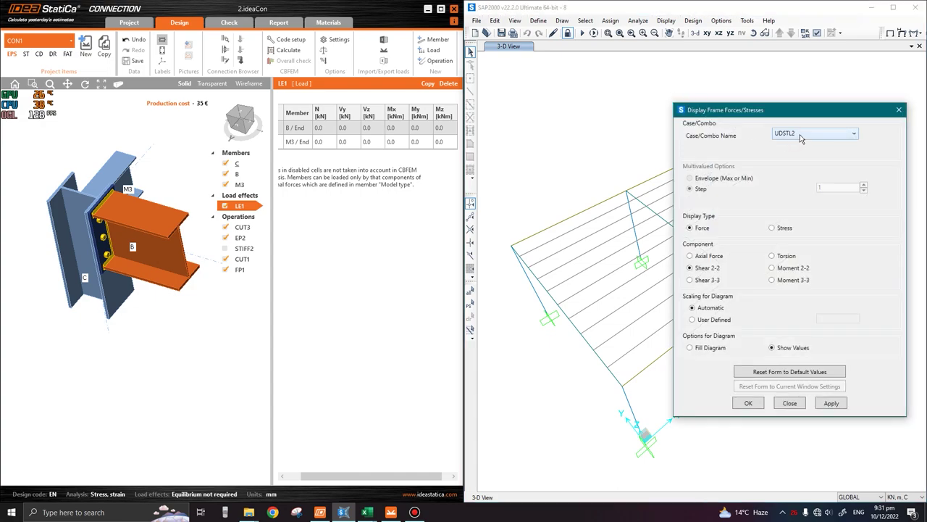
pyautogui.click(800, 134)
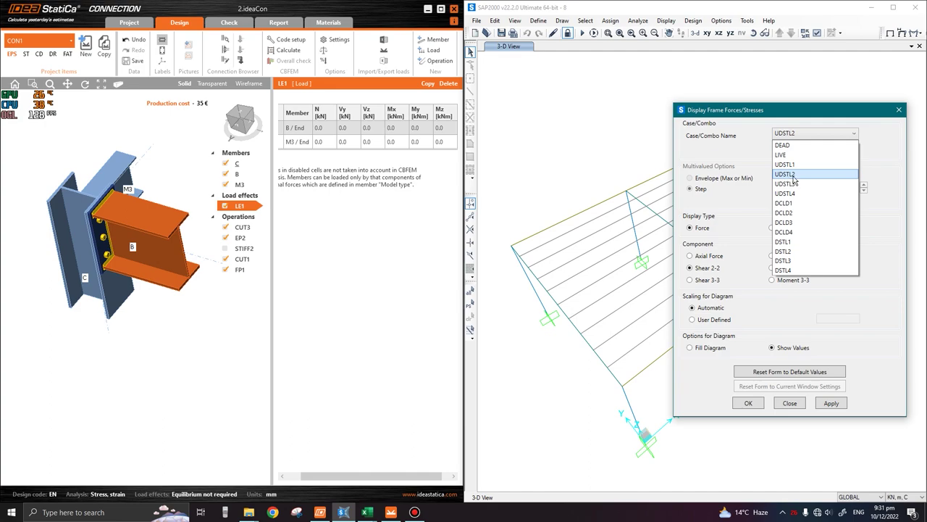
pyautogui.click(800, 175)
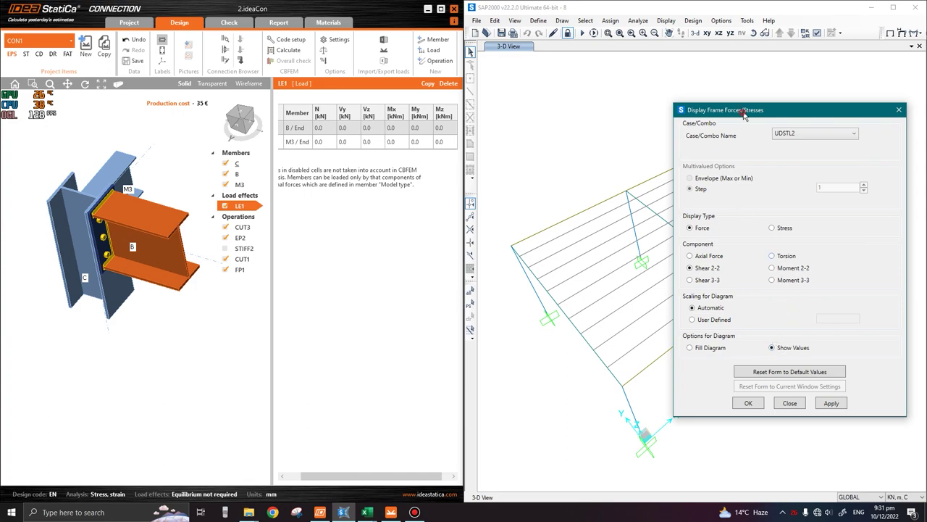
pyautogui.moveTo(743, 112); pyautogui.dragTo(765, 98)
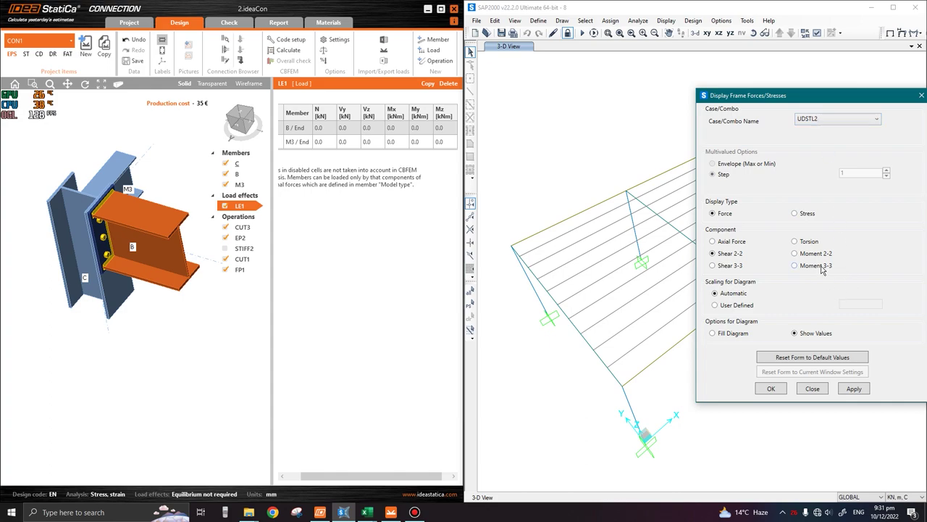
pyautogui.moveTo(773, 106); pyautogui.dragTo(802, 79)
pyautogui.click(867, 382)
pyautogui.moveTo(654, 182); pyautogui.dragTo(623, 165, button='middle')
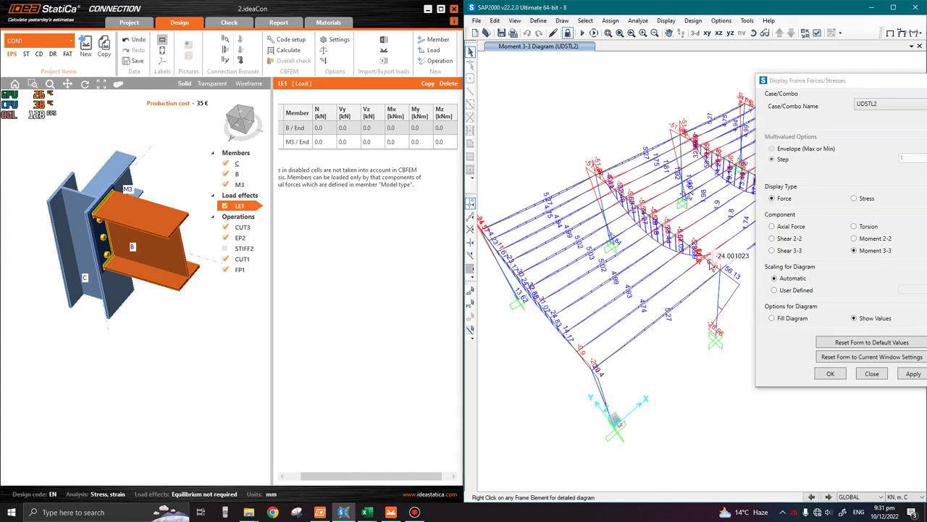
# Step: Read the UDSTL2 shear and major moment along the UB305X165X54 main beam up to its ends, and close its diagrams
pyautogui.click(697, 255)
pyautogui.rightClick(697, 255)
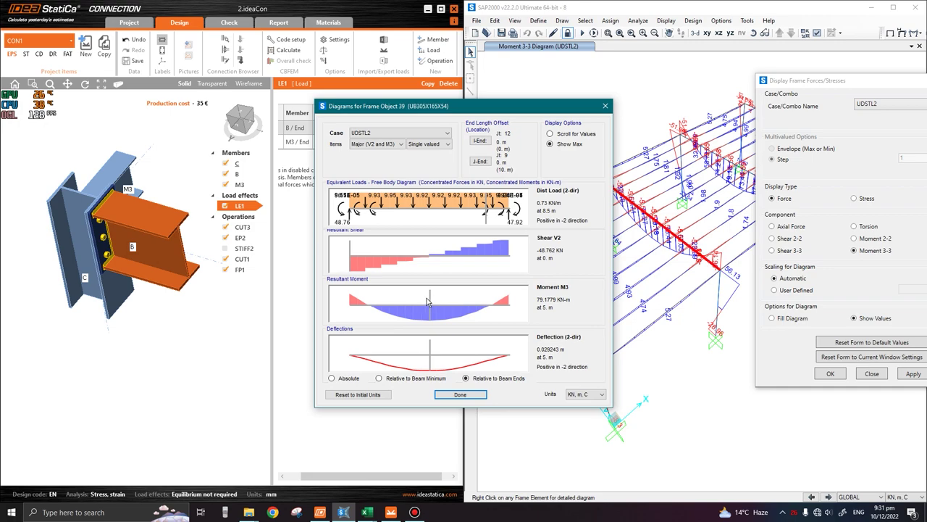
pyautogui.moveTo(428, 299); pyautogui.dragTo(348, 306)
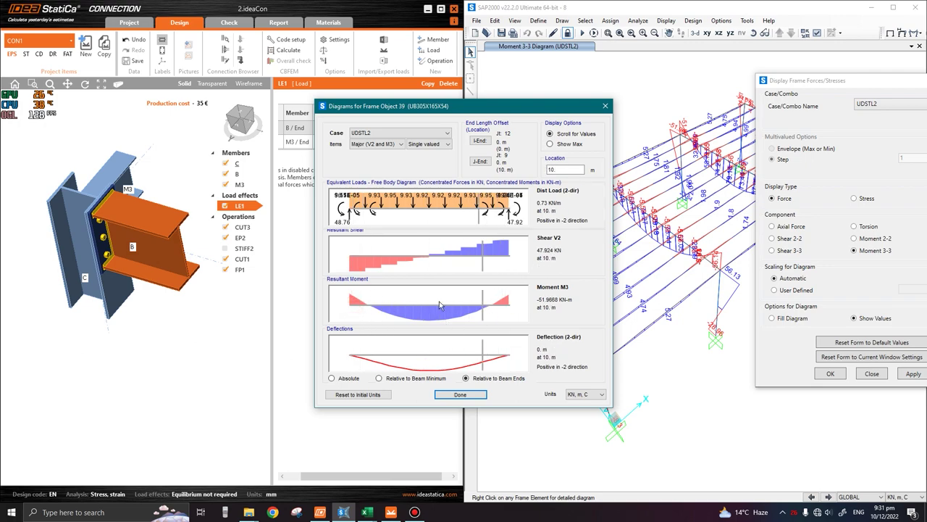
pyautogui.click(460, 394)
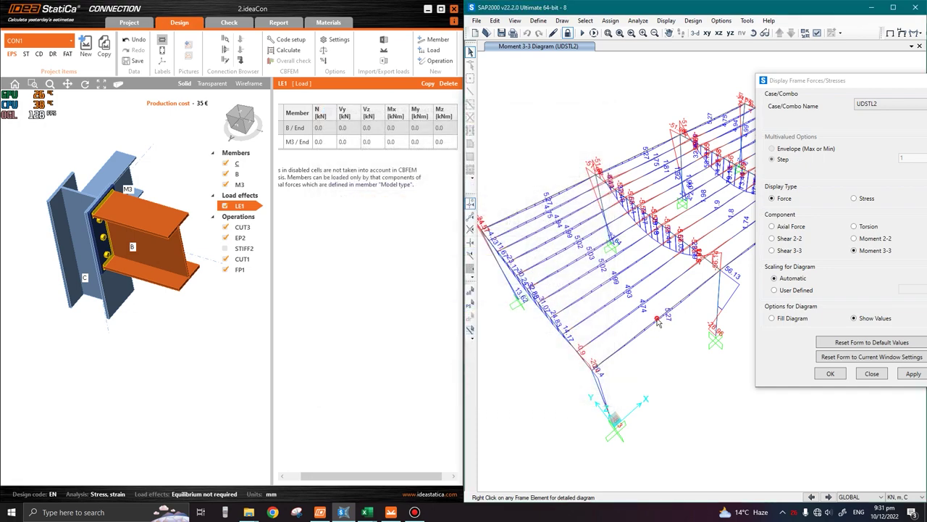
# Step: Read the UDSTL2 end shear and moment of the front edge UB203X102X23 beam, and close the frame force display settings
pyautogui.rightClick(654, 323)
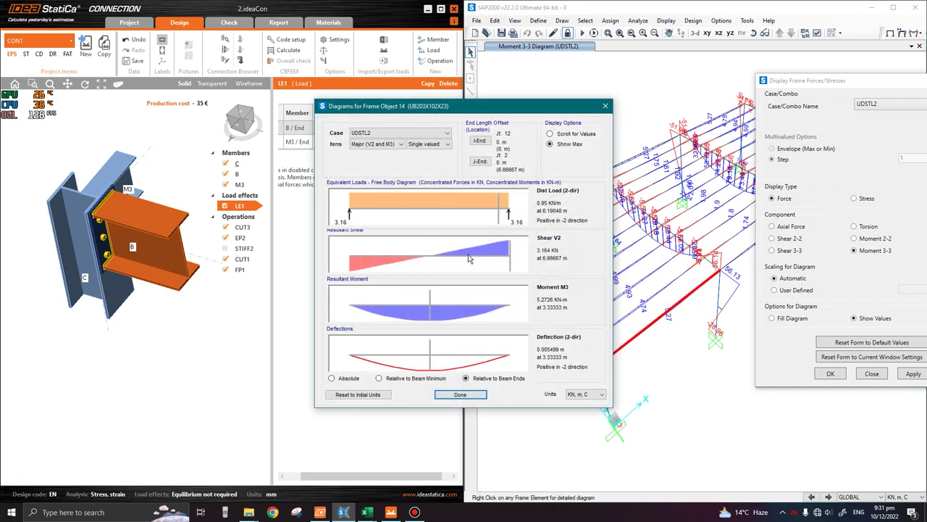
pyautogui.moveTo(468, 254); pyautogui.dragTo(511, 254)
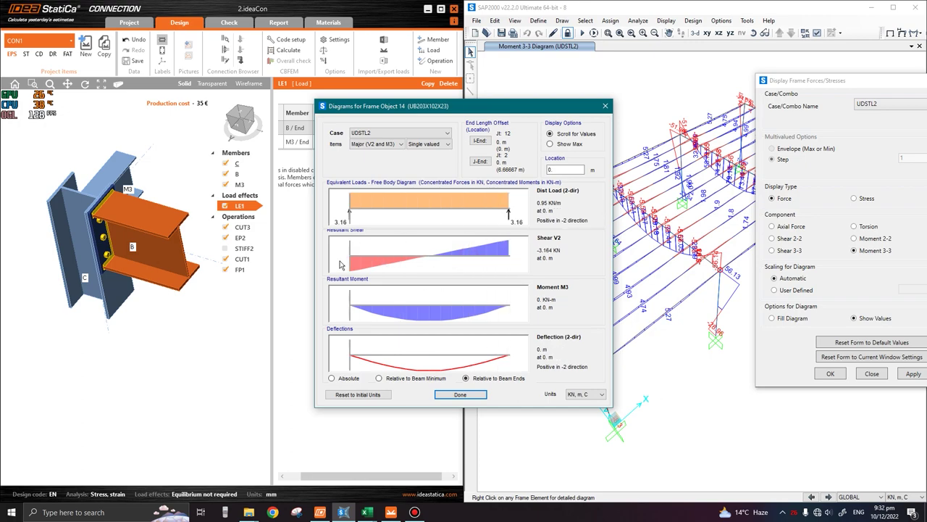
pyautogui.click(408, 136)
pyautogui.click(408, 136)
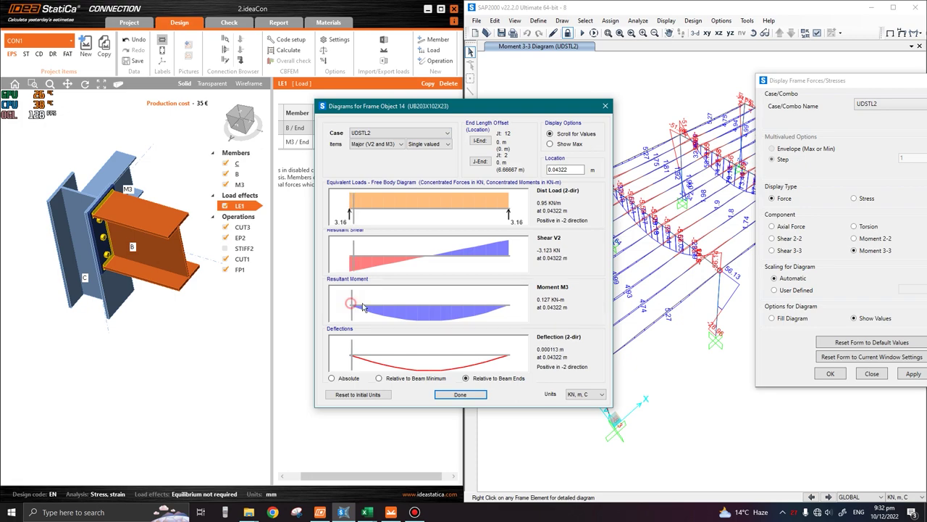
pyautogui.click(461, 393)
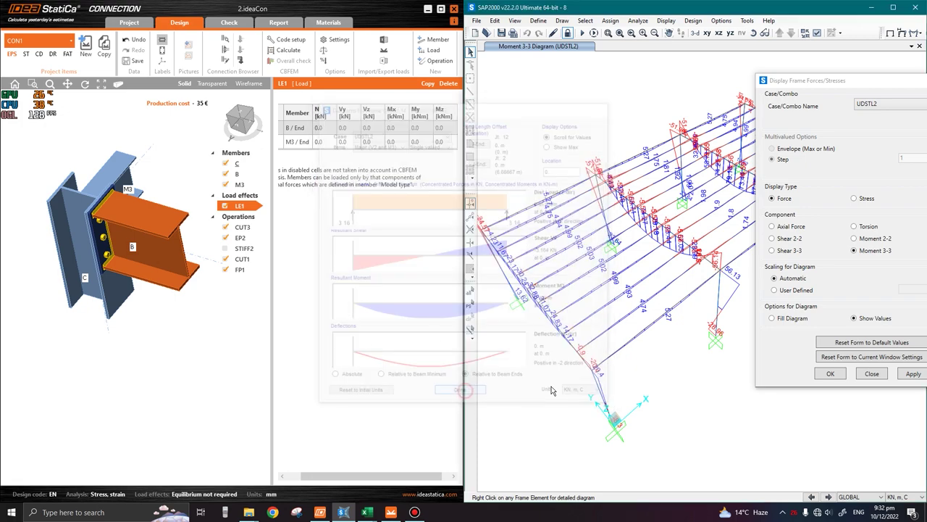
pyautogui.click(872, 374)
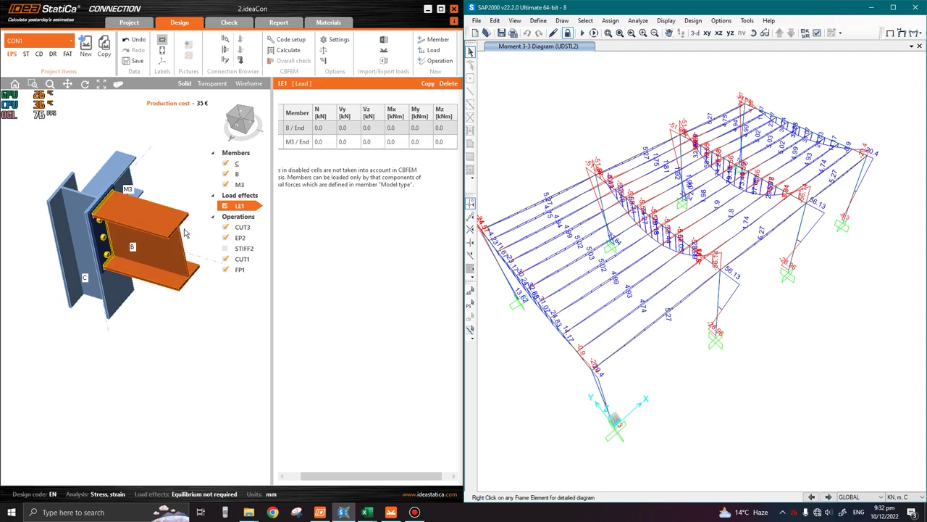
pyautogui.moveTo(194, 252); pyautogui.dragTo(172, 242, button='middle')
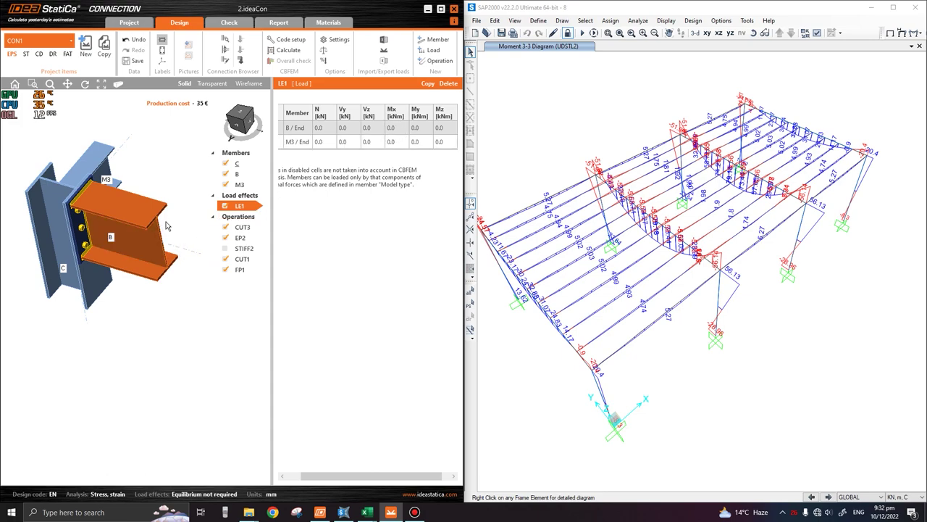
pyautogui.click(424, 129)
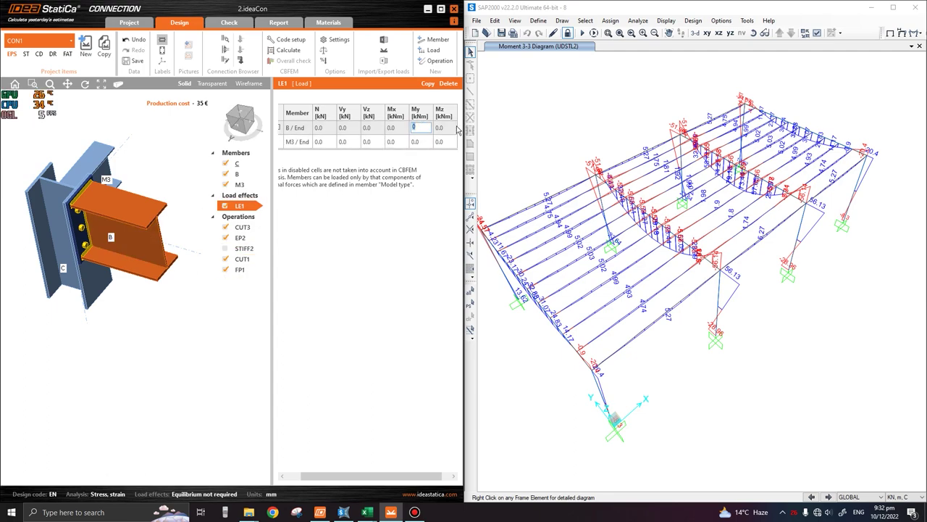
pyautogui.click(443, 129)
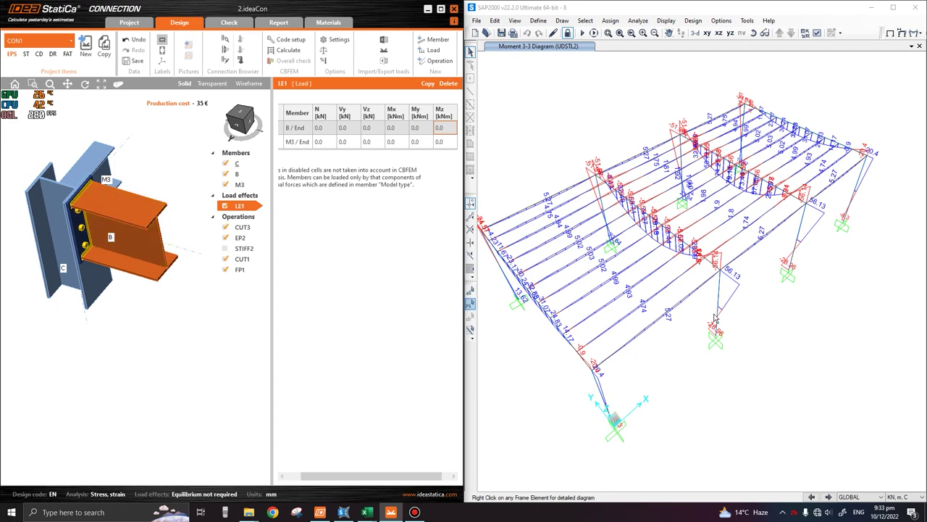
# Step: Read the UDSTL2 end shear and major moment of the UB305X165X54 main beam at 0 m, keeping its diagrams beside the load table
pyautogui.click(711, 260)
pyautogui.rightClick(709, 258)
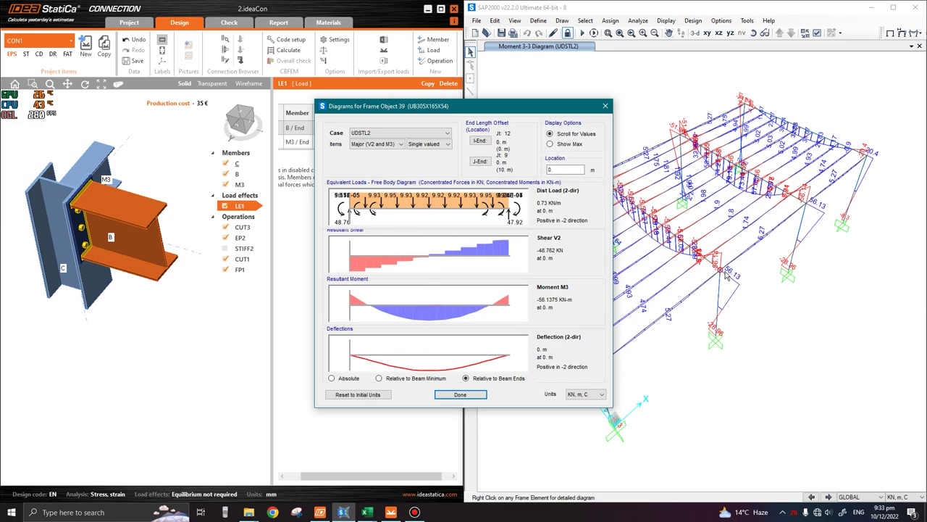
pyautogui.moveTo(348, 302); pyautogui.dragTo(359, 303)
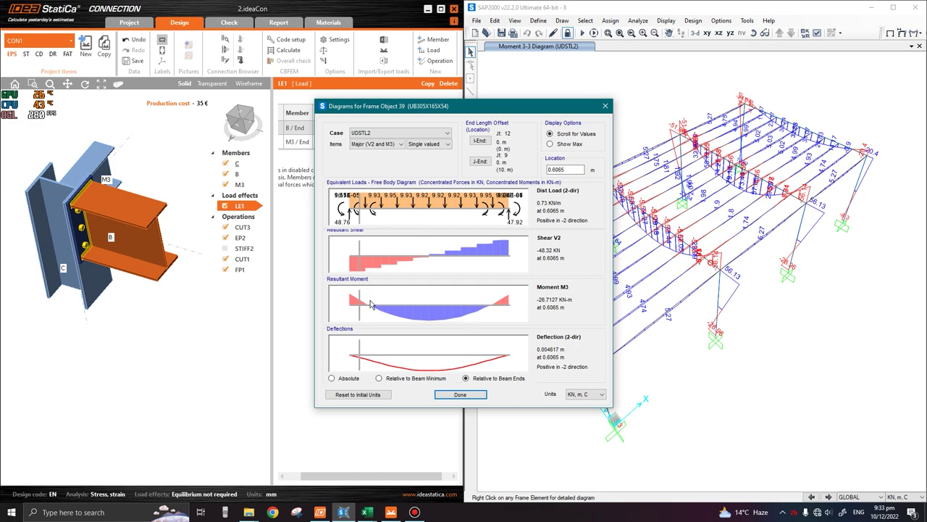
pyautogui.moveTo(360, 302); pyautogui.dragTo(344, 303)
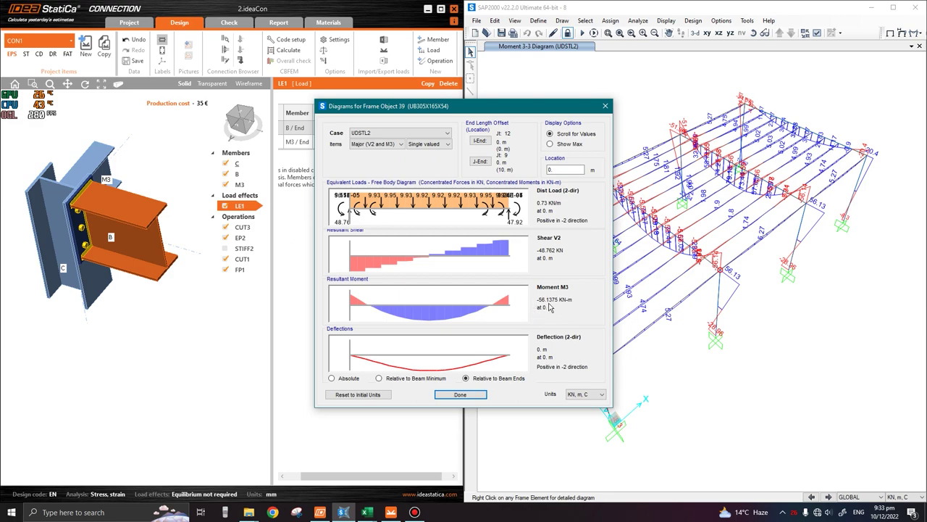
pyautogui.moveTo(518, 106); pyautogui.dragTo(686, 109)
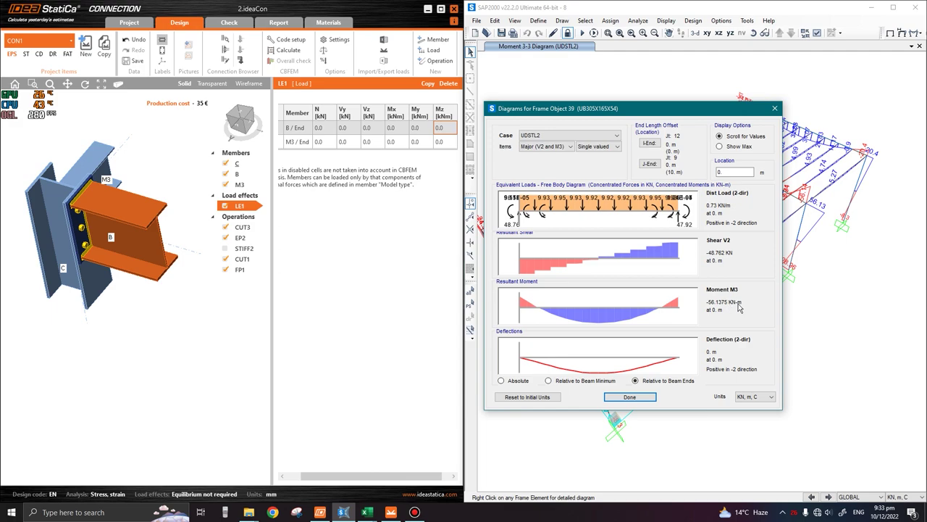
# Step: Set the My moment of member B in load effect LE1 to 56.1 kNm and inspect its direction on the connection
pyautogui.click(419, 128)
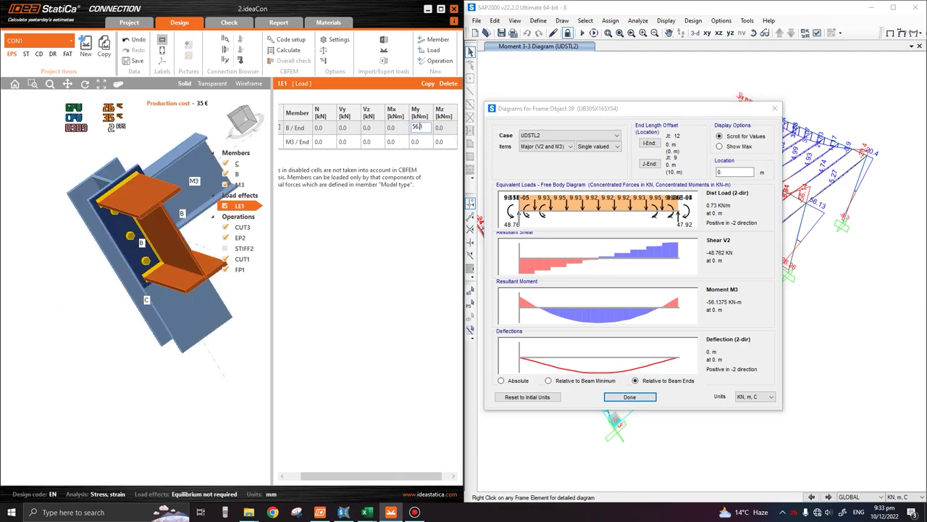
pyautogui.press('Tab')
pyautogui.scroll(-1, 215, 209)
pyautogui.moveTo(210, 208); pyautogui.dragTo(130, 258, button='middle')
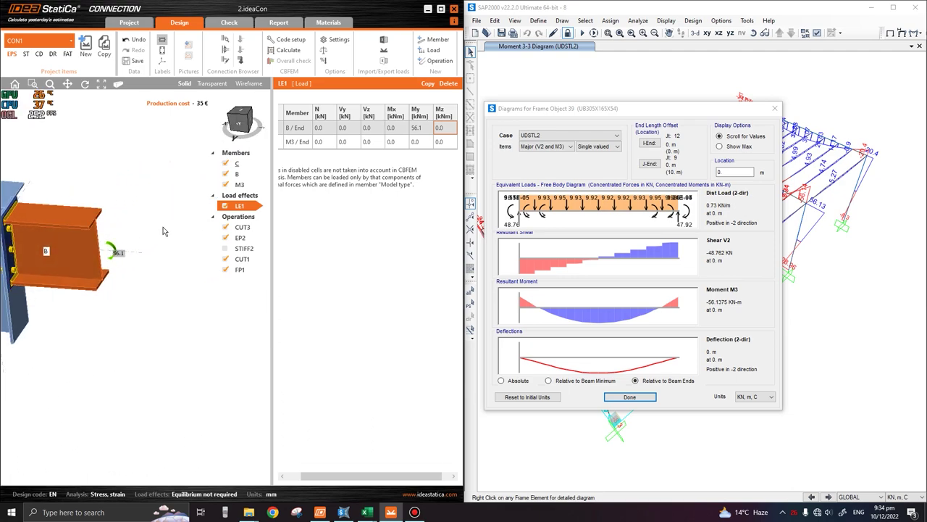
pyautogui.scroll(-1, 163, 230)
pyautogui.moveTo(164, 230); pyautogui.dragTo(151, 200, button='middle')
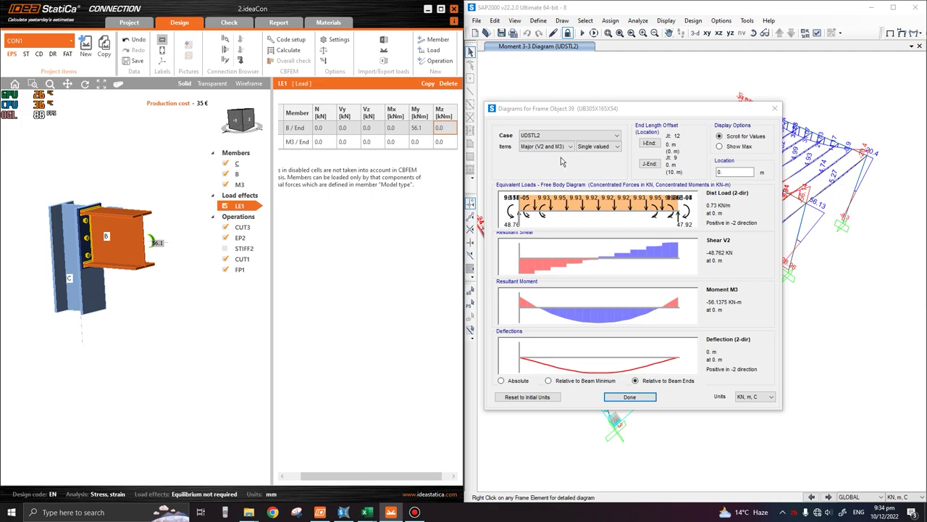
# Step: Set the Vz shear of member B in LE1 to -48.8 kN and inspect the load arrow on the beam end
pyautogui.moveTo(581, 109); pyautogui.dragTo(488, 111)
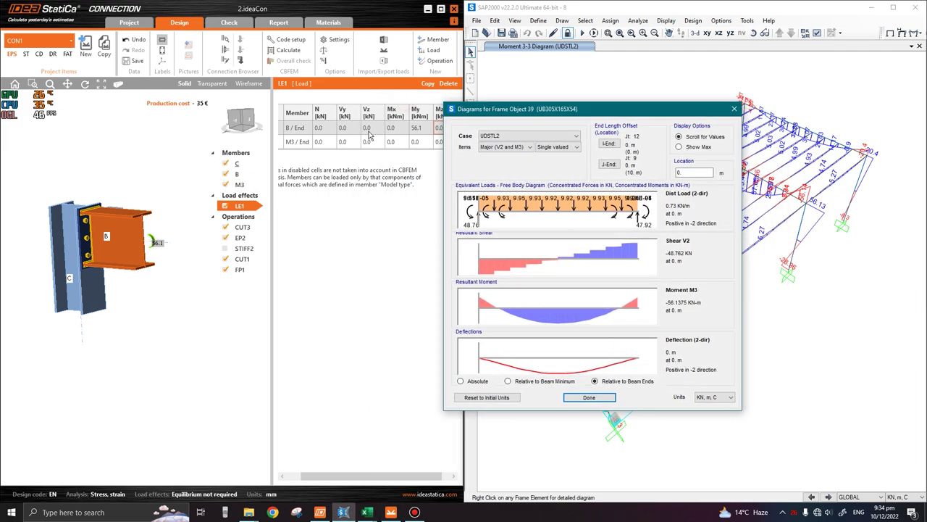
pyautogui.click(370, 129)
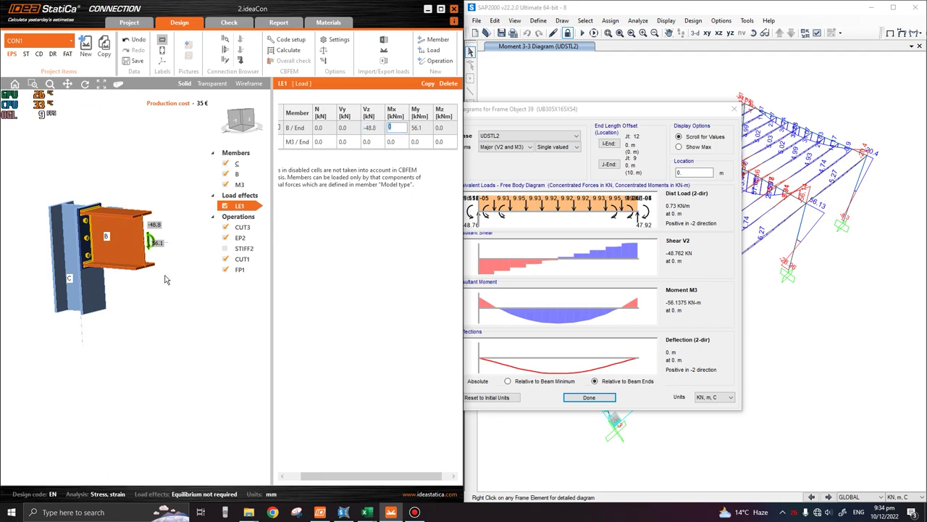
pyautogui.press('Tab')
pyautogui.scroll(5, 169, 285)
pyautogui.moveTo(169, 283); pyautogui.dragTo(145, 272, button='middle')
# Step: Display the UB305X165X54 main beam's axial force and torsion diagrams for UDSTL2 and read the values at 0 m
pyautogui.moveTo(613, 113); pyautogui.dragTo(684, 164)
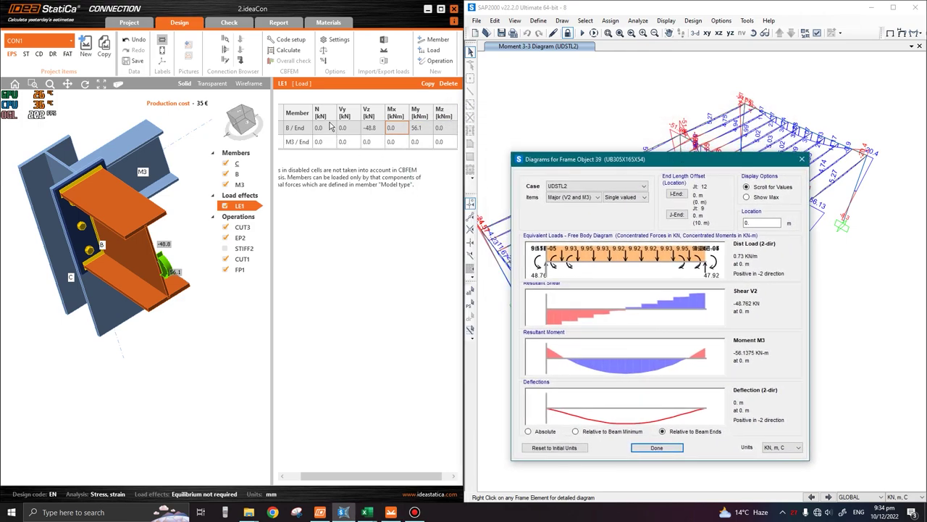
pyautogui.click(575, 197)
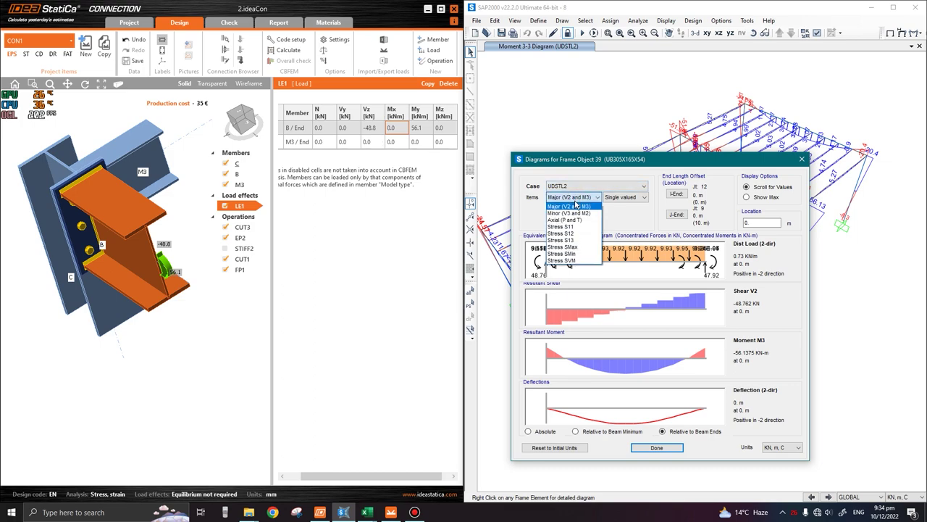
pyautogui.click(577, 220)
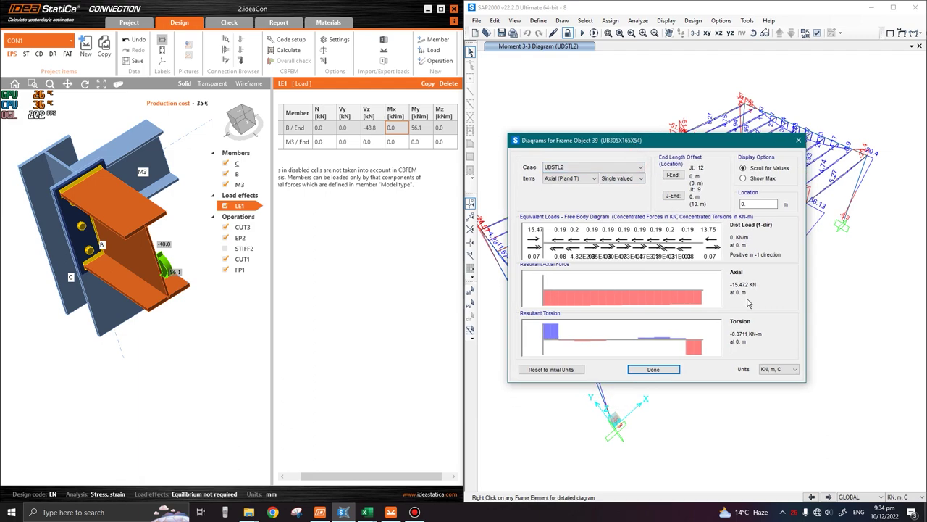
# Step: Set member B's axial force N in LE1 to -15.47 kN, close the main beam's diagrams and inspect the applied loads
pyautogui.click(321, 128)
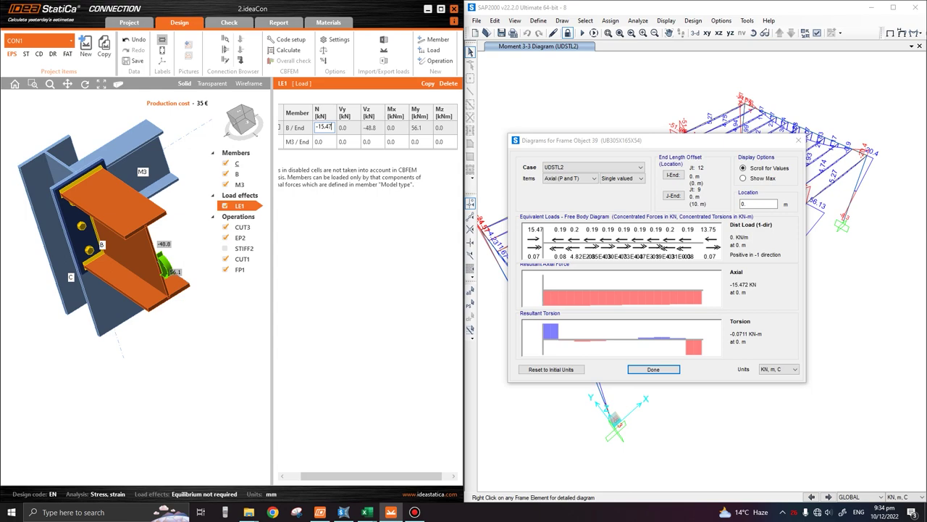
pyautogui.press('Tab')
pyautogui.moveTo(176, 308); pyautogui.dragTo(154, 291, button='middle')
pyautogui.moveTo(637, 141); pyautogui.dragTo(658, 129)
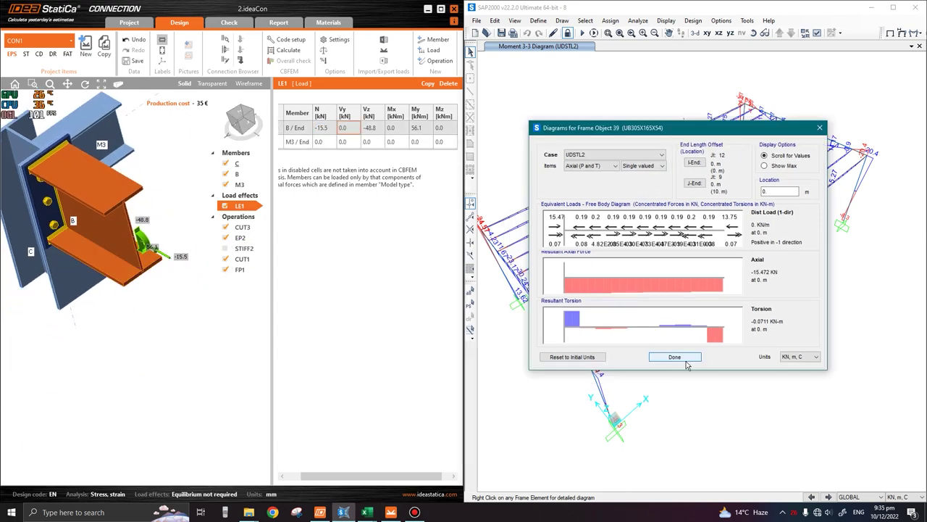
pyautogui.click(691, 358)
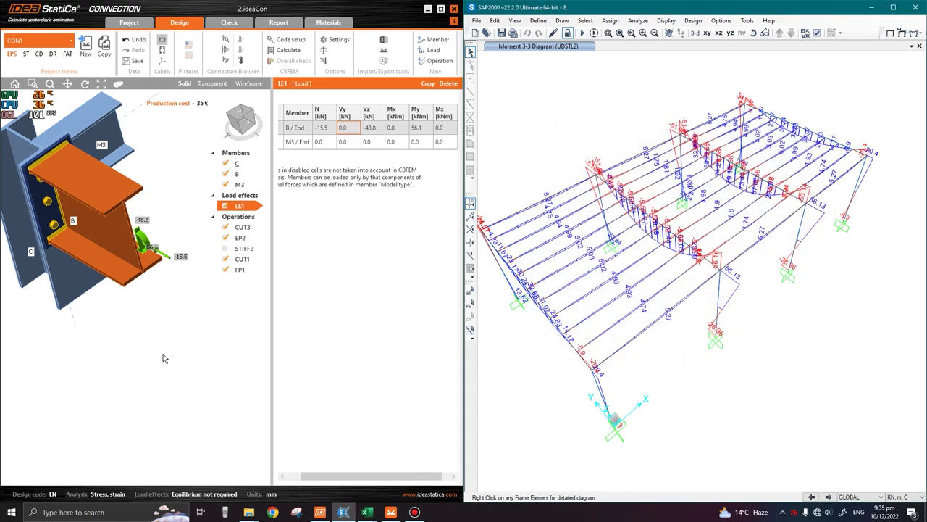
pyautogui.moveTo(167, 337); pyautogui.dragTo(152, 271, button='right')
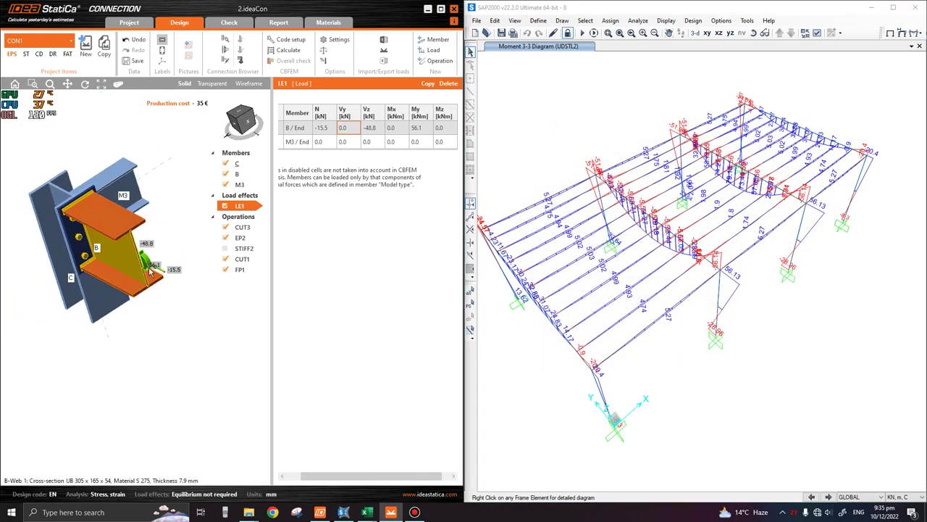
pyautogui.moveTo(173, 305); pyautogui.dragTo(153, 268, button='right')
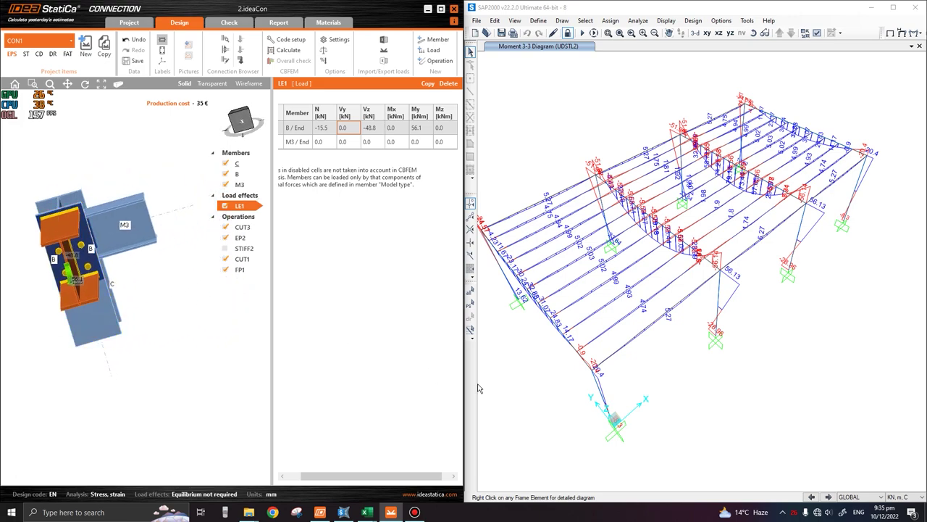
# Step: Read the UDSTL2 shear and major moment of the front UB203X102X23 edge beam at 0 m, scrolling for values
pyautogui.click(756, 420)
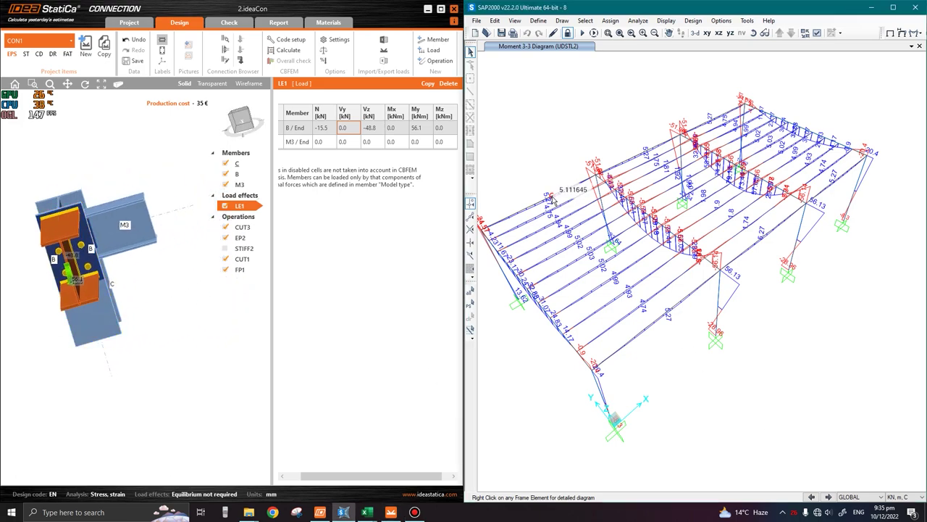
pyautogui.click(603, 360)
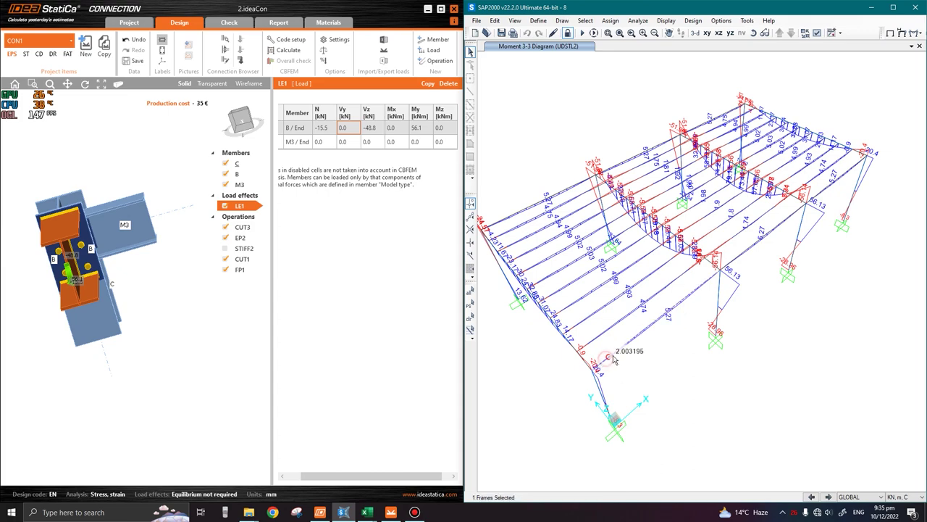
pyautogui.rightClick(652, 326)
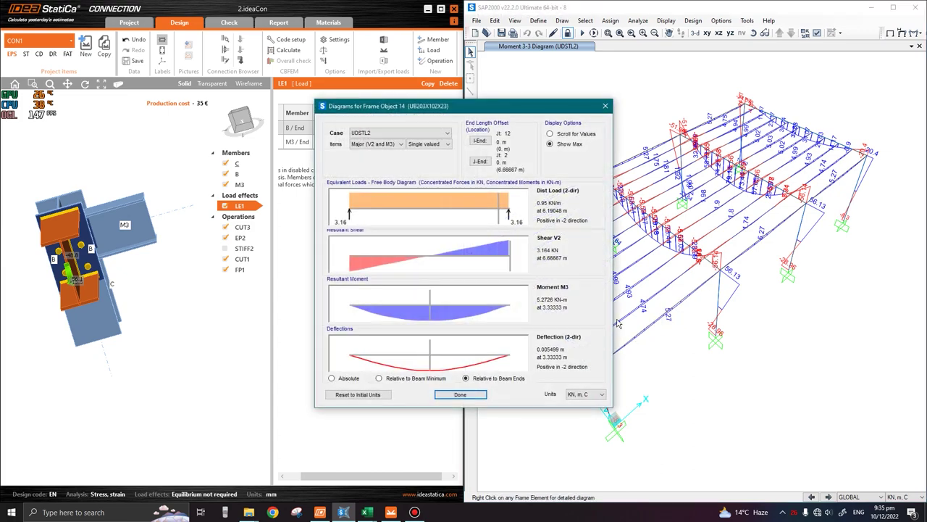
pyautogui.click(550, 133)
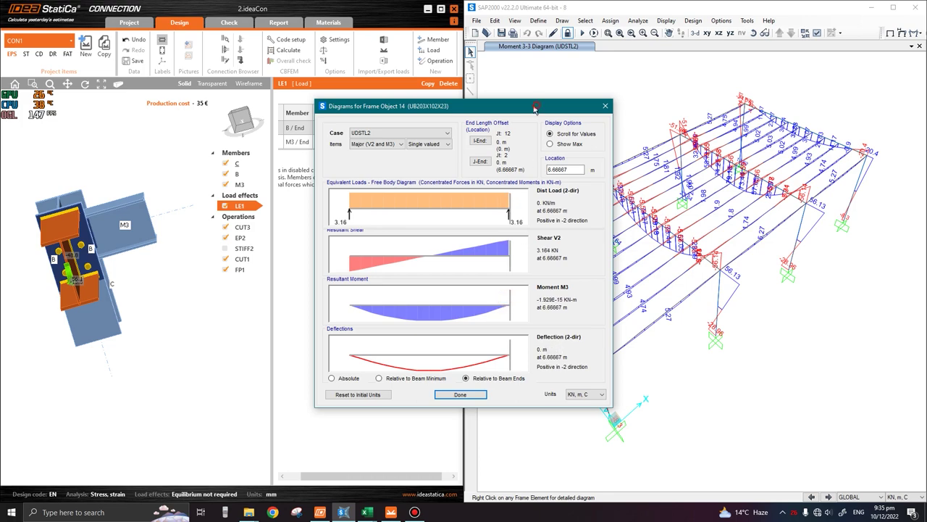
pyautogui.moveTo(534, 107); pyautogui.dragTo(490, 116)
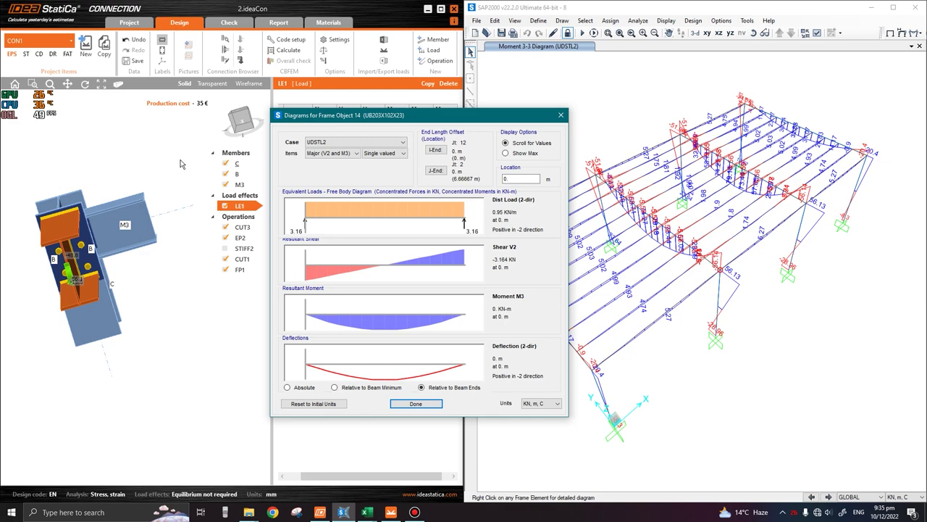
pyautogui.moveTo(316, 125); pyautogui.dragTo(459, 125)
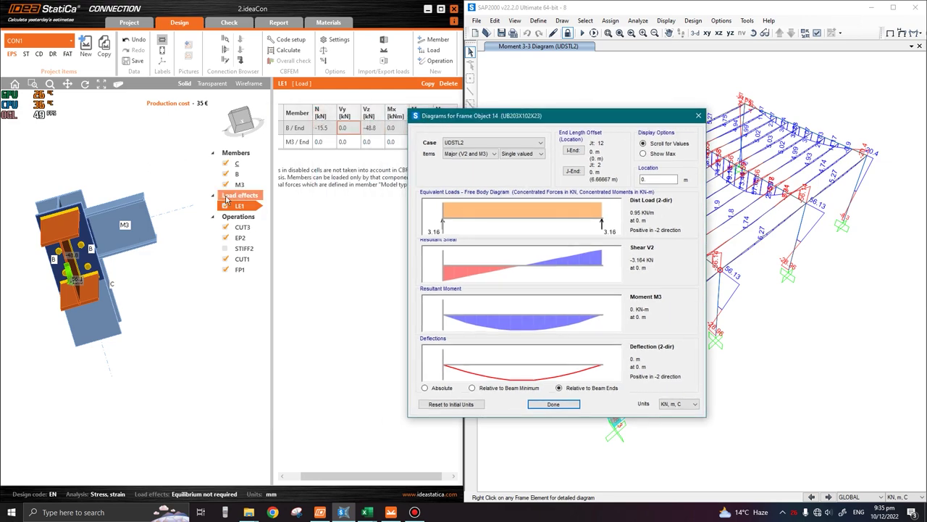
# Step: Set the Vz shear of member M3 in LE1 to -3.164 kN
pyautogui.click(303, 143)
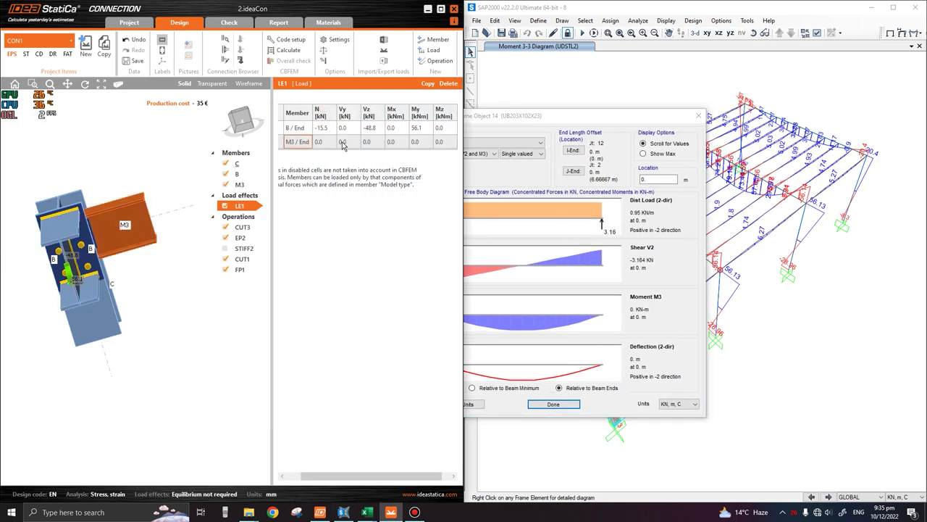
pyautogui.click(373, 141)
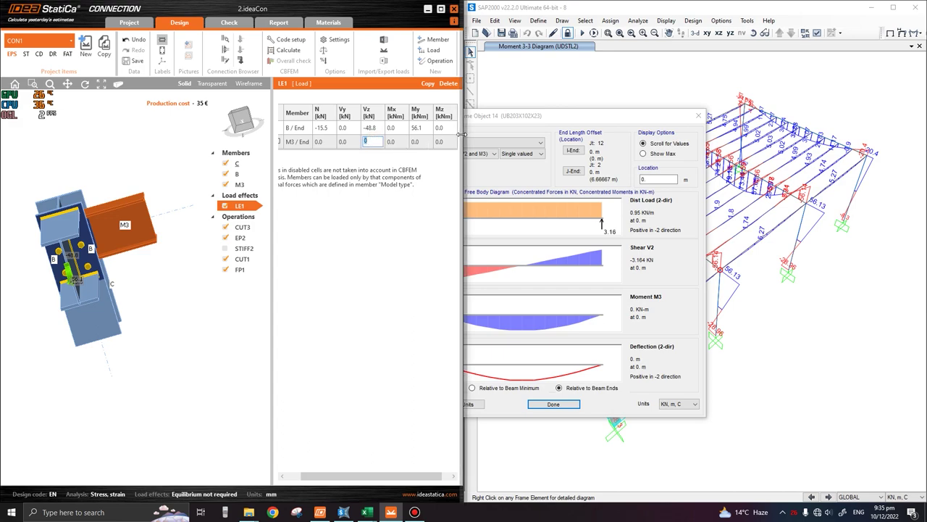
pyautogui.write('-3.')
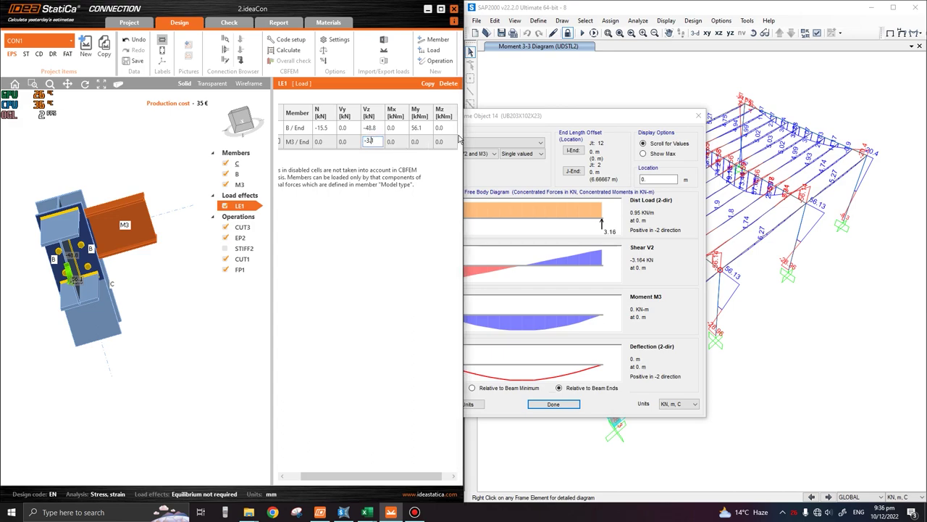
pyautogui.write('164')
pyautogui.press('Tab')
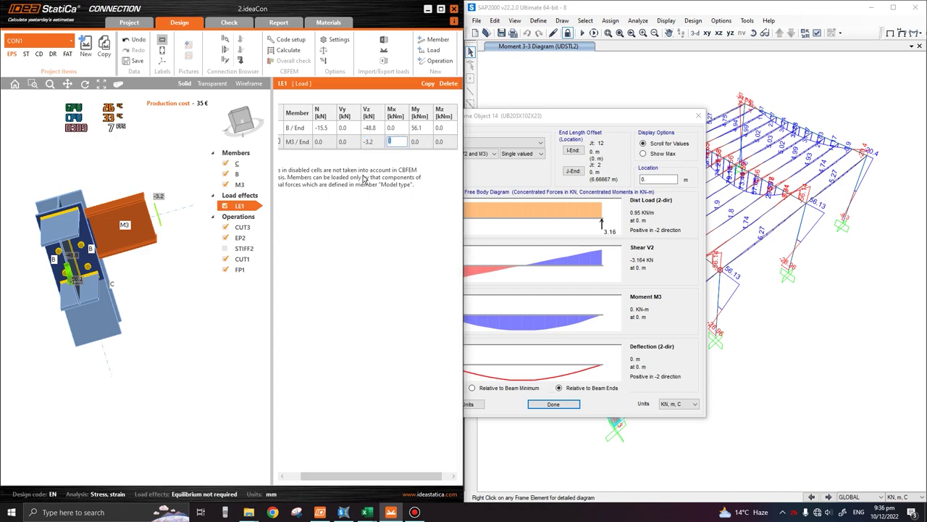
# Step: Display the UB203X102X23 edge beam's axial force and torsion diagrams for UDSTL2 and read the values at 0 m
pyautogui.moveTo(542, 118); pyautogui.dragTo(607, 115)
pyautogui.click(551, 268)
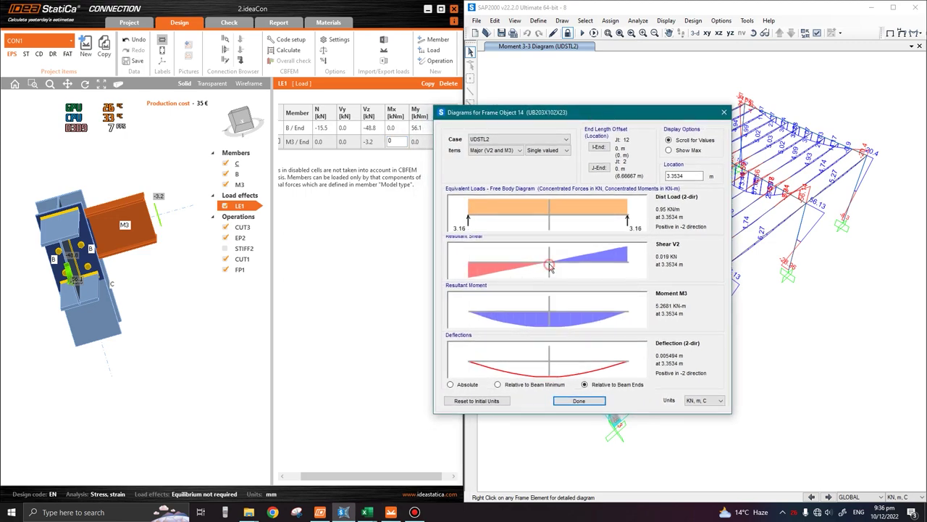
pyautogui.click(536, 140)
pyautogui.click(536, 140)
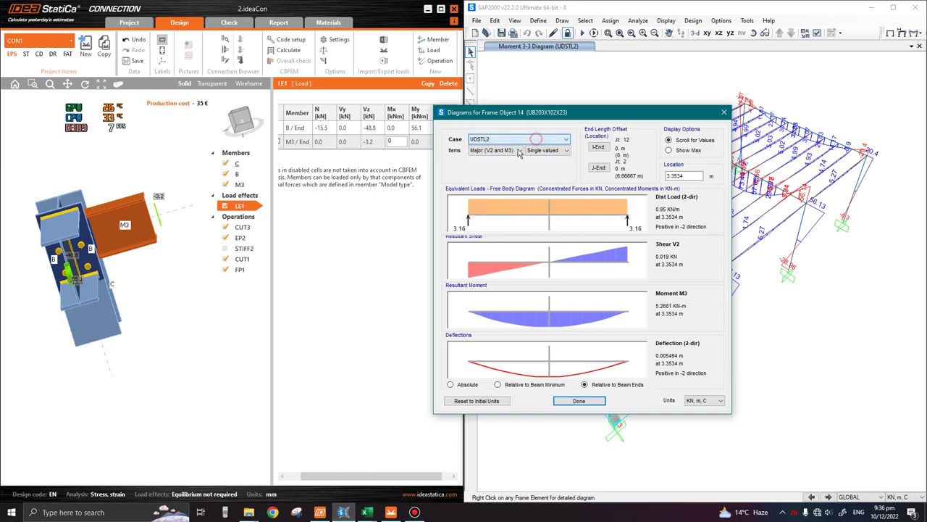
pyautogui.click(503, 150)
pyautogui.click(500, 173)
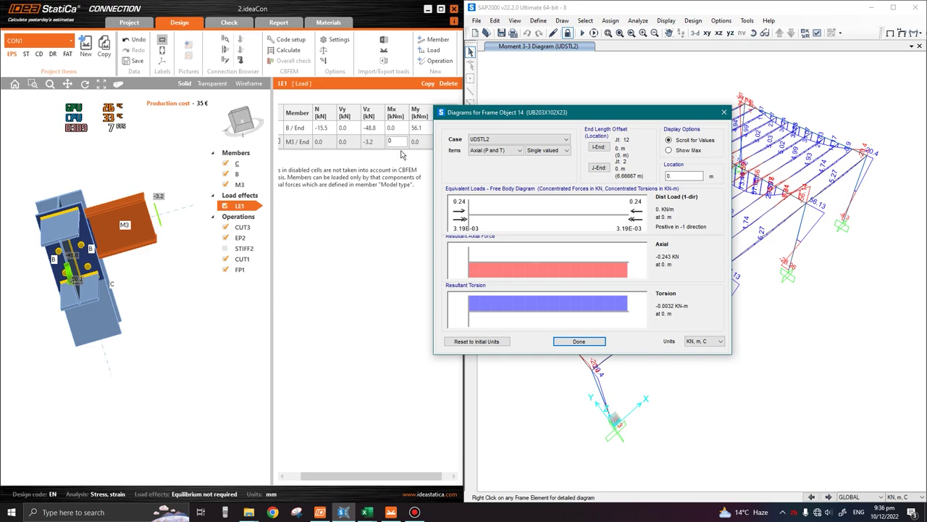
# Step: Set member M3's axial force N in LE1 to -2.430 kN and inspect the loads on the connection
pyautogui.click(319, 144)
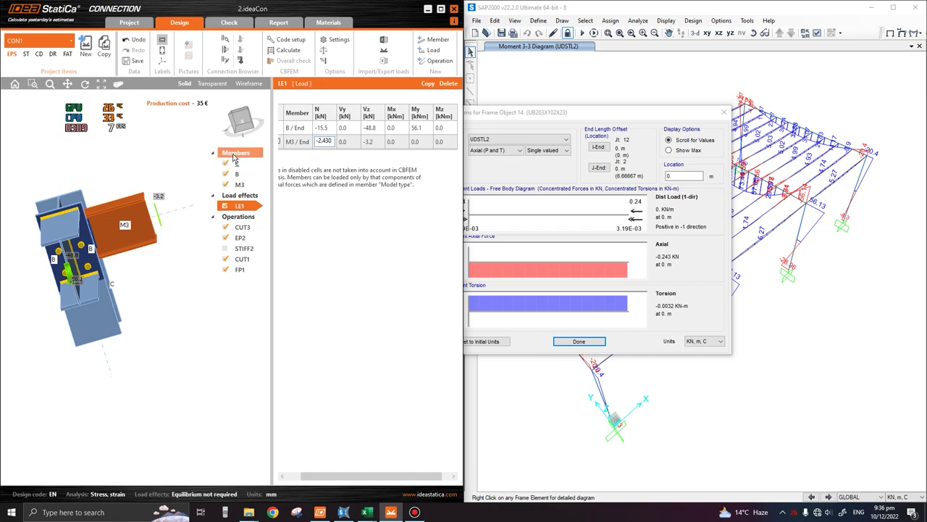
pyautogui.click(178, 147)
pyautogui.scroll(-4, 154, 227)
pyautogui.moveTo(129, 257); pyautogui.dragTo(136, 293, button='middle')
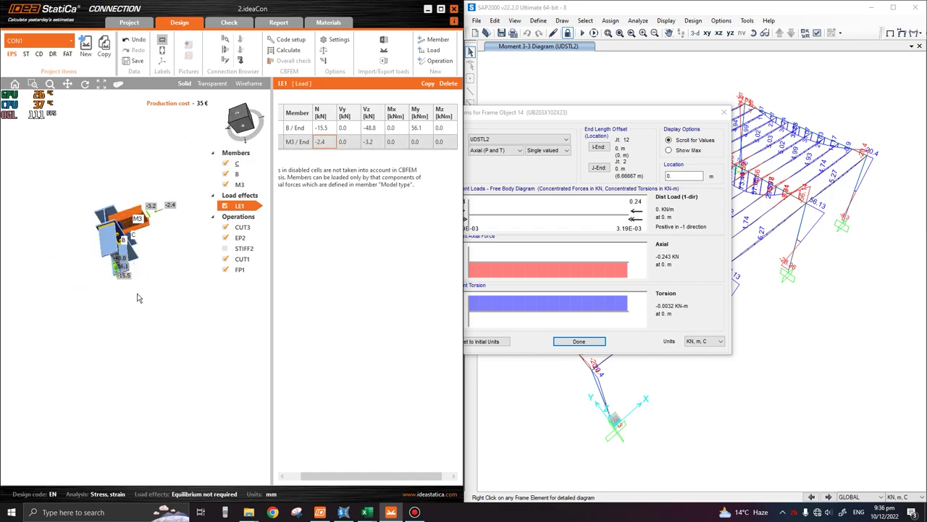
pyautogui.moveTo(137, 294); pyautogui.dragTo(176, 218, button='right')
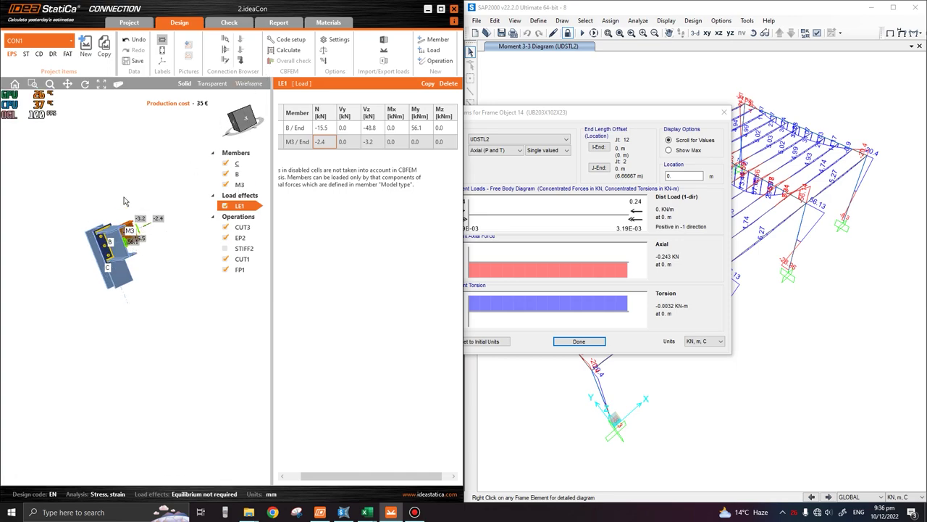
# Step: Close the edge beam's diagrams in SAP2000 and maximize the IDEA StatiCa window
pyautogui.click(723, 111)
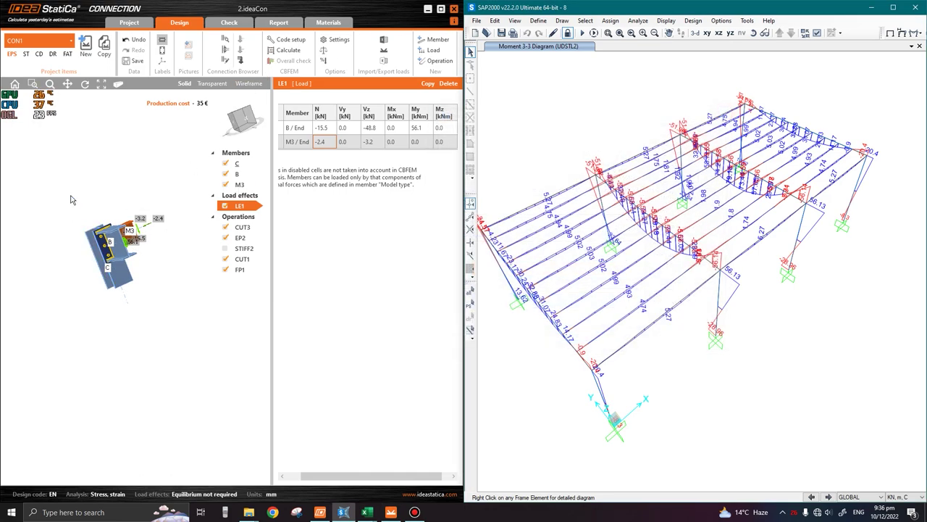
pyautogui.click(441, 9)
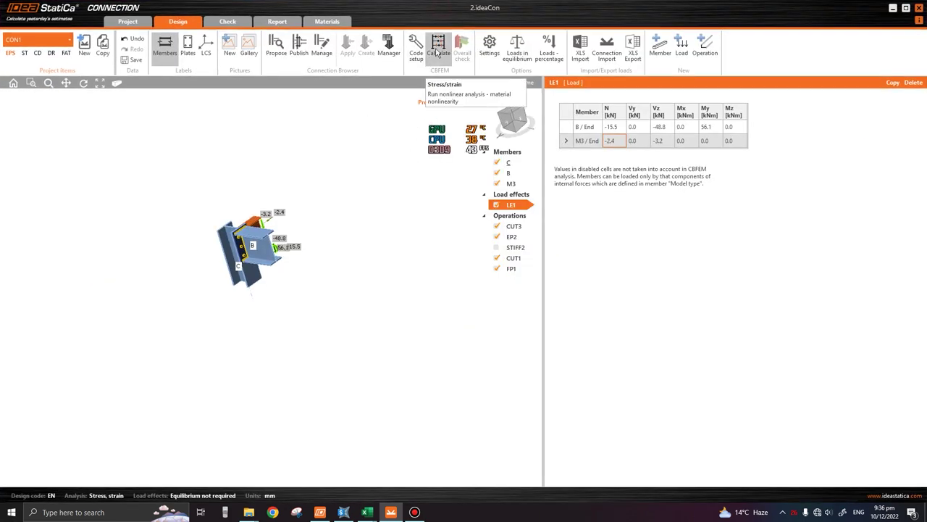
# Step: Run the stress/strain calculation for connection CON1 and inspect the calculated joint from several angles
pyautogui.click(438, 52)
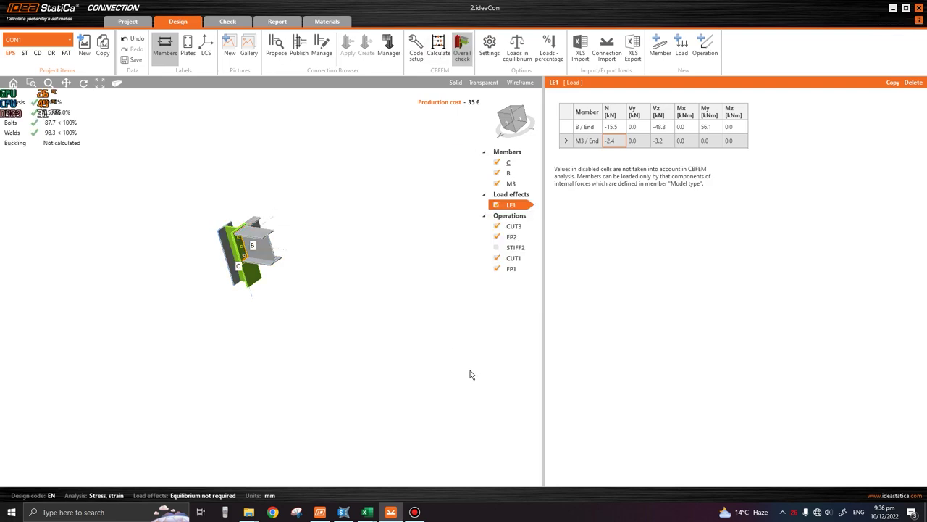
pyautogui.moveTo(193, 266); pyautogui.dragTo(261, 224, button='right')
pyautogui.scroll(4, 242, 254)
pyautogui.moveTo(243, 259); pyautogui.dragTo(228, 314, button='right')
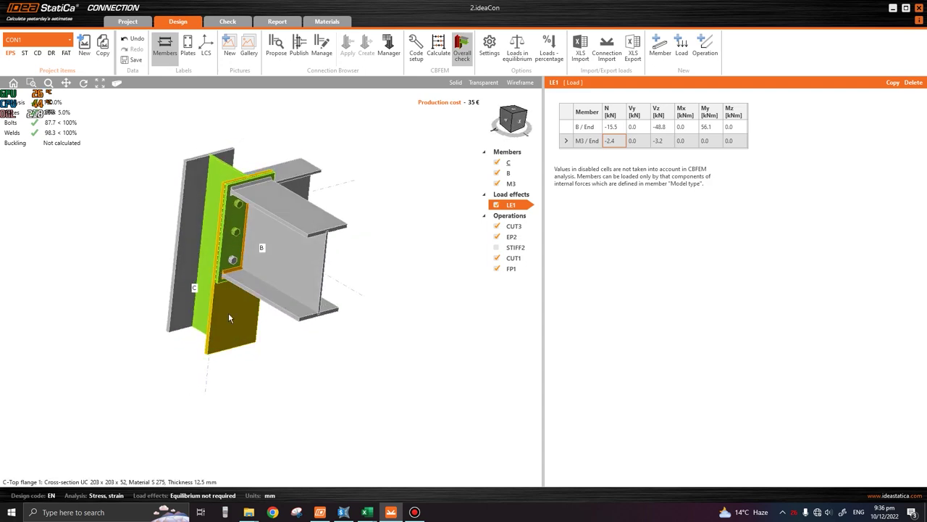
# Step: Set the web weld size of end plate EP2 to 6 mm and recalculate CON1
pyautogui.click(235, 225)
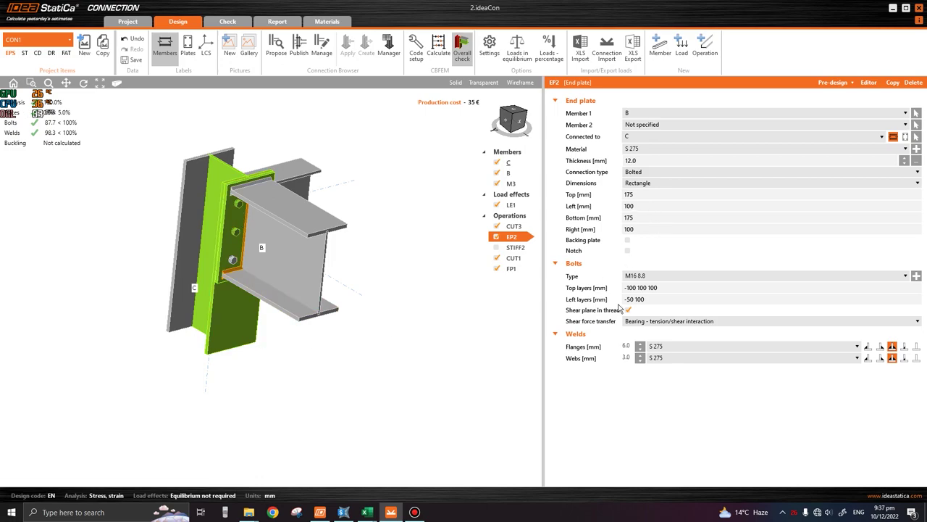
pyautogui.click(628, 358)
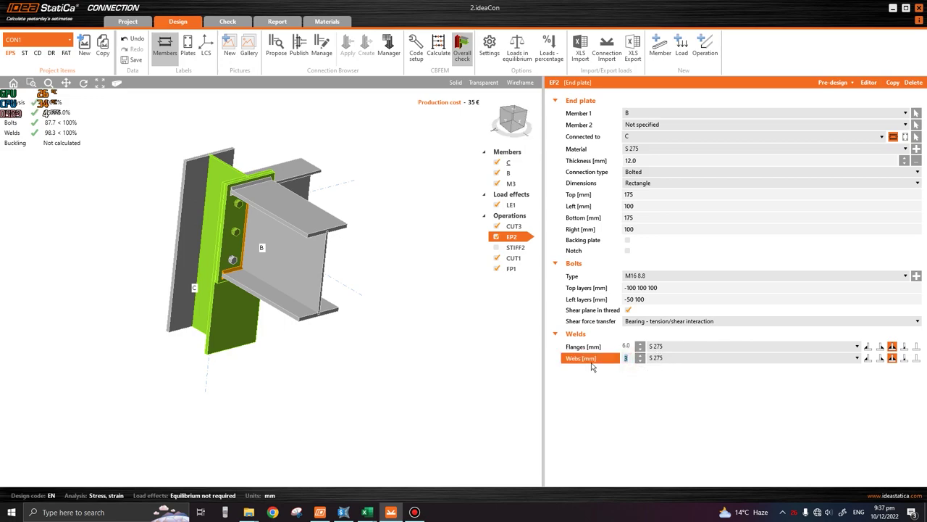
pyautogui.write('6')
pyautogui.press('Return')
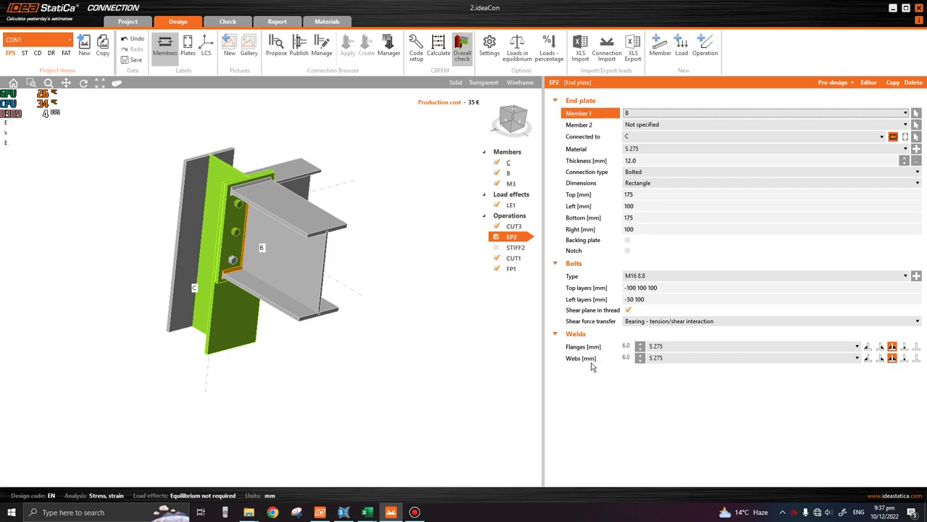
pyautogui.click(346, 387)
pyautogui.moveTo(347, 386); pyautogui.dragTo(323, 194, button='right')
pyautogui.click(438, 48)
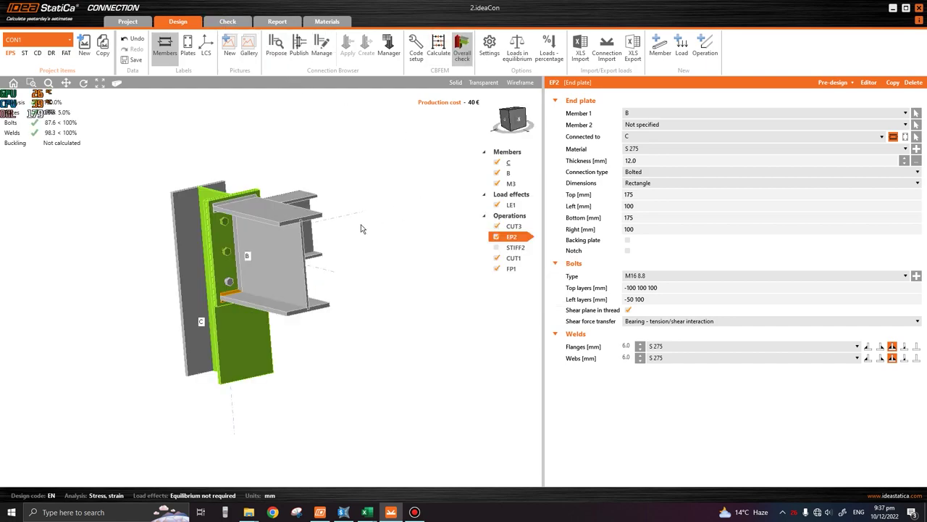
# Step: Review CON1's plate and bolt checks and read the detailed resistance formulas for bolt B1
pyautogui.click(229, 23)
pyautogui.click(631, 83)
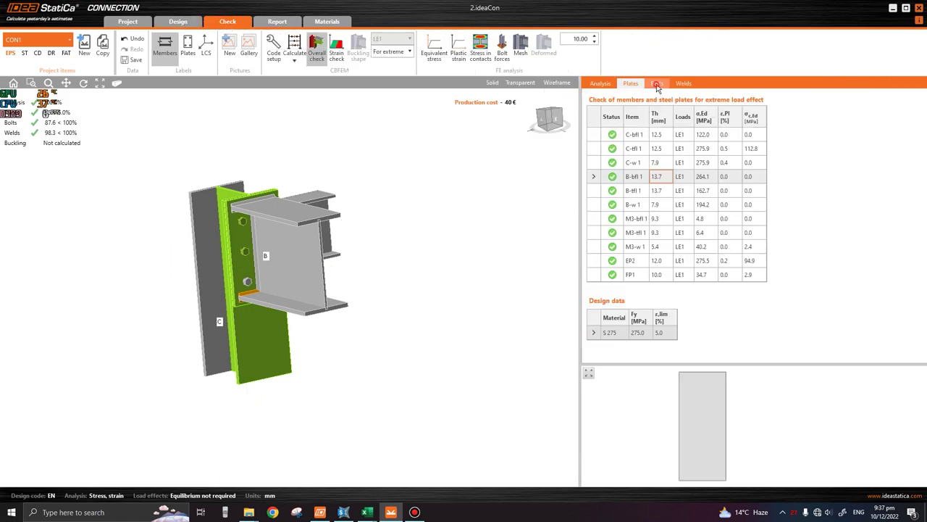
pyautogui.click(656, 83)
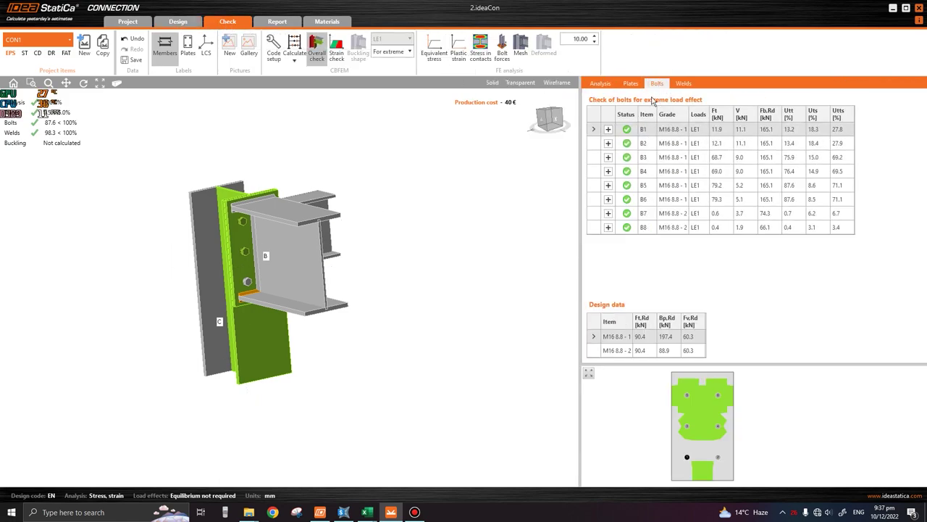
pyautogui.click(609, 129)
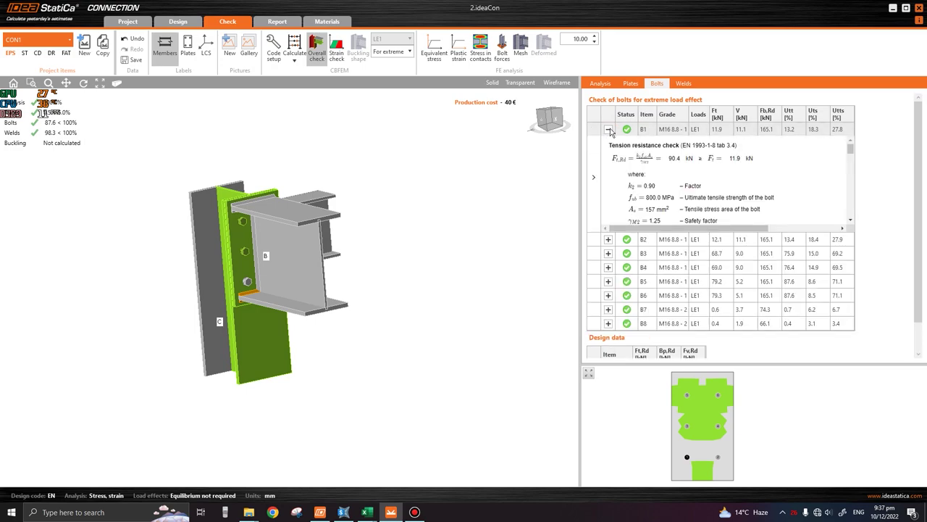
pyautogui.scroll(-2, 660, 183)
pyautogui.scroll(-2, 679, 208)
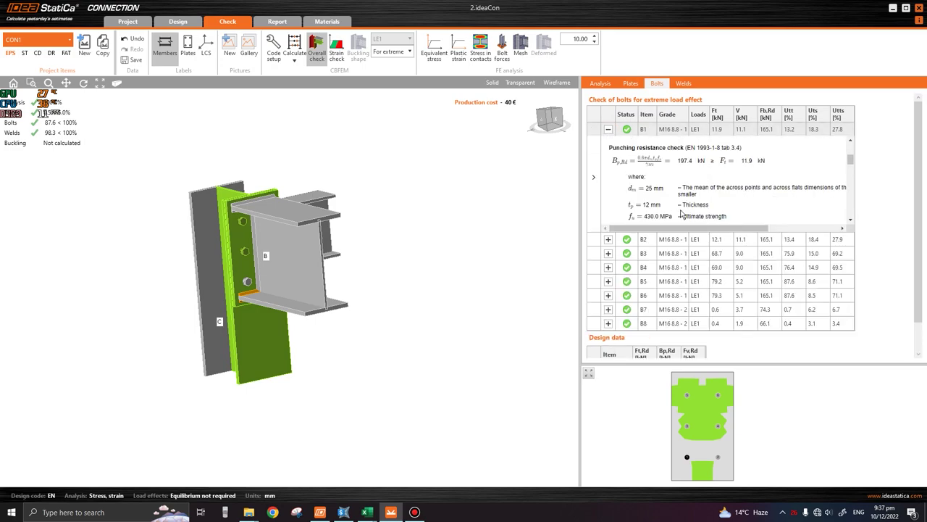
pyautogui.scroll(2, 679, 208)
pyautogui.scroll(-3, 679, 208)
# Step: Review CON1's weld checks and read the detailed resistance check for the EP2 weld on edge B-bfl 1
pyautogui.click(683, 83)
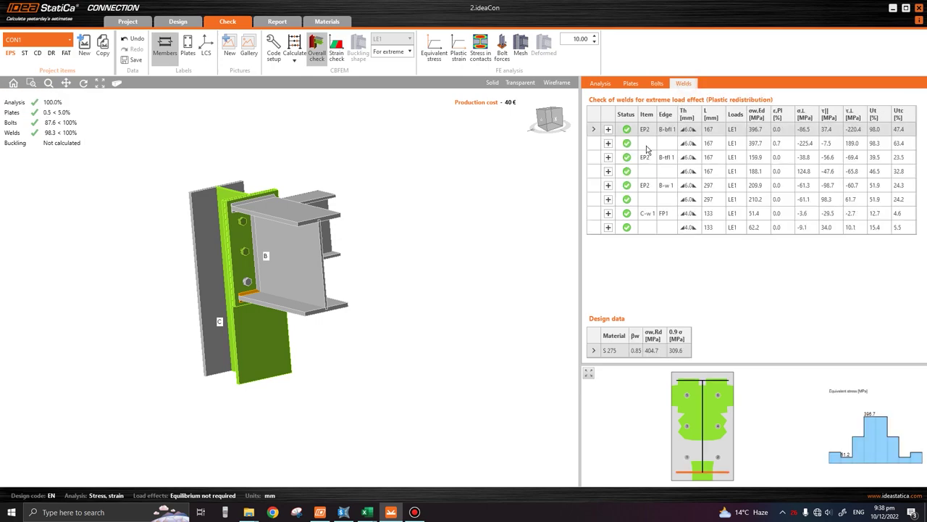
pyautogui.click(609, 129)
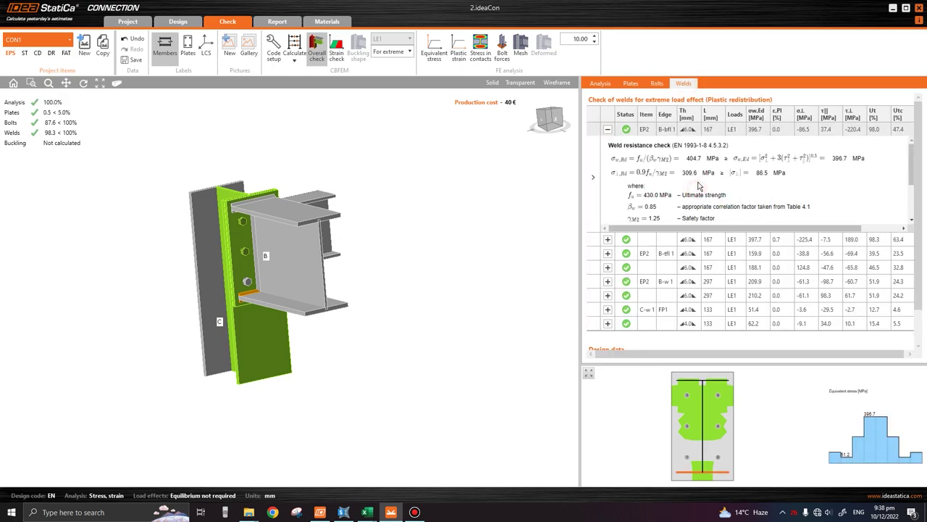
pyautogui.scroll(-2, 707, 187)
pyautogui.scroll(3, 712, 184)
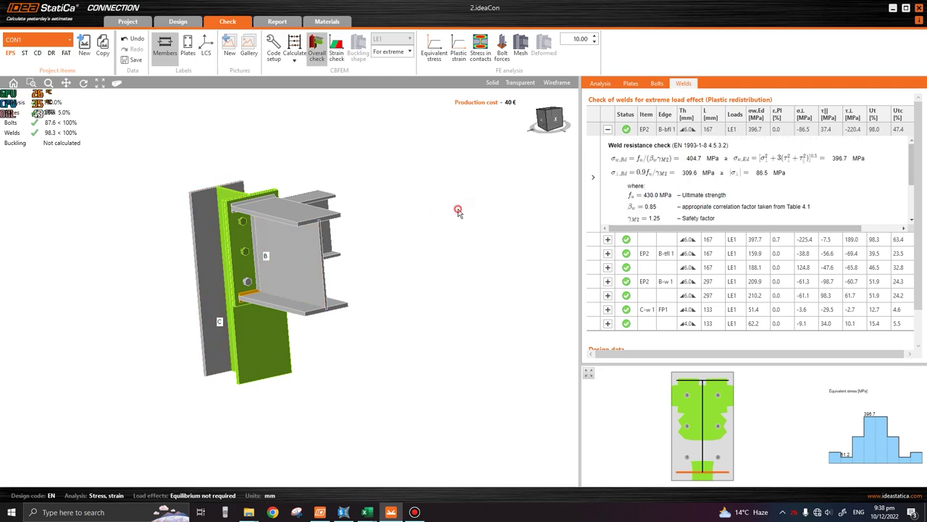
pyautogui.click(657, 84)
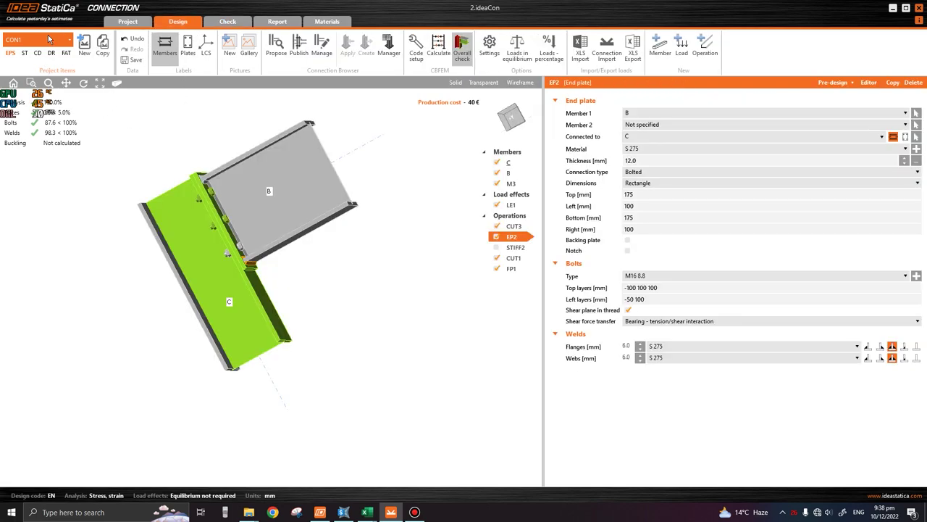
# Step: Switch to connection CON2, inspect its model and open its load effect LE1
pyautogui.click(50, 42)
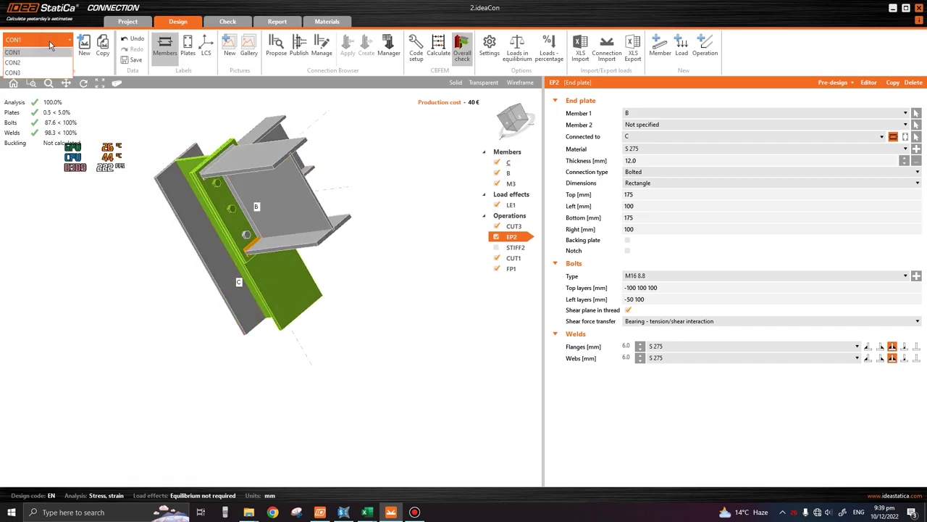
pyautogui.click(22, 64)
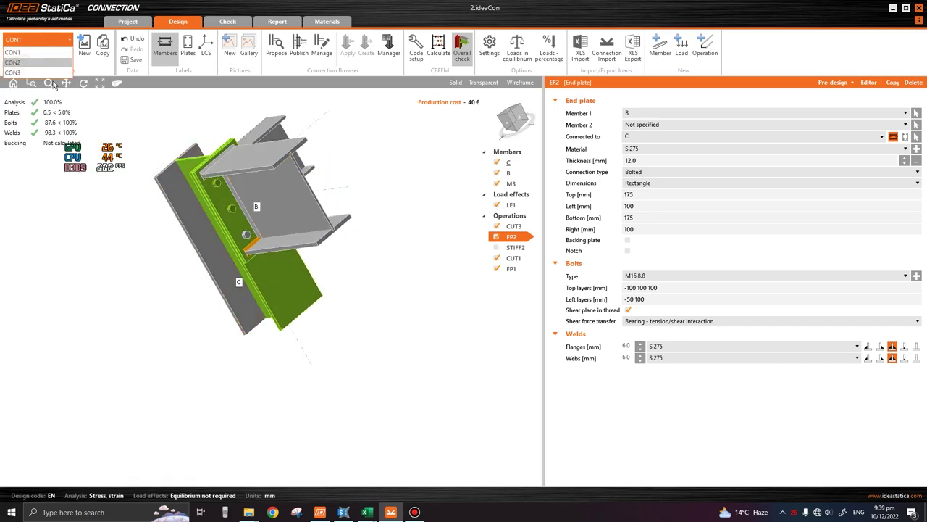
pyautogui.scroll(-4, 270, 233)
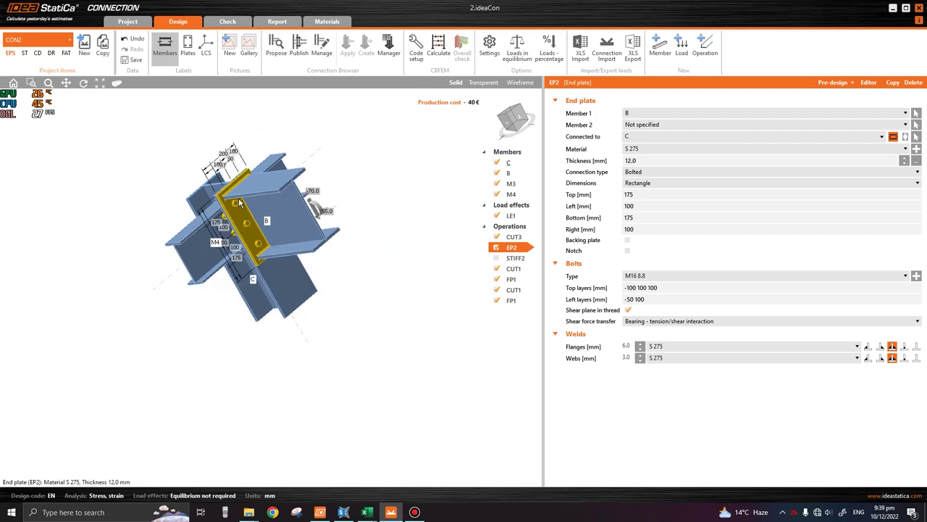
pyautogui.moveTo(266, 224); pyautogui.dragTo(242, 158, button='middle')
pyautogui.moveTo(242, 158); pyautogui.dragTo(305, 188, button='right')
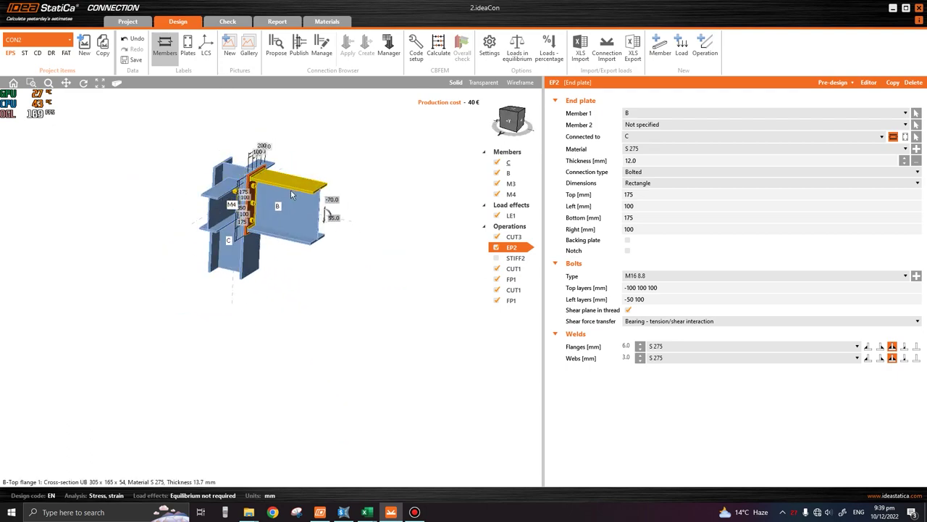
pyautogui.click(511, 215)
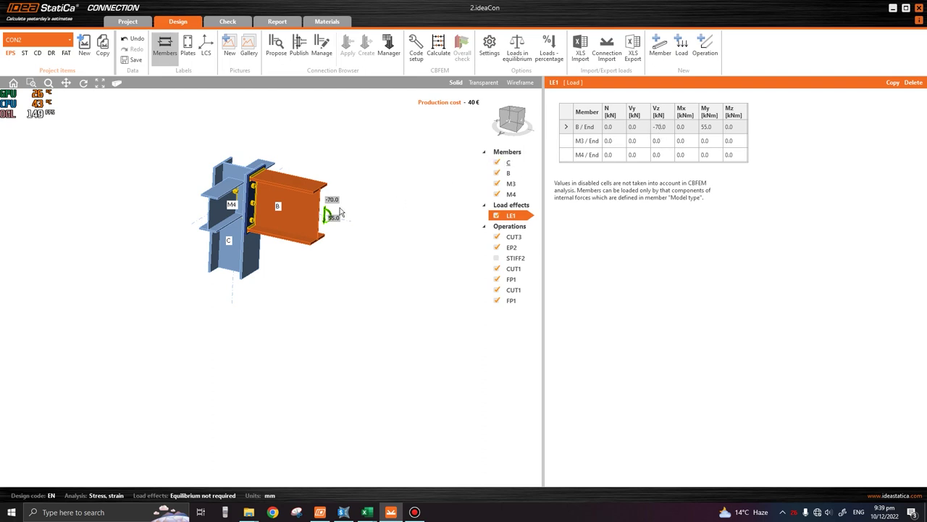
# Step: Copy CON1's values for member B into CON2's LE1: Vz -48.8 kN and My 56.1 kNm
pyautogui.click(34, 41)
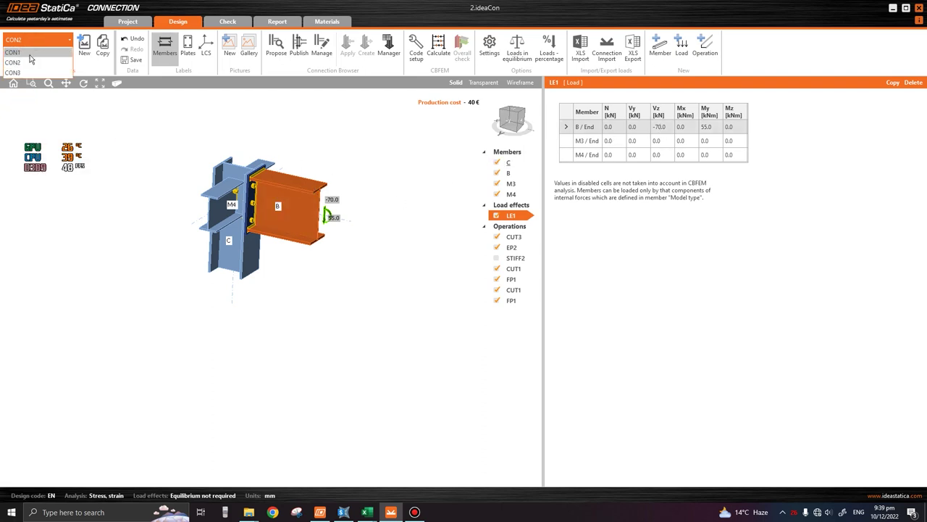
pyautogui.press('Return')
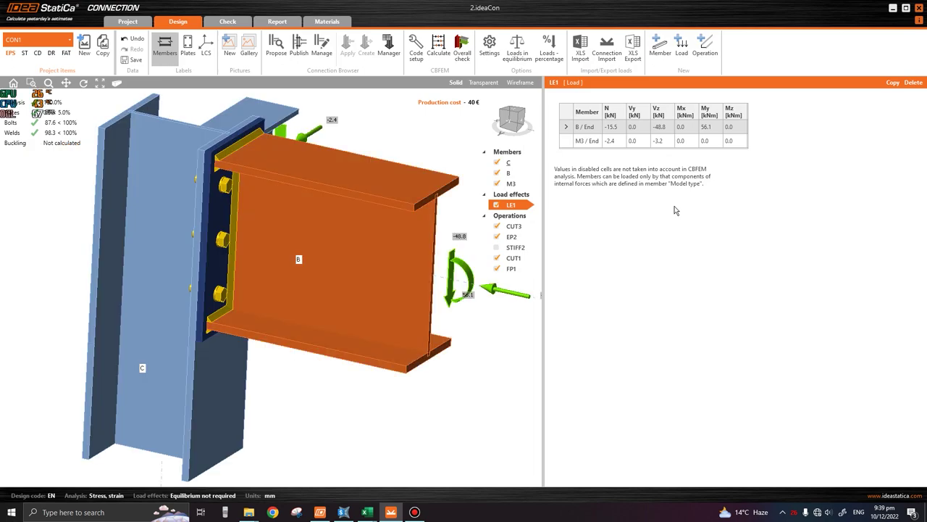
pyautogui.click(34, 41)
pyautogui.click(13, 62)
pyautogui.click(661, 127)
pyautogui.write('-48.8')
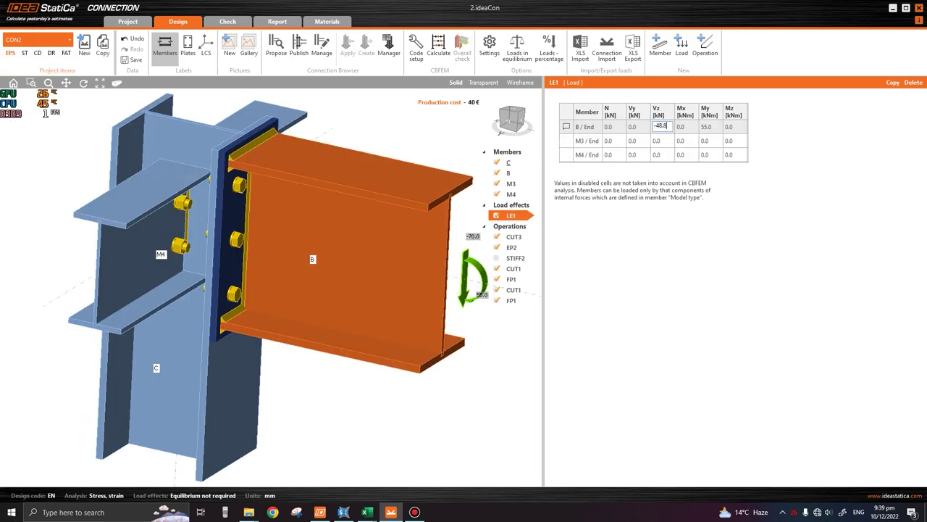
pyautogui.press('Tab')
pyautogui.press('Tab')
pyautogui.write('56.1')
pyautogui.press('Tab')
# Step: Check member B's axial force in CON1 and set its N in CON2's LE1 to -15.5 kN
pyautogui.click(34, 41)
pyautogui.click(13, 52)
pyautogui.click(34, 41)
pyautogui.click(13, 63)
pyautogui.click(613, 127)
pyautogui.write('-15.5')
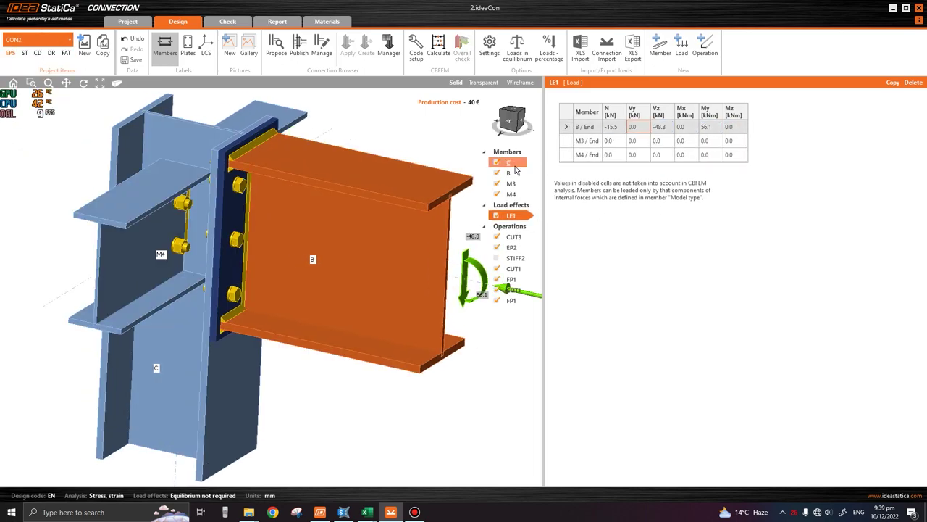
# Step: Check member M3's loads in CON1 and set its Vz to -3.2 kN and N to -2.4 kN in CON2's LE1
pyautogui.click(39, 41)
pyautogui.click(13, 53)
pyautogui.click(613, 143)
pyautogui.click(39, 41)
pyautogui.click(13, 62)
pyautogui.click(655, 142)
pyautogui.write('-3.2')
pyautogui.click(615, 142)
pyautogui.write('-2.4')
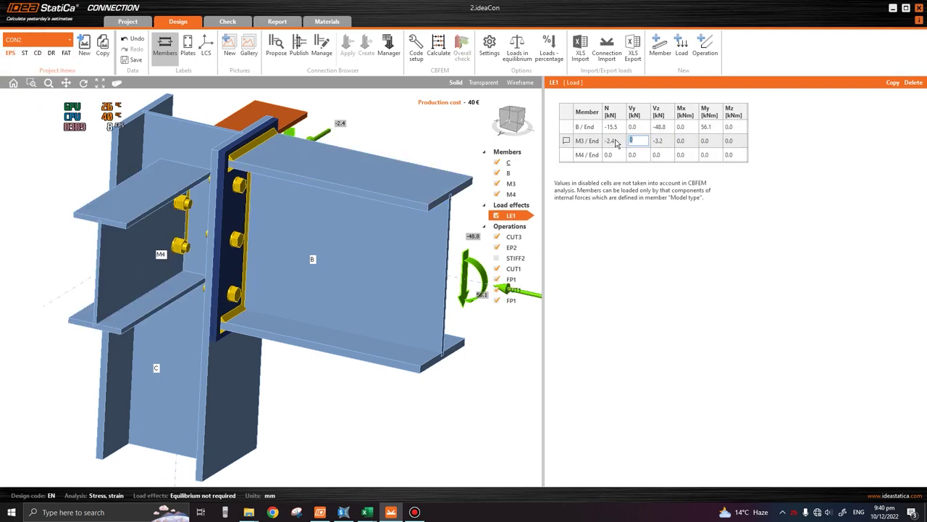
# Step: Set member M4's N to -2.4 kN and Vz to -3.2 kN in CON2's LE1
pyautogui.click(613, 151)
pyautogui.write('-2.4')
pyautogui.click(414, 140)
# Step: Calculate CON2 with 6 mm web welds on end plate EP2 and inspect the calculated joint
pyautogui.scroll(-5, 406, 161)
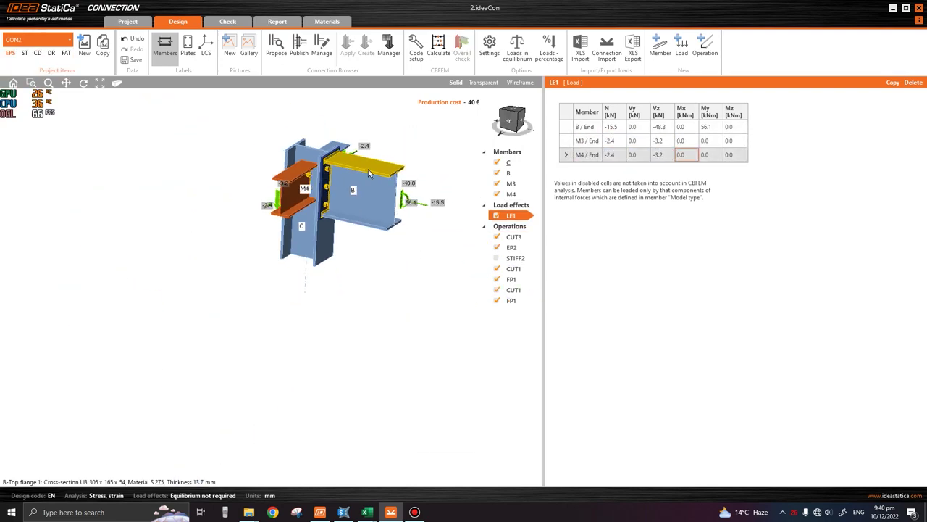
pyautogui.moveTo(406, 162); pyautogui.dragTo(349, 212, button='middle')
pyautogui.moveTo(350, 212); pyautogui.dragTo(438, 101, button='right')
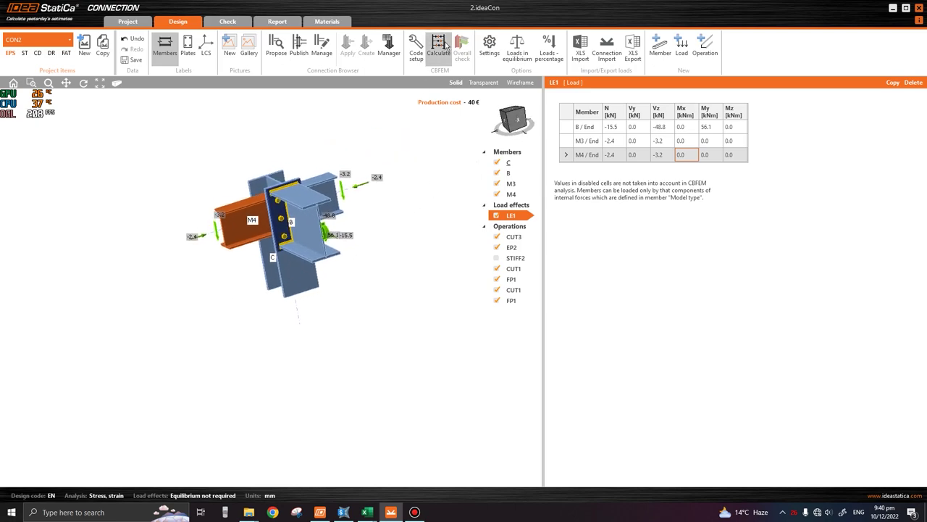
pyautogui.click(443, 49)
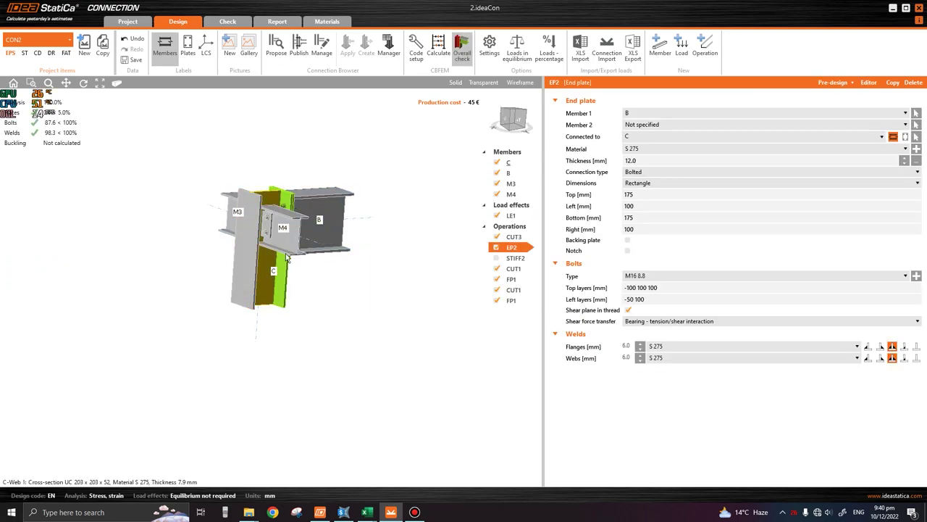
pyautogui.moveTo(285, 253); pyautogui.dragTo(321, 199, button='right')
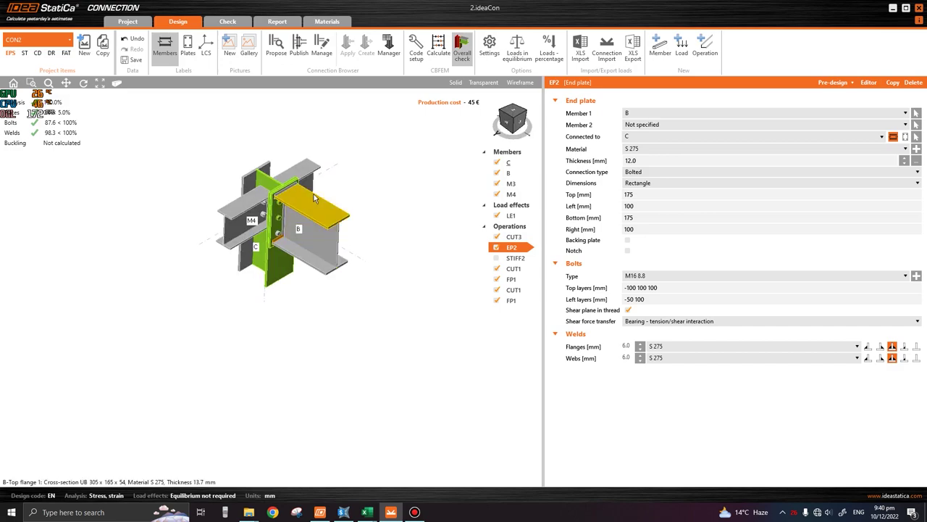
# Step: Generate the detailed report for CON2 and review it through to the check tables
pyautogui.click(277, 23)
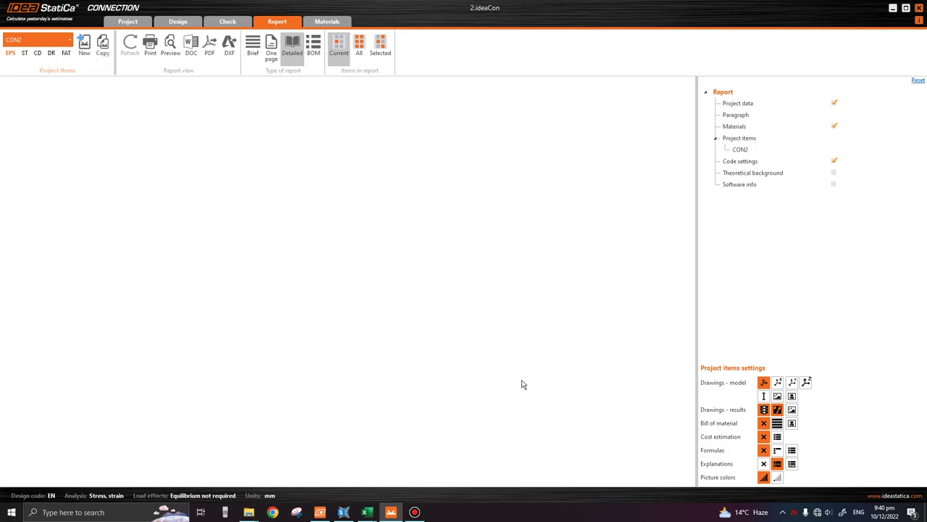
pyautogui.scroll(-4, 338, 292)
pyautogui.scroll(-5, 336, 285)
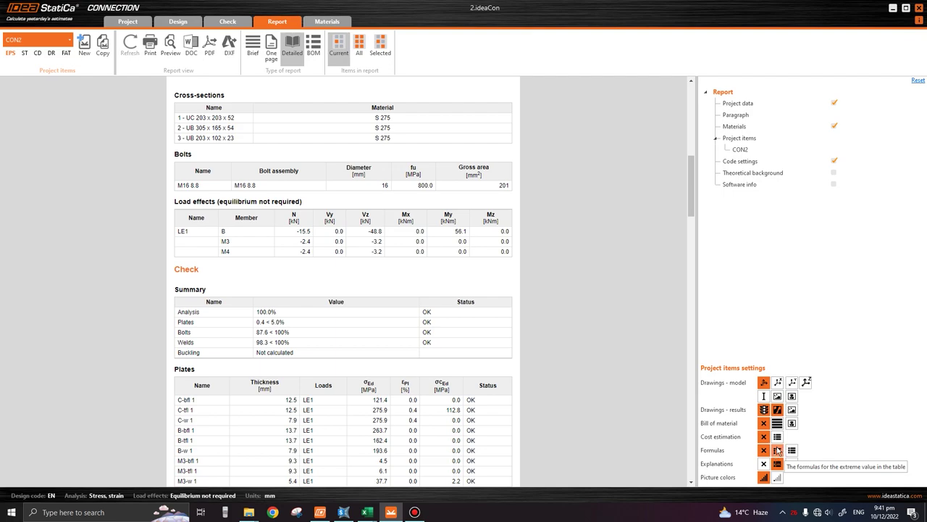
# Step: Include the formulas for extreme values in the report, refresh it and review CON2's data and check results
pyautogui.click(778, 451)
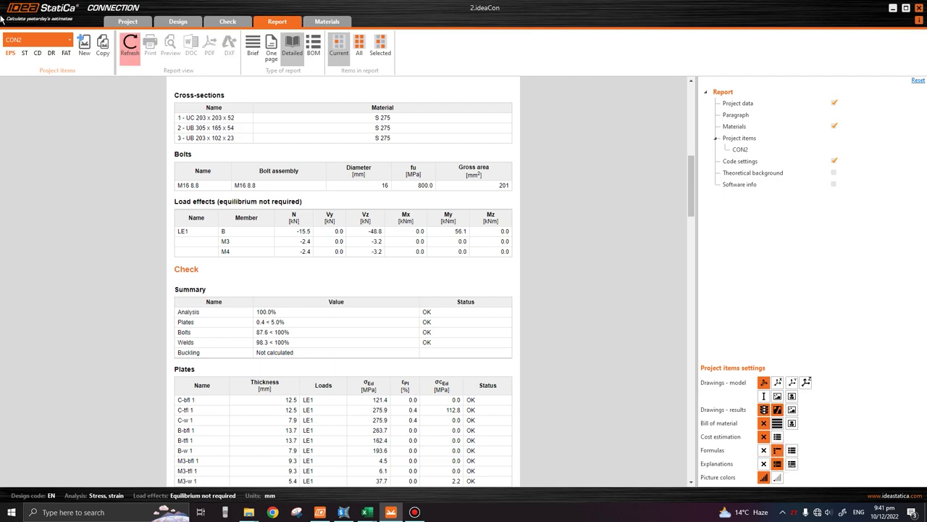
pyautogui.click(130, 46)
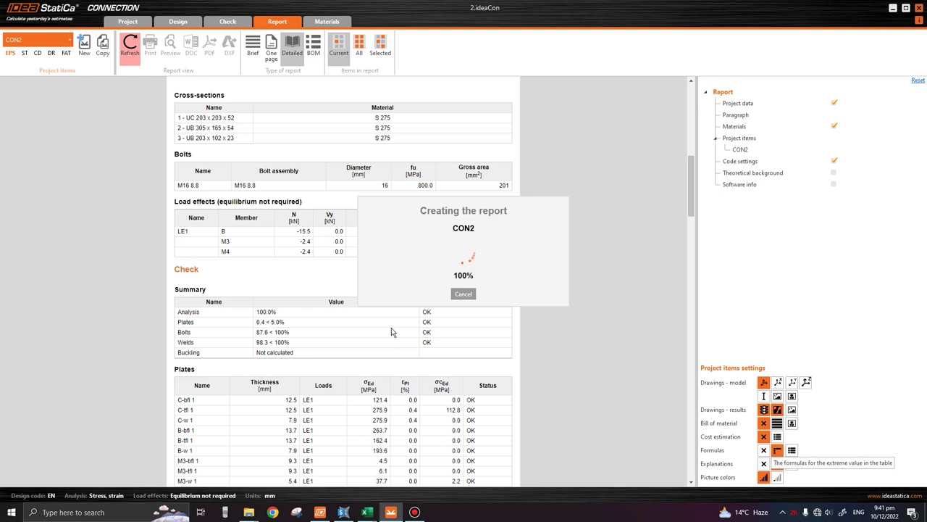
pyautogui.scroll(-6, 320, 307)
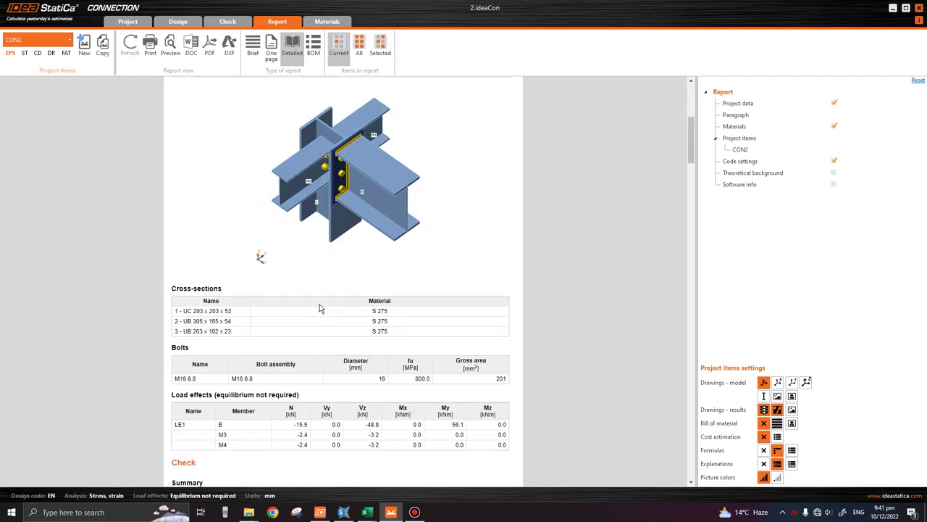
pyautogui.scroll(3, 225, 233)
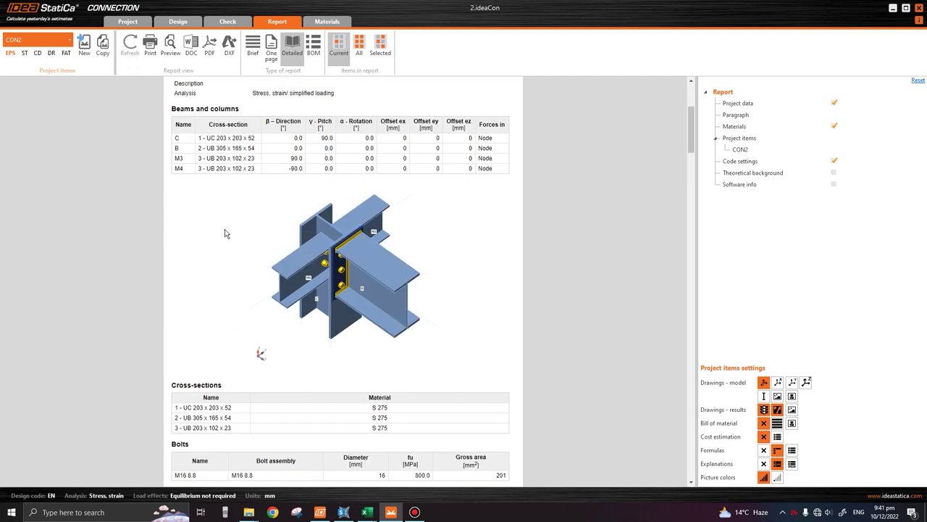
pyautogui.scroll(-4, 412, 395)
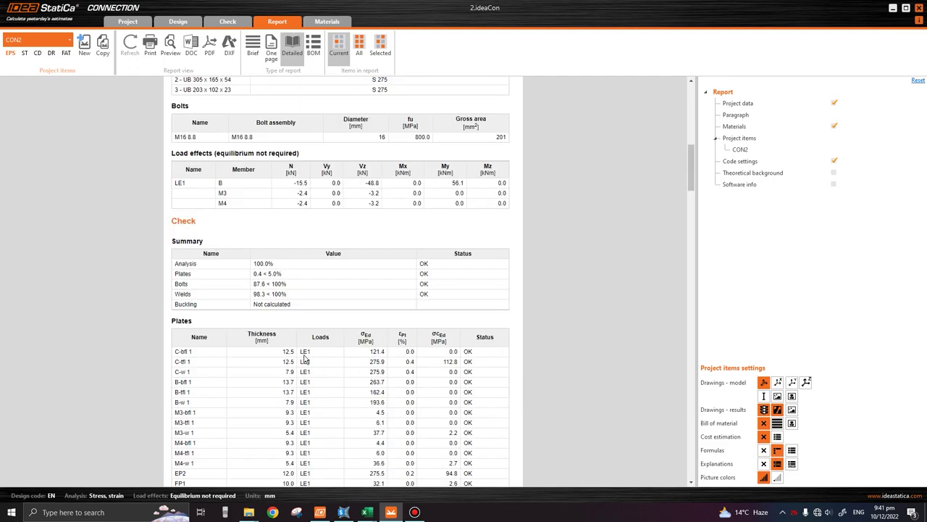
# Step: Review CON2's plate, bolt and weld check tables in the report, including the detailed resistance formulas and code settings
pyautogui.scroll(-4, 265, 283)
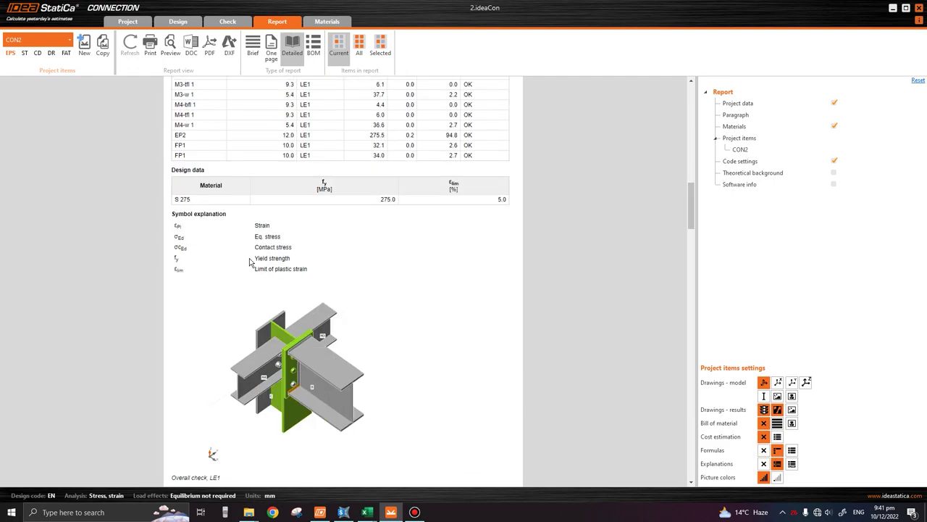
pyautogui.scroll(-10, 249, 262)
pyautogui.scroll(1, 297, 215)
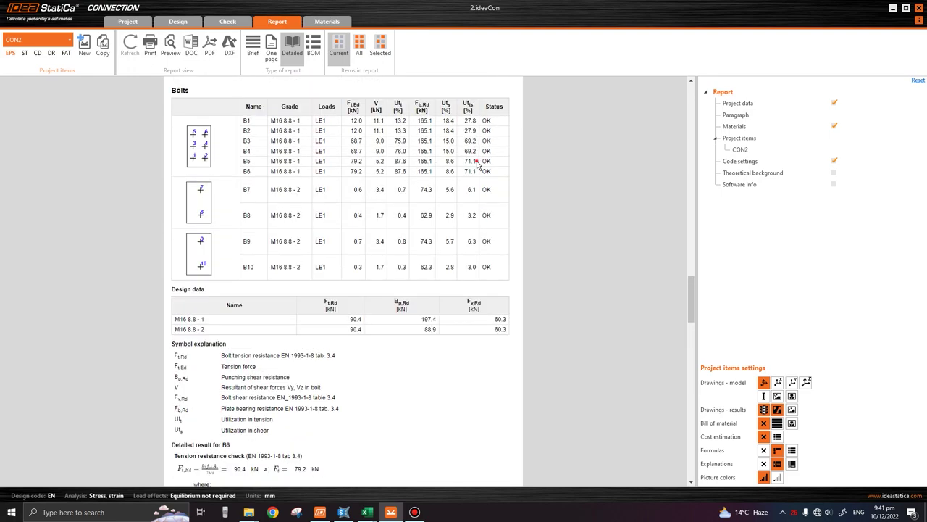
pyautogui.moveTo(476, 162); pyautogui.dragTo(465, 162)
pyautogui.scroll(-4, 337, 282)
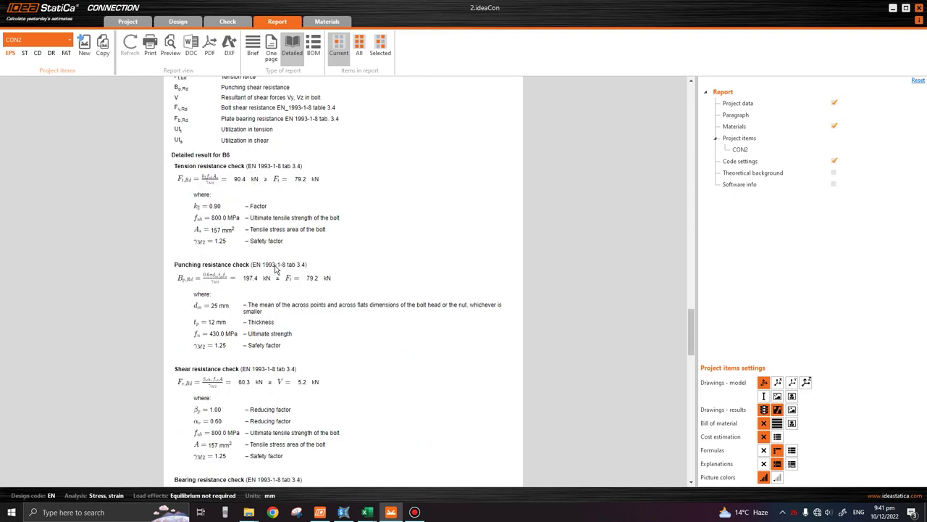
pyautogui.scroll(-4, 275, 270)
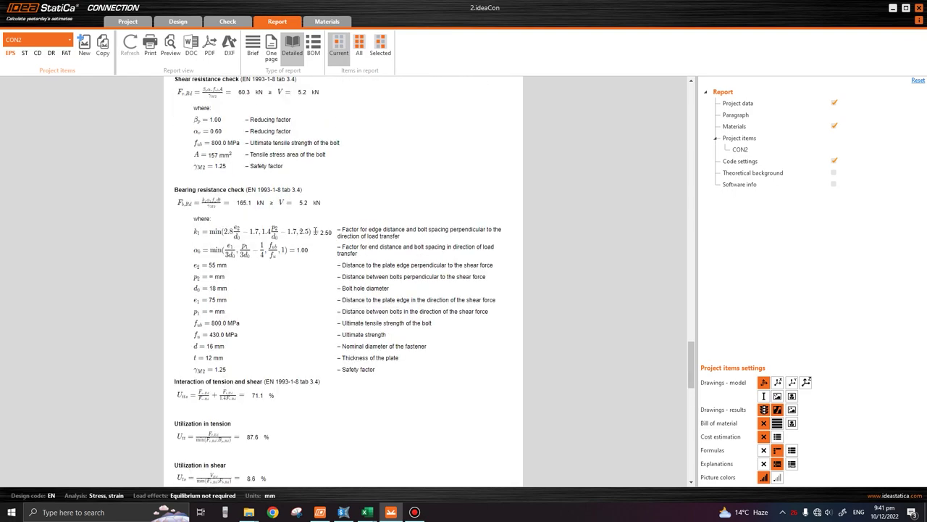
pyautogui.scroll(-10, 286, 360)
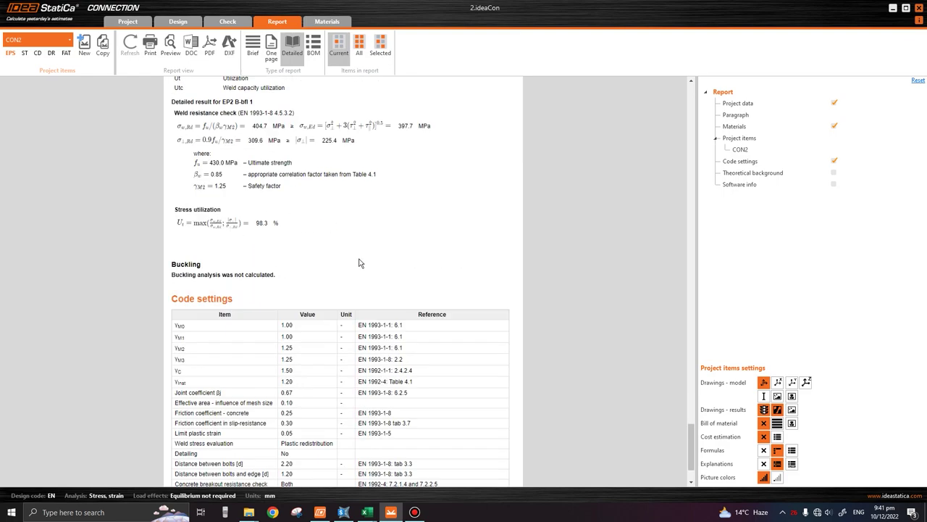
pyautogui.scroll(1, 281, 254)
pyautogui.scroll(-2, 283, 253)
pyautogui.scroll(15, 360, 302)
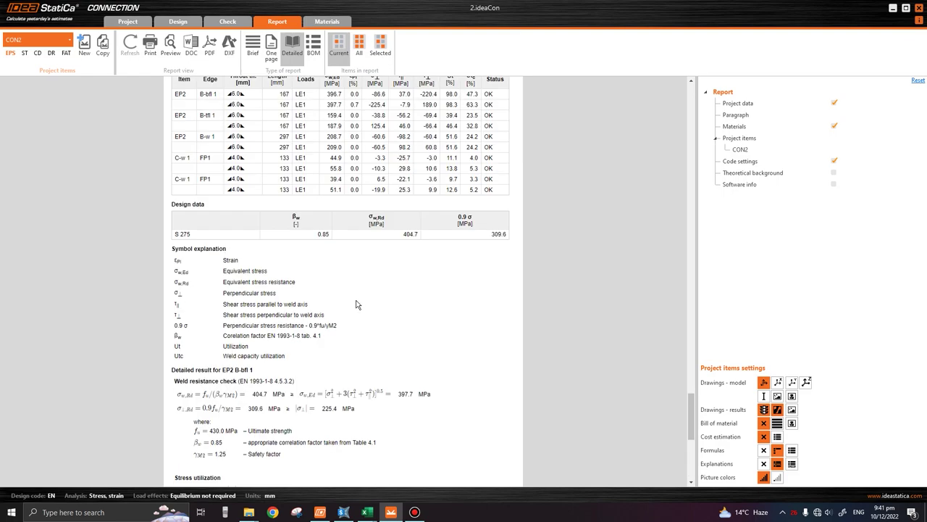
pyautogui.scroll(12, 357, 303)
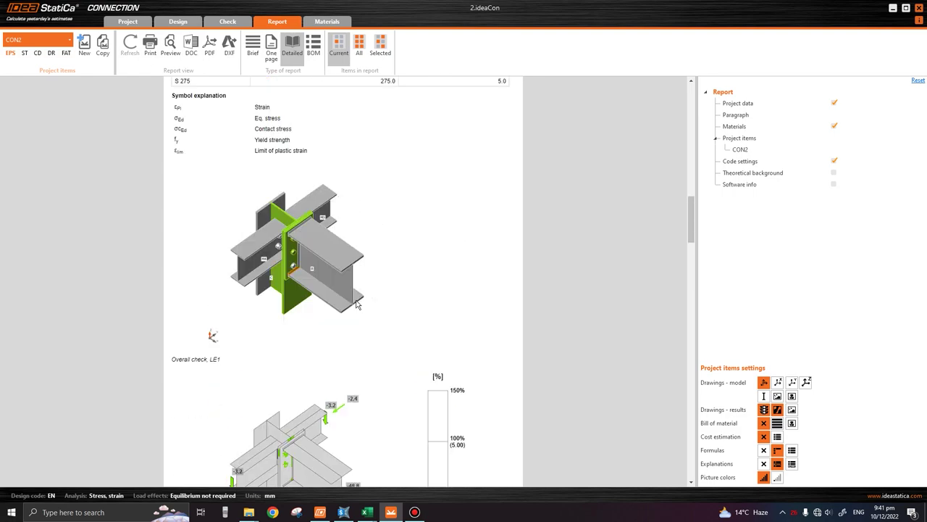
# Step: Return to the design model, open connection CON3 and place its window beside the SAP2000 model
pyautogui.click(186, 23)
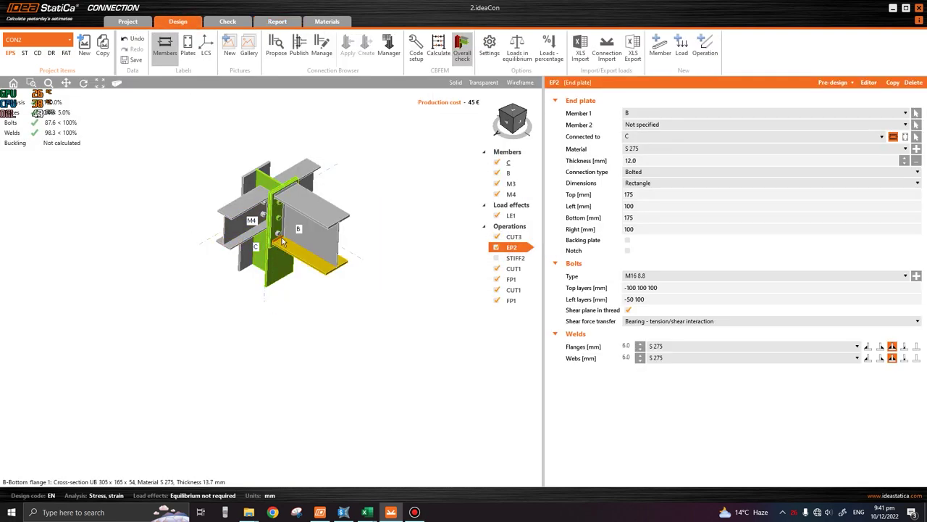
pyautogui.keyDown('ctrl'); pyautogui.moveTo(311, 256); pyautogui.dragTo(293, 200, button='middle'); pyautogui.keyUp('ctrl')
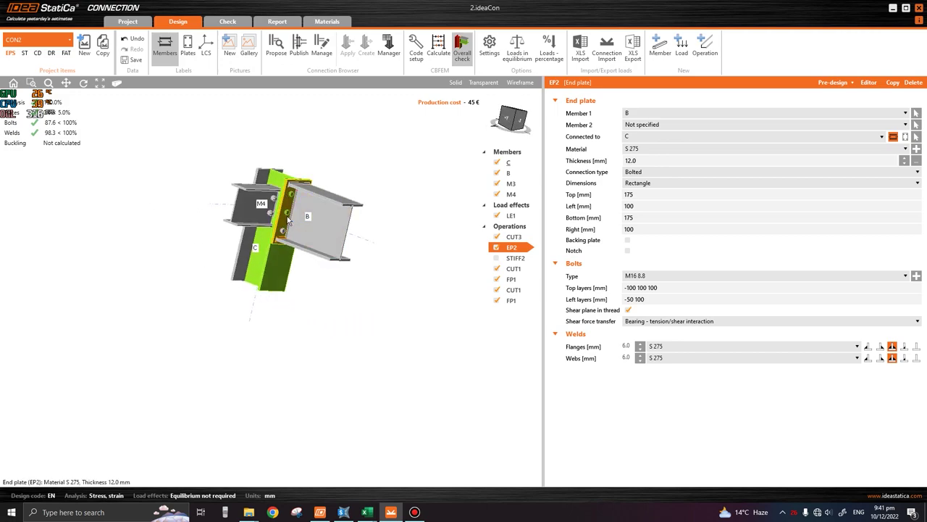
pyautogui.moveTo(153, 193); pyautogui.dragTo(132, 210, button='right')
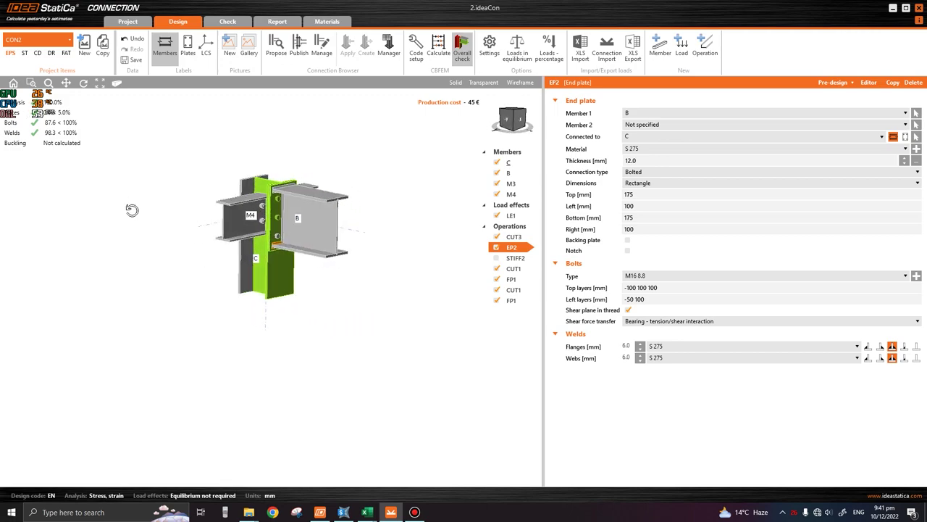
pyautogui.scroll(3, 240, 232)
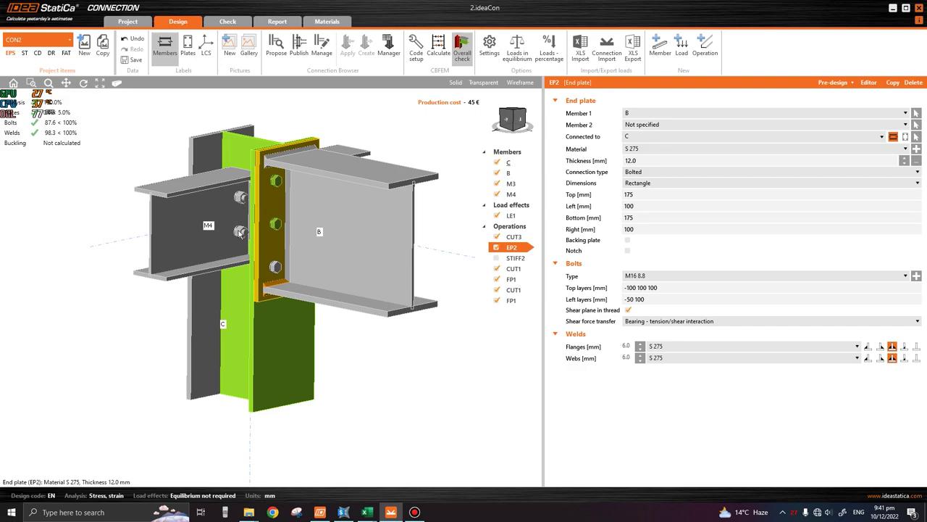
pyautogui.click(54, 40)
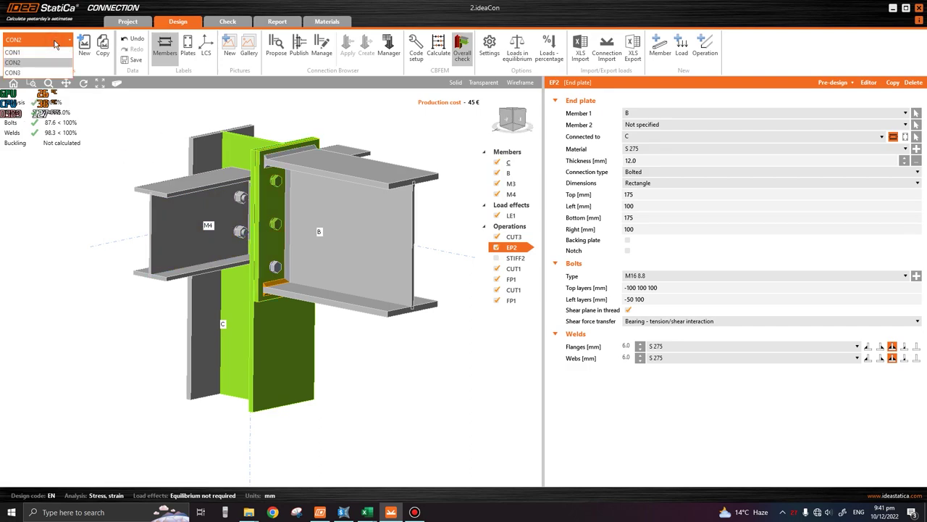
pyautogui.click(29, 73)
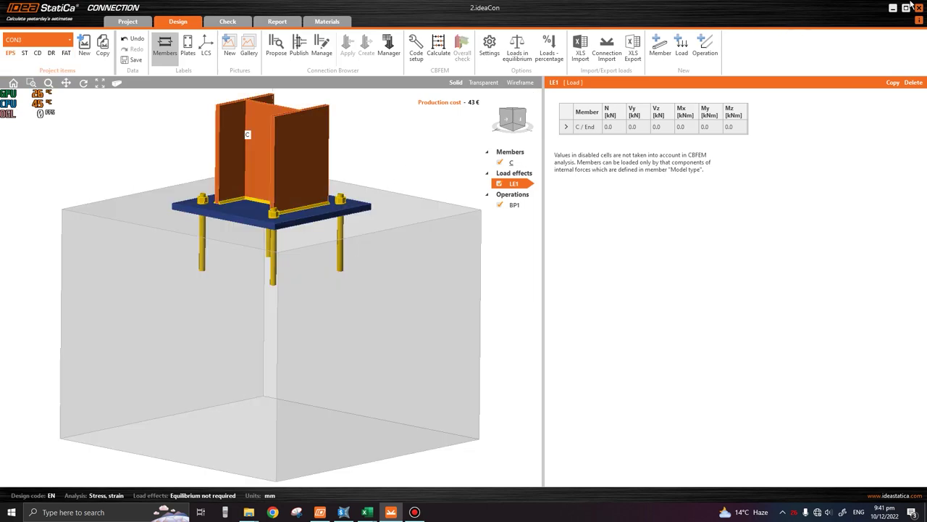
pyautogui.moveTo(830, 13); pyautogui.dragTo(1, 156)
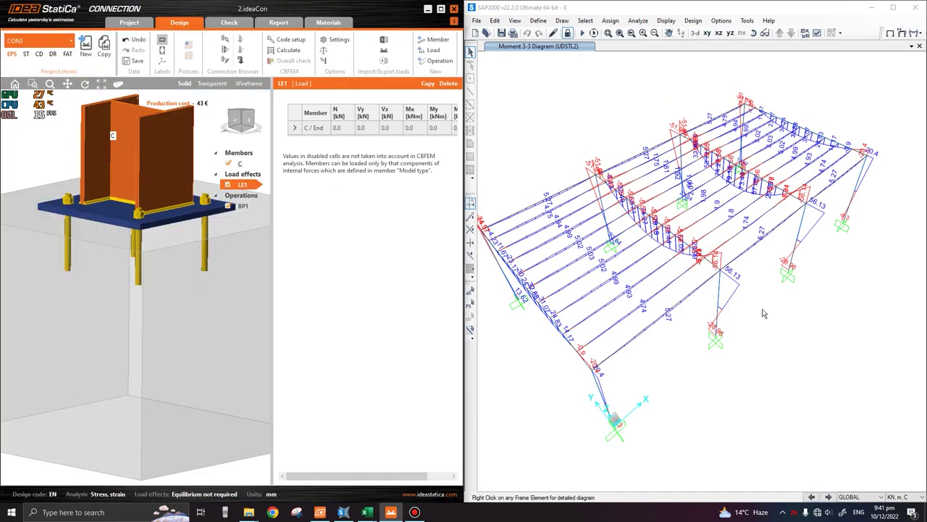
# Step: Switch to SAP2000 and display the joint reactions for combination UDSTL2 as arrows
pyautogui.click(803, 351)
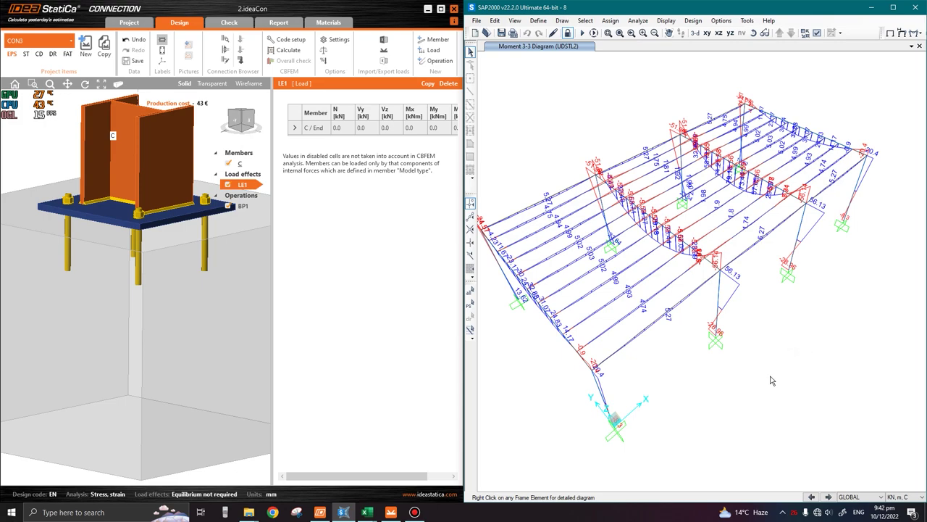
pyautogui.press('F7')
pyautogui.click(799, 190)
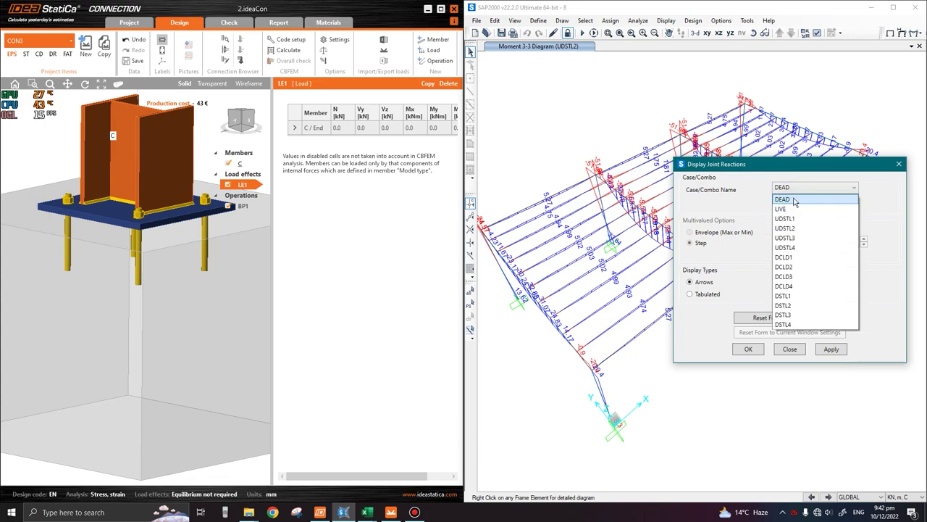
pyautogui.click(785, 228)
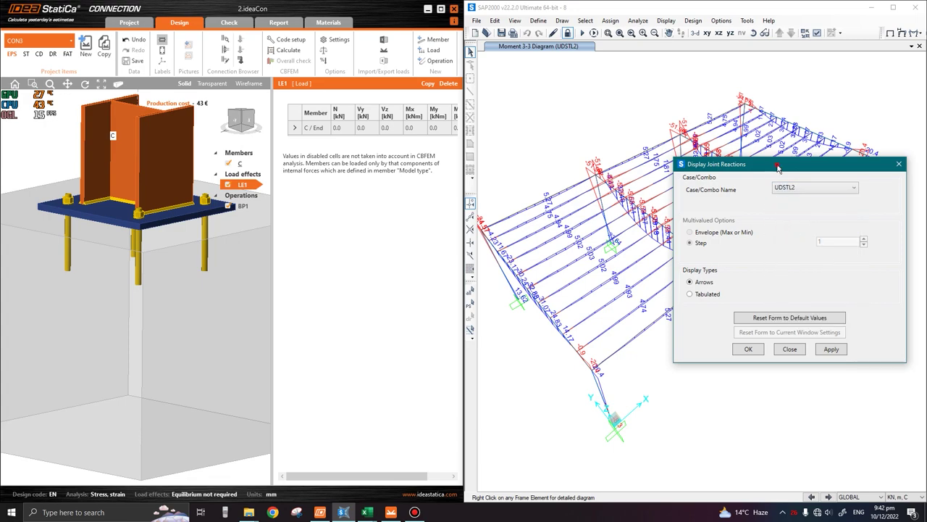
pyautogui.moveTo(778, 167); pyautogui.dragTo(354, 186)
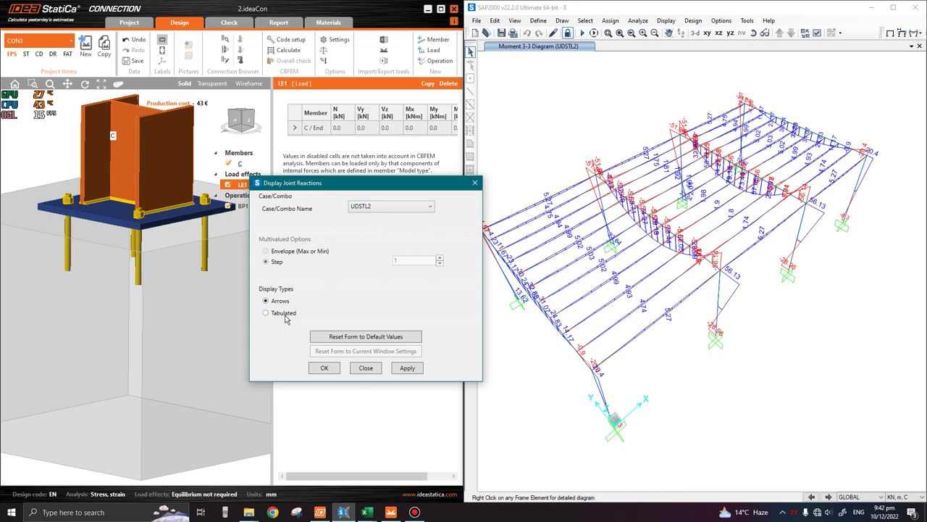
pyautogui.click(403, 371)
pyautogui.moveTo(744, 396); pyautogui.dragTo(726, 376, button='middle')
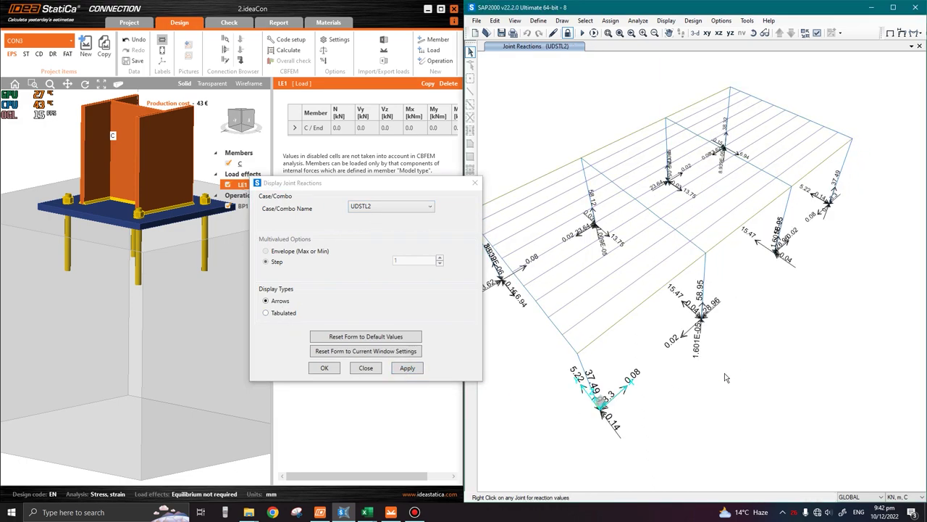
# Step: Change the UDSTL2 joint reaction display to tabulated values at the supports
pyautogui.click(274, 313)
pyautogui.click(414, 369)
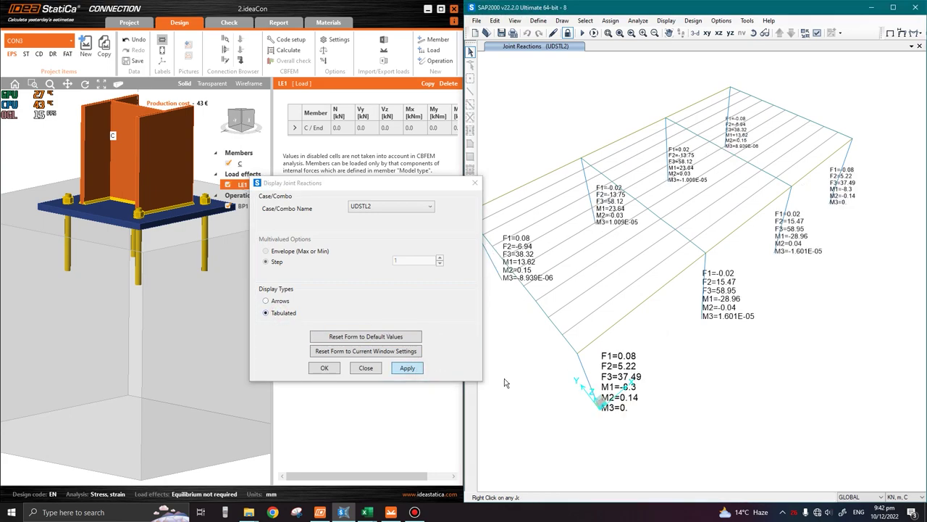
pyautogui.moveTo(754, 393); pyautogui.dragTo(700, 331, button='middle')
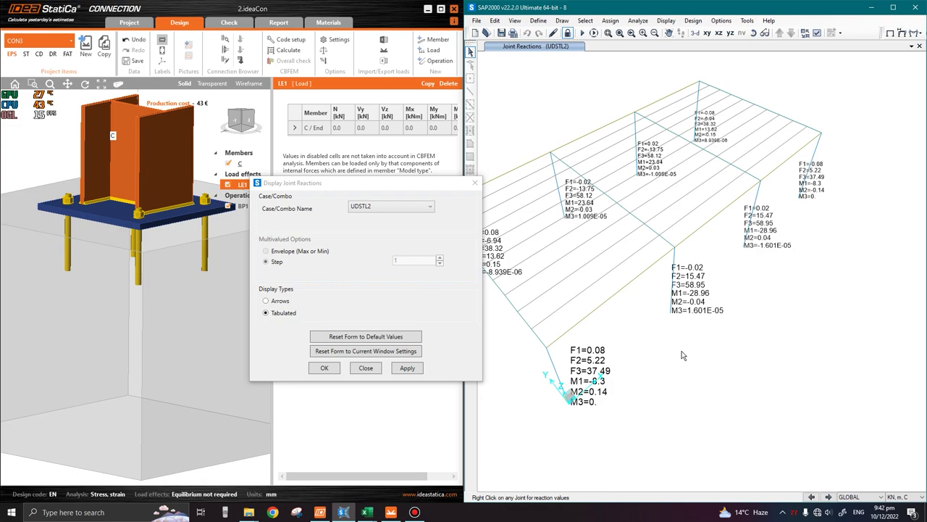
# Step: Compare CON3's load table with the SAP2000 supports, showing the UDSTL2 reactions as arrows again to read their directions
pyautogui.moveTo(369, 190); pyautogui.dragTo(396, 228)
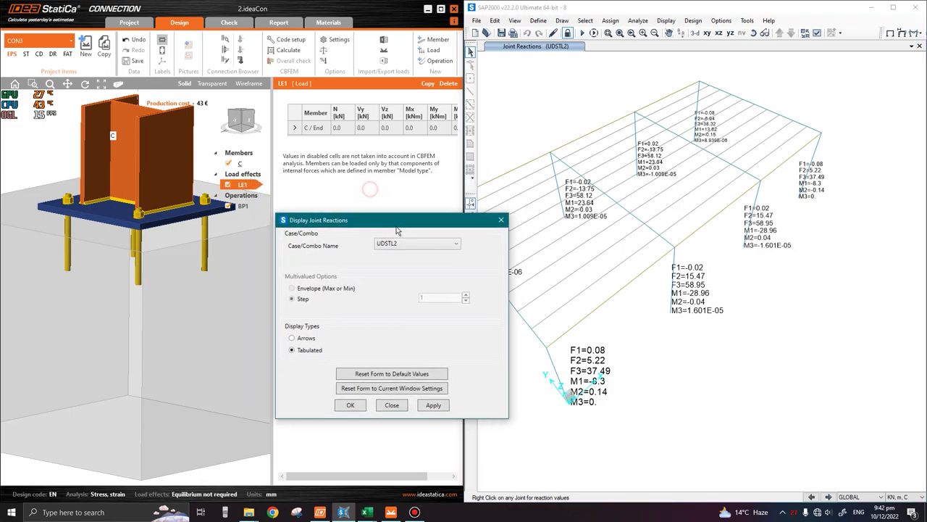
pyautogui.moveTo(182, 211); pyautogui.dragTo(148, 237, button='middle')
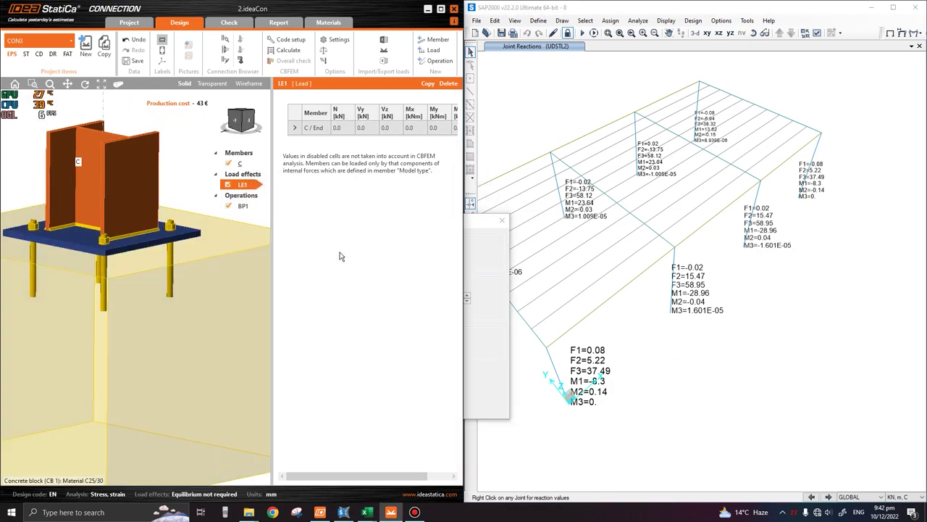
pyautogui.click(709, 358)
pyautogui.click(347, 130)
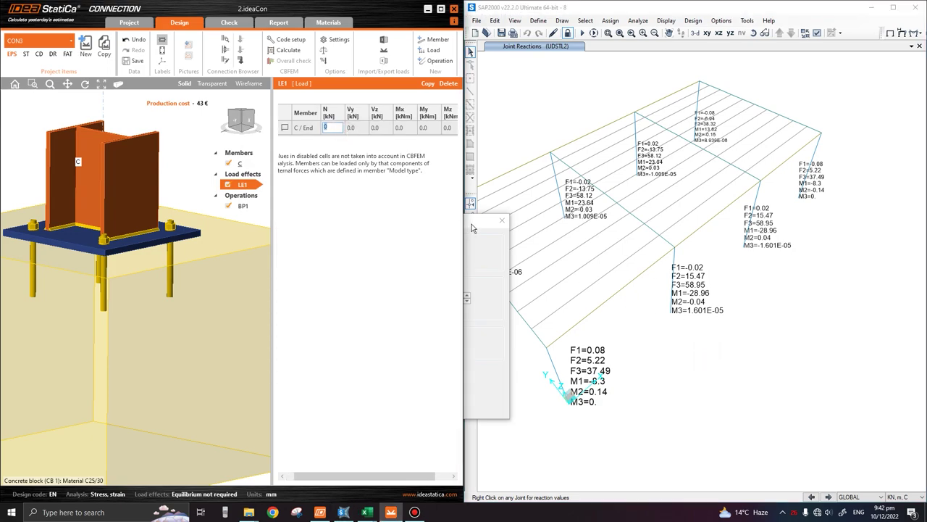
pyautogui.moveTo(472, 224); pyautogui.dragTo(494, 222)
pyautogui.click(759, 357)
pyautogui.click(333, 338)
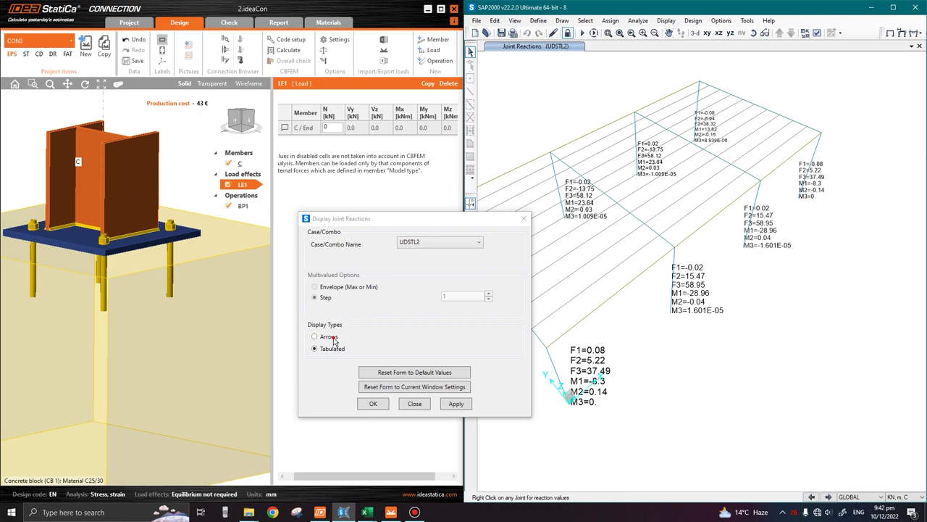
pyautogui.click(330, 337)
pyautogui.click(456, 403)
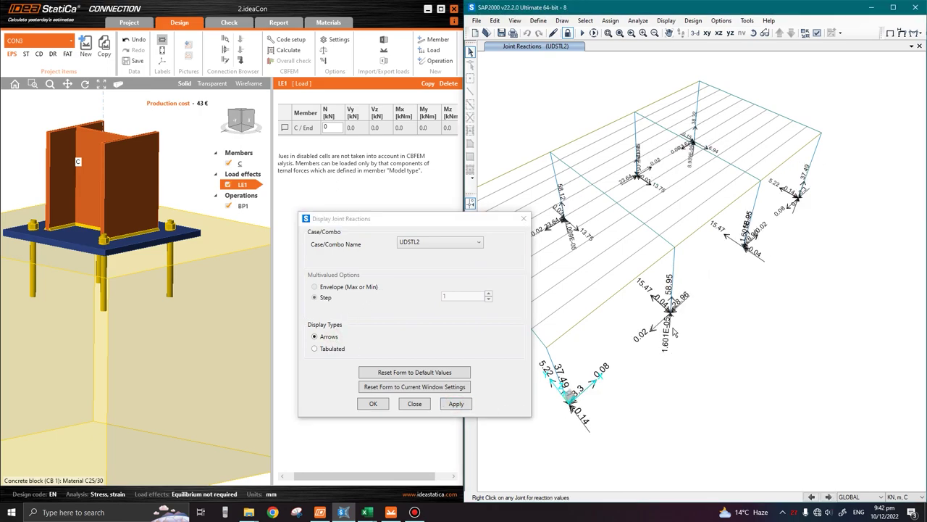
pyautogui.moveTo(673, 332); pyautogui.dragTo(676, 321, button='middle')
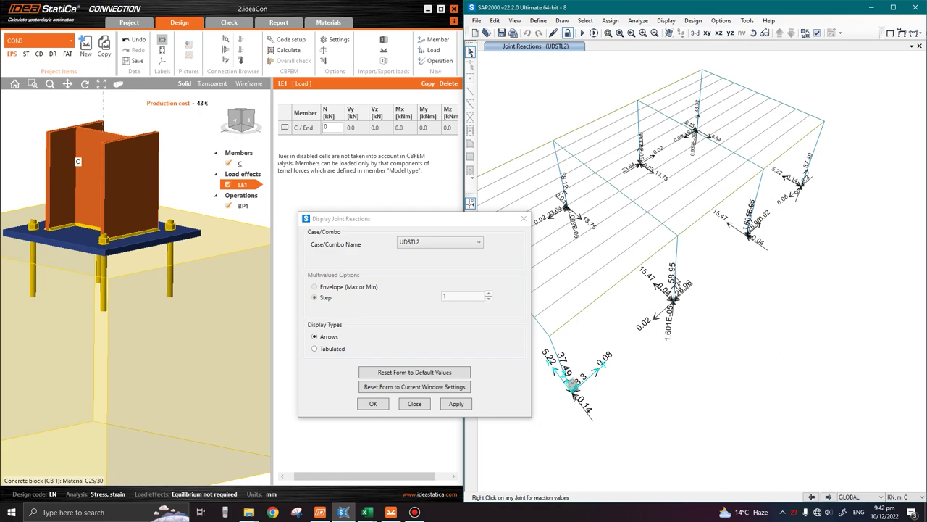
# Step: Return the joint reactions to tabulated form and move the reactions dialog clear of CON3's load table
pyautogui.click(315, 349)
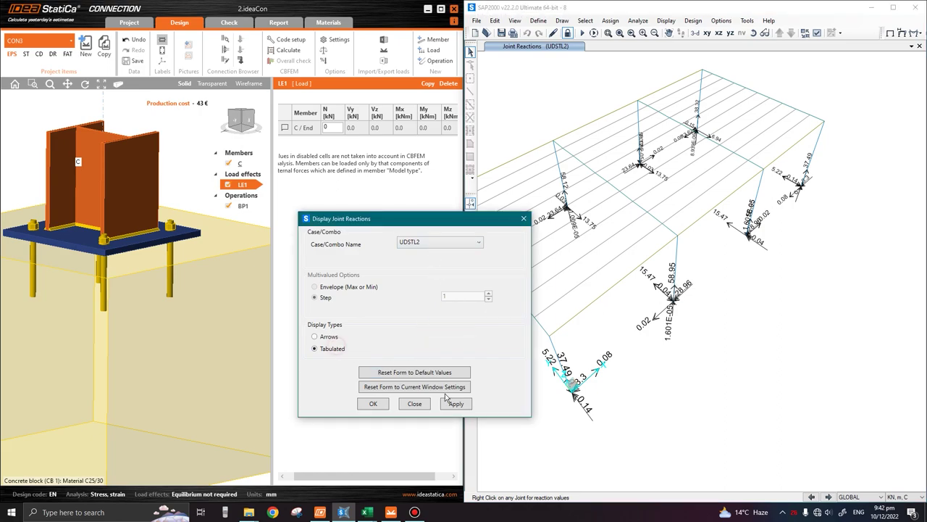
pyautogui.click(456, 404)
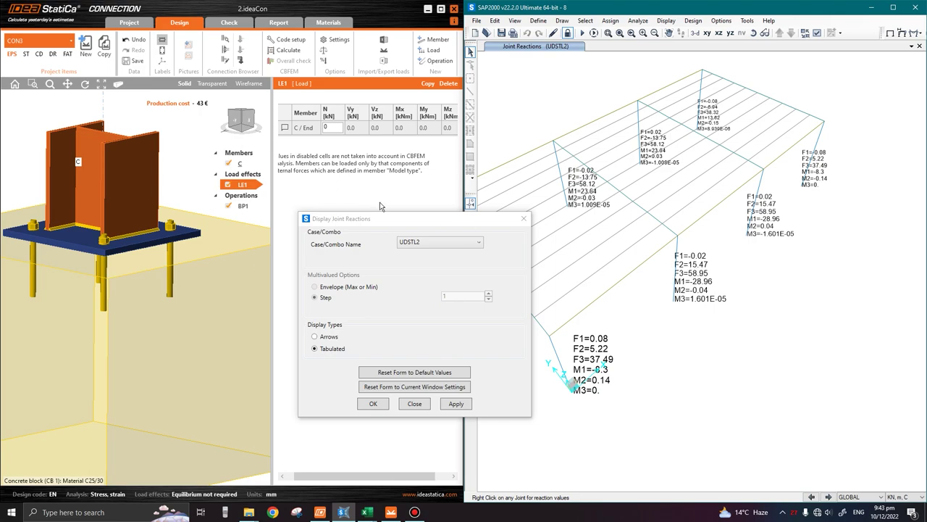
pyautogui.moveTo(386, 219); pyautogui.dragTo(344, 243)
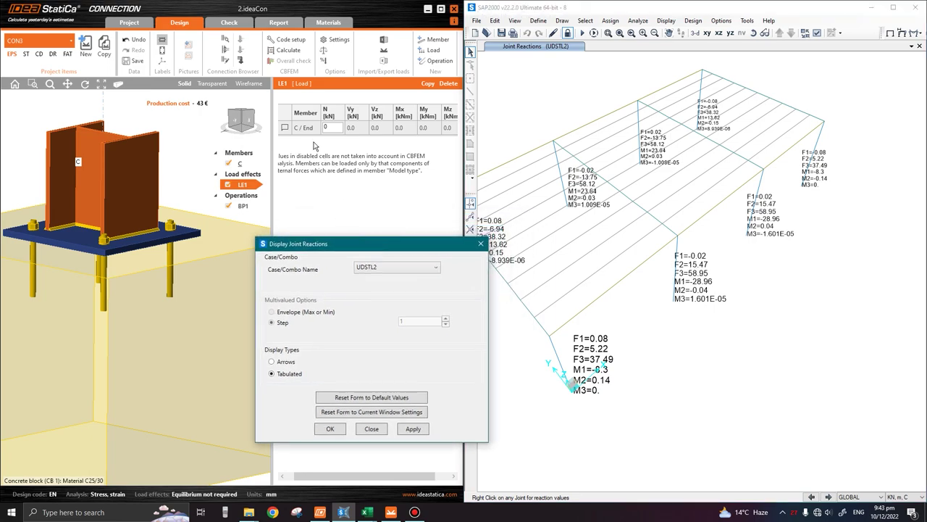
# Step: Set column C's N to -59.0 kN and Vy to 15.47 kN in CON3's LE1
pyautogui.click(329, 128)
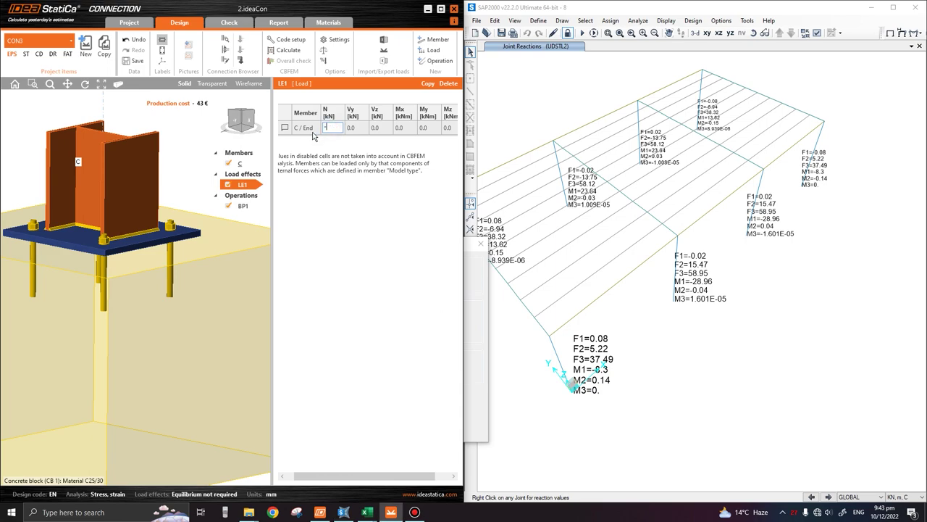
pyautogui.write('-59.0')
pyautogui.press('Tab')
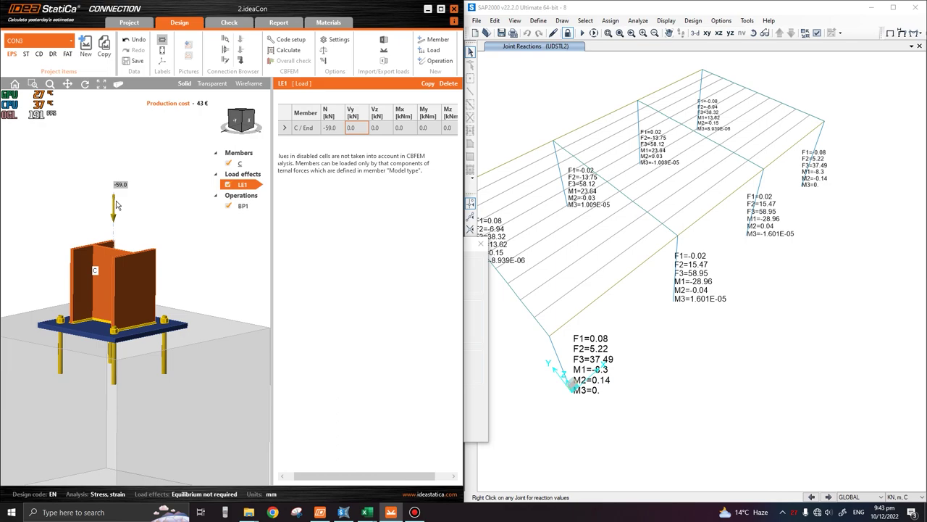
pyautogui.write('15.47')
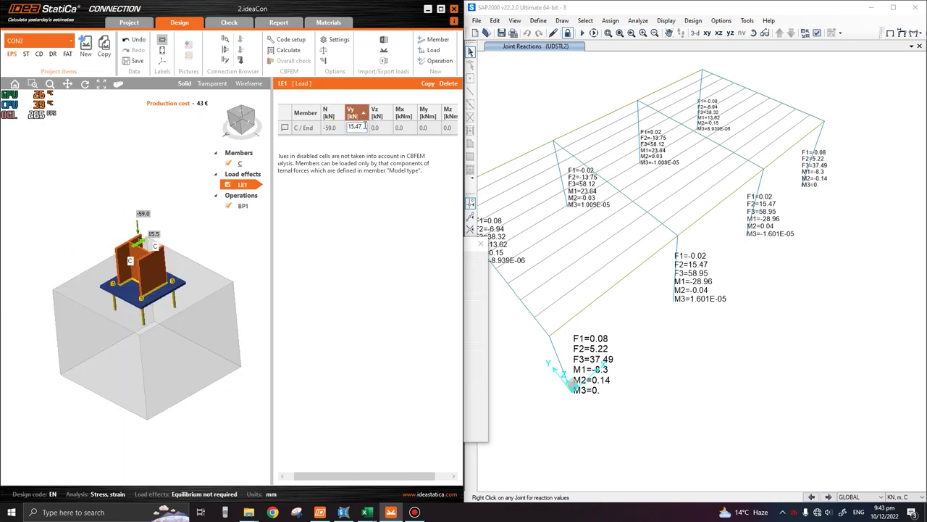
# Step: Set column C's Vz to -15.47 kN and Vy to 0.02 kN in CON3's LE1
pyautogui.click(386, 127)
pyautogui.write('15.47')
pyautogui.press('Tab')
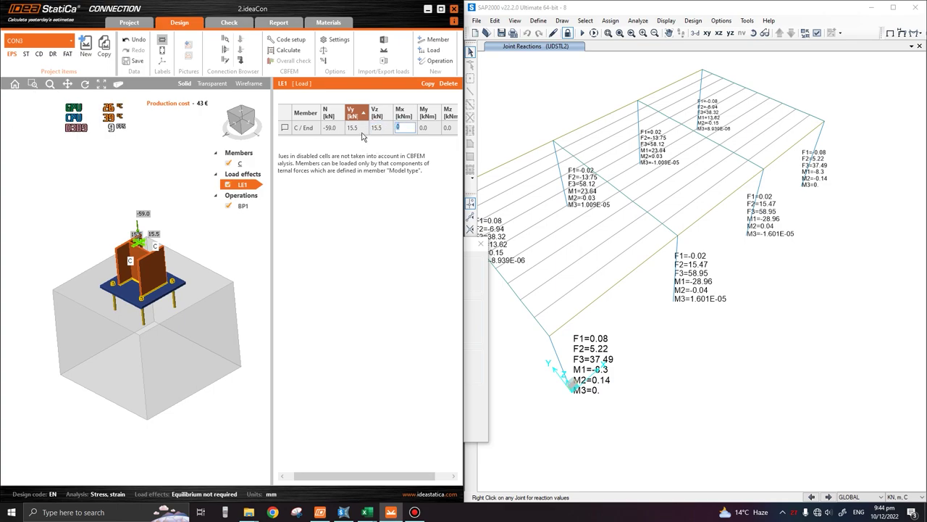
pyautogui.click(373, 128)
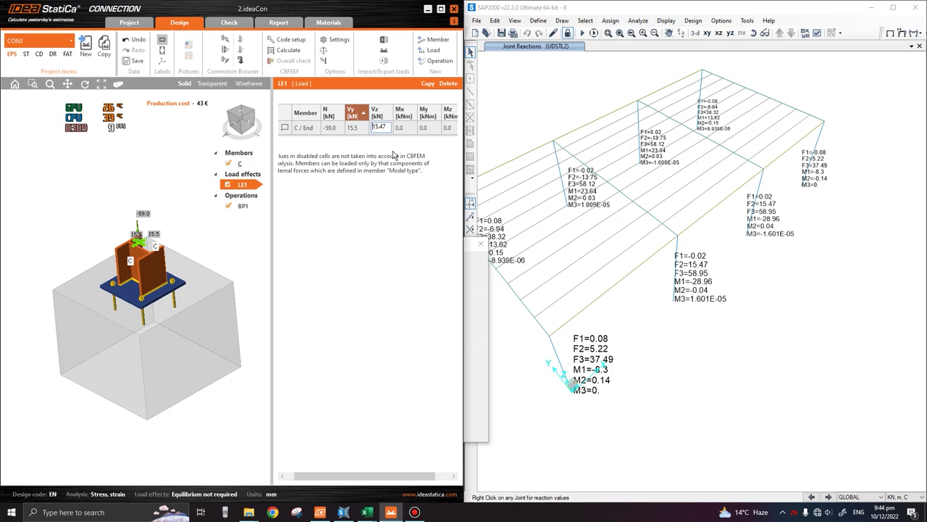
pyautogui.click(360, 127)
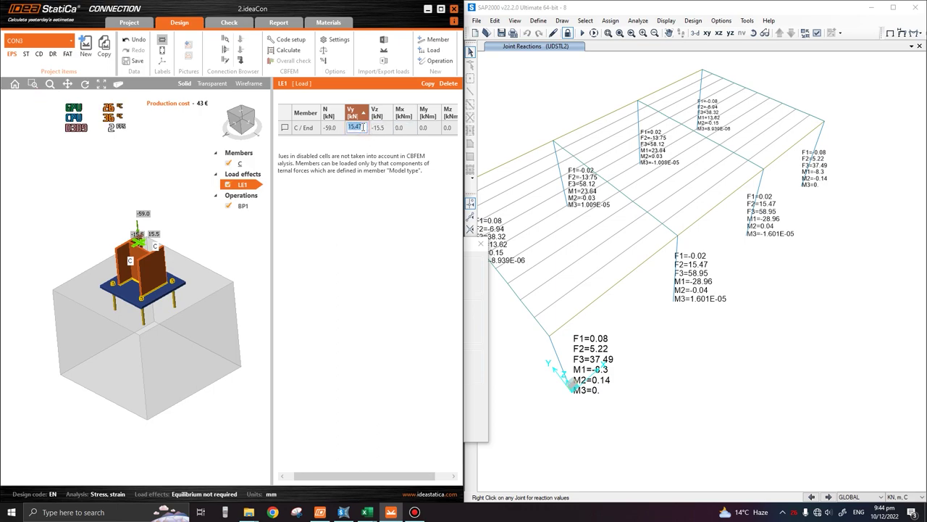
pyautogui.write('0.02')
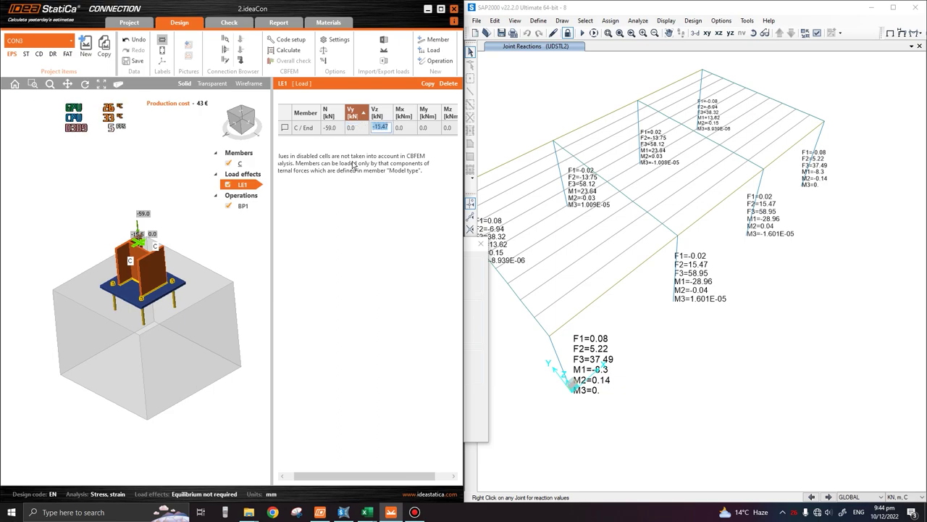
pyautogui.press('Tab')
# Step: Set column C's My to 29.0 kNm and Mz to 0.04 kNm in LE1, using the SAP2000 support moments
pyautogui.click(406, 127)
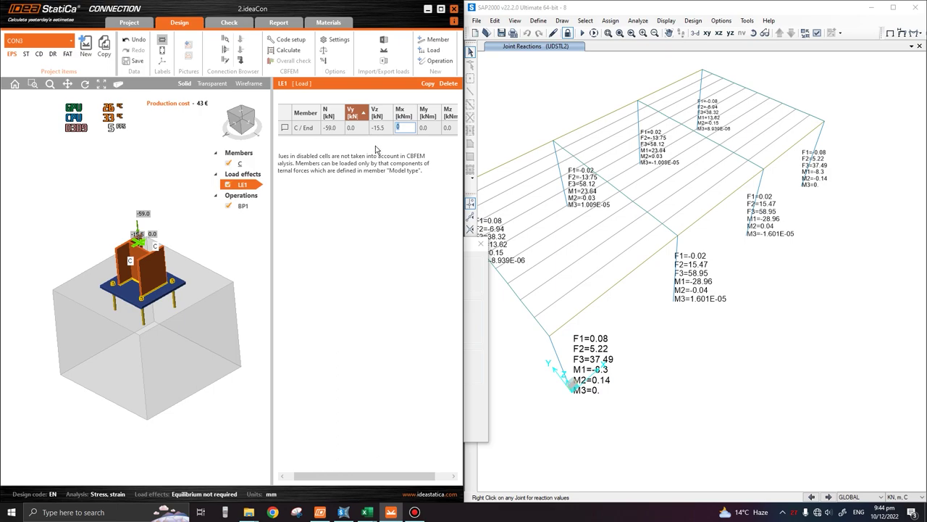
pyautogui.click(430, 128)
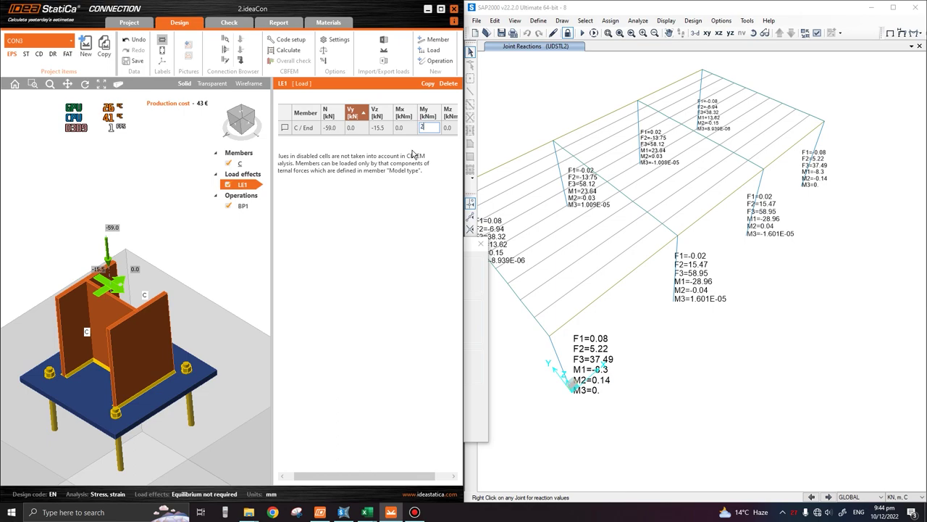
pyautogui.press('Tab')
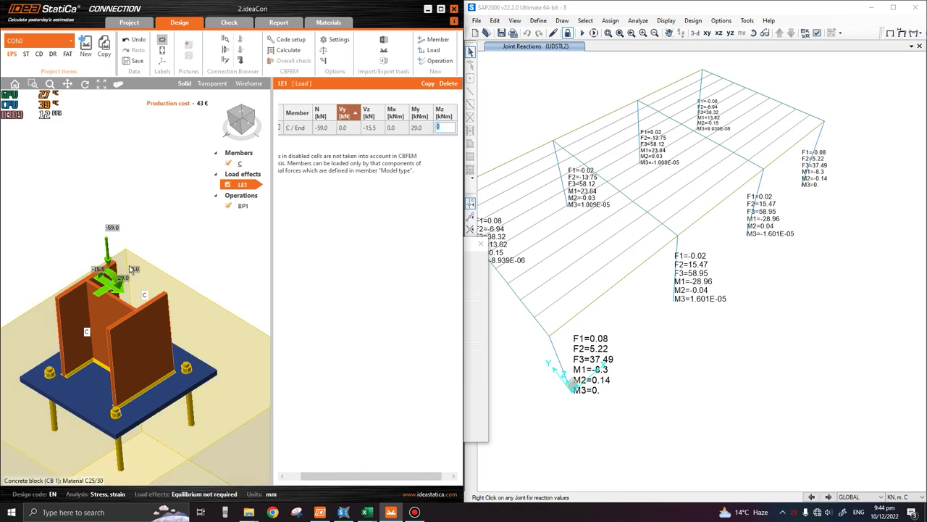
pyautogui.scroll(-2, 145, 286)
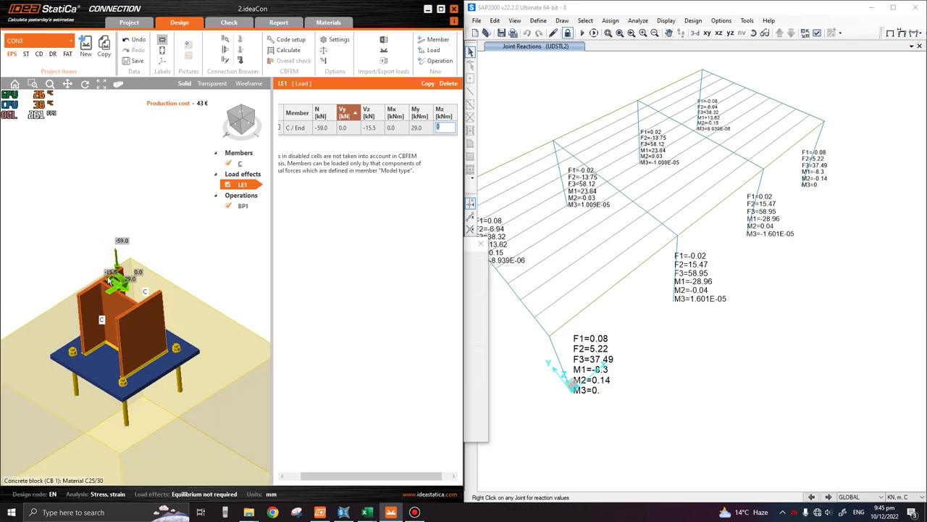
pyautogui.click(725, 333)
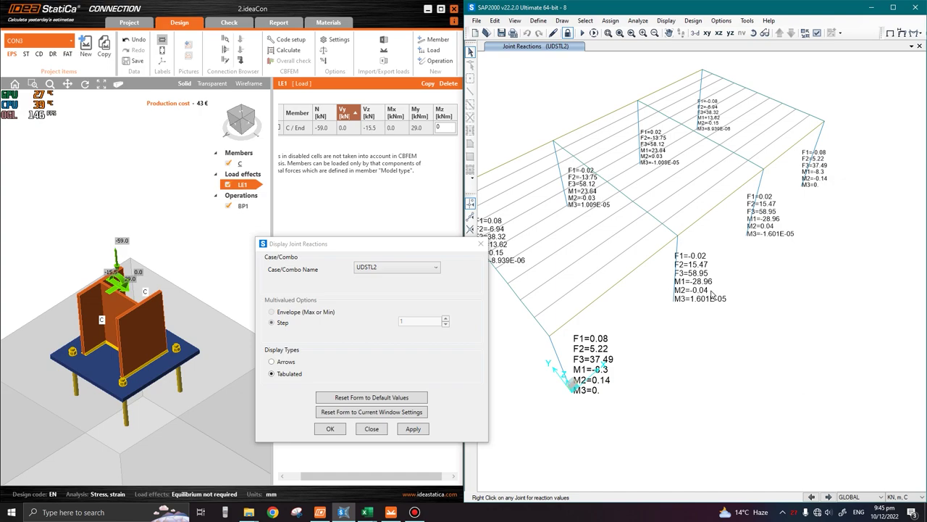
pyautogui.click(449, 129)
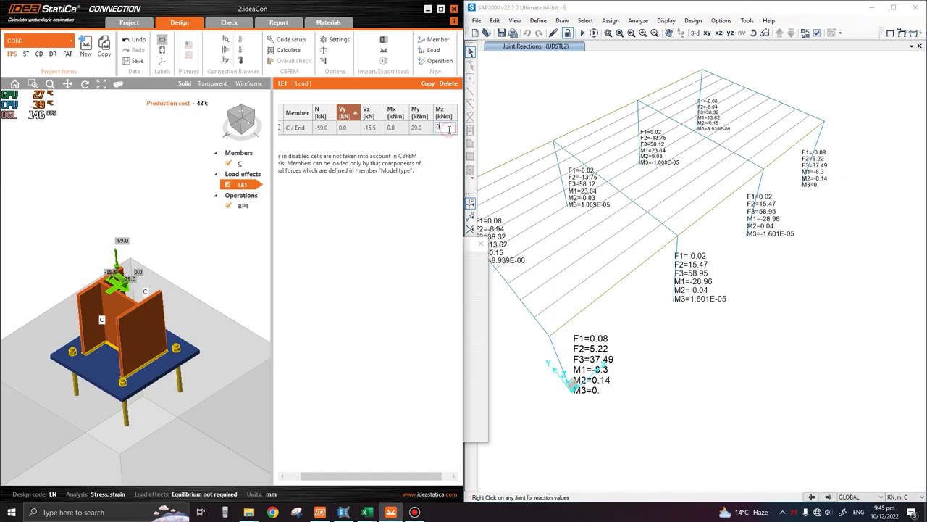
pyautogui.write('0.04')
pyautogui.press('Return')
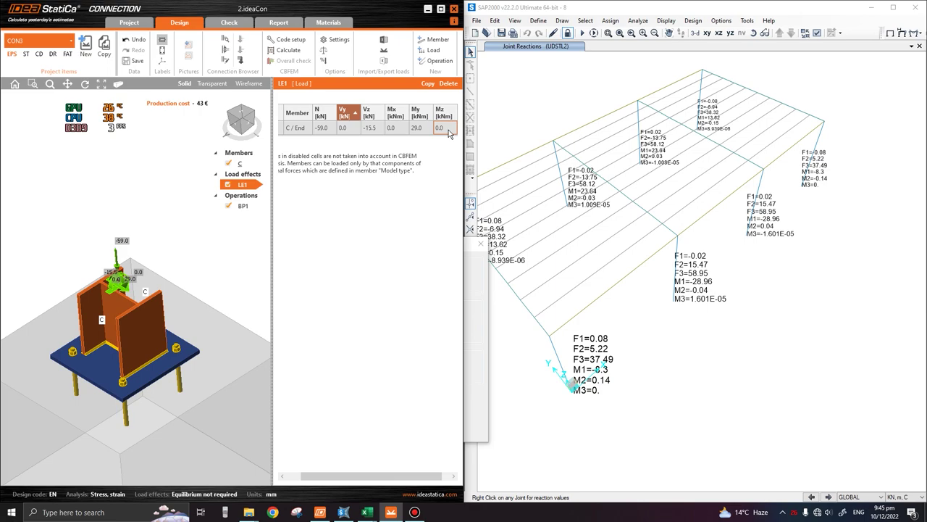
# Step: Calculate CON3 and inspect the anchors and welds of the base plate in the overall check view
pyautogui.scroll(-3, 138, 181)
pyautogui.moveTo(140, 258)
pyautogui.mouseDown(button='middle')
pyautogui.moveTo(159, 239)
pyautogui.moveTo(148, 230)
pyautogui.moveTo(150, 263)
pyautogui.mouseUp(button='middle')
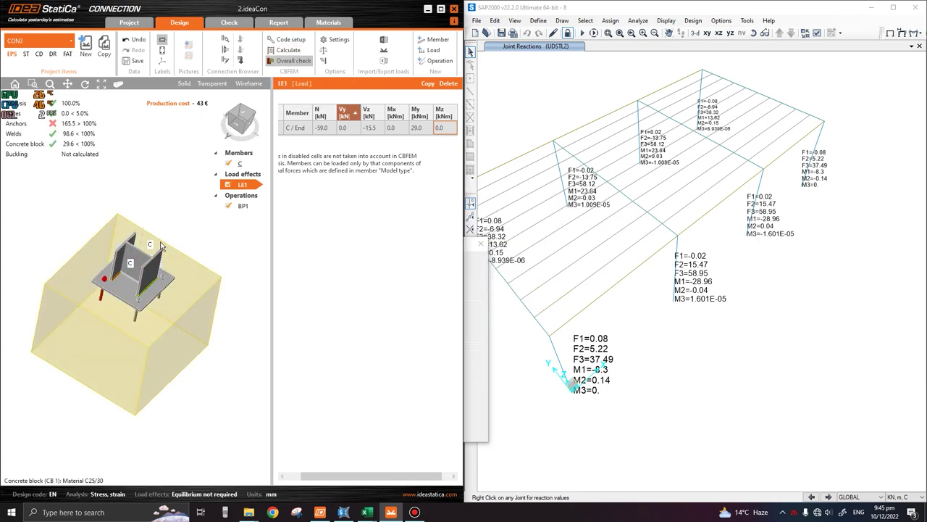
pyautogui.moveTo(142, 257); pyautogui.dragTo(150, 224, button='middle')
pyautogui.moveTo(149, 223); pyautogui.dragTo(122, 290, button='right')
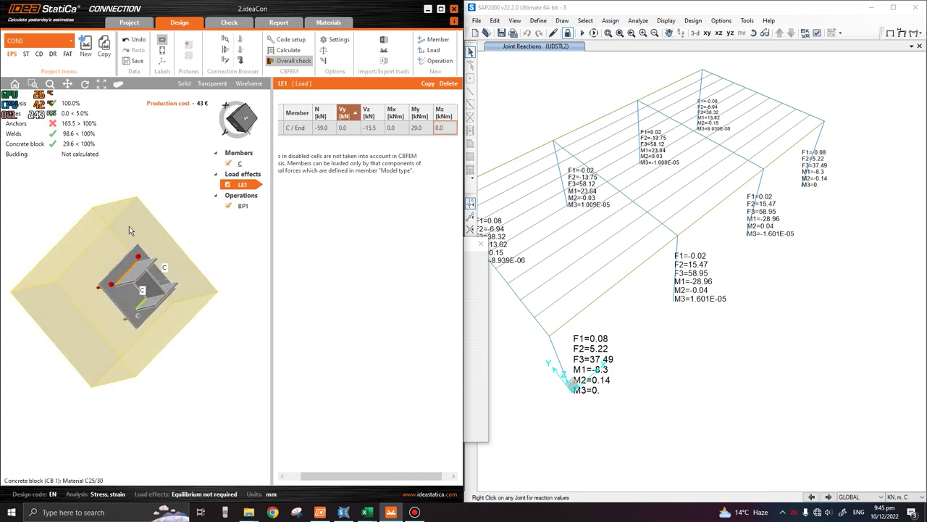
pyautogui.moveTo(129, 229); pyautogui.dragTo(127, 279, button='right')
# Step: Set base plate BP1's flange and web welds to 6 mm
pyautogui.click(127, 279)
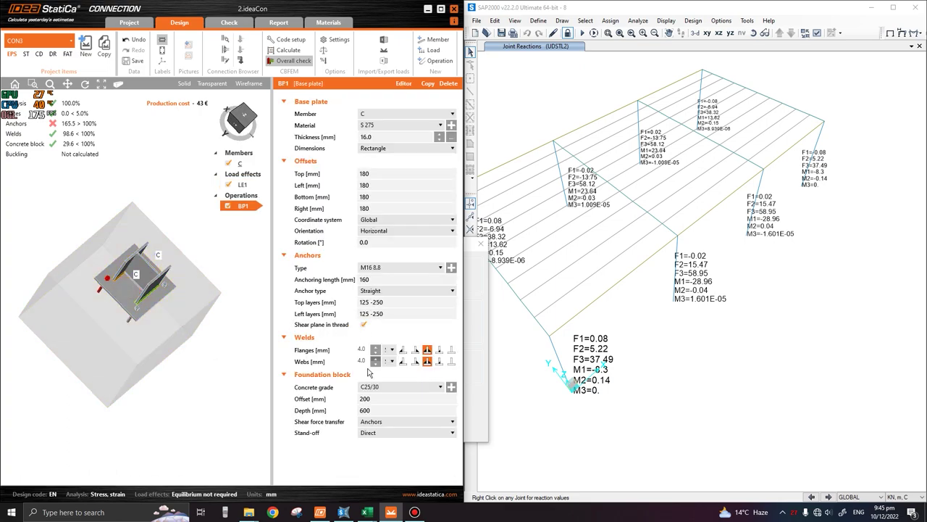
pyautogui.click(362, 353)
pyautogui.write('6')
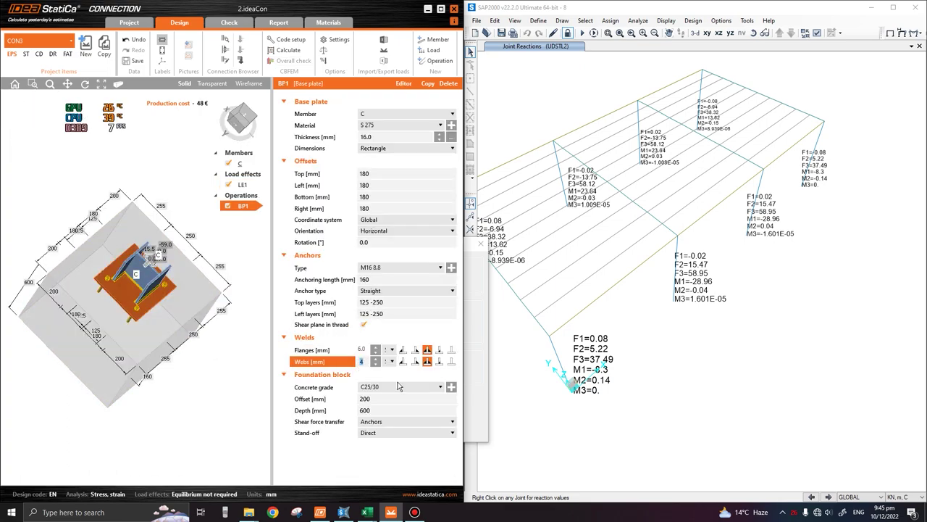
pyautogui.click(398, 384)
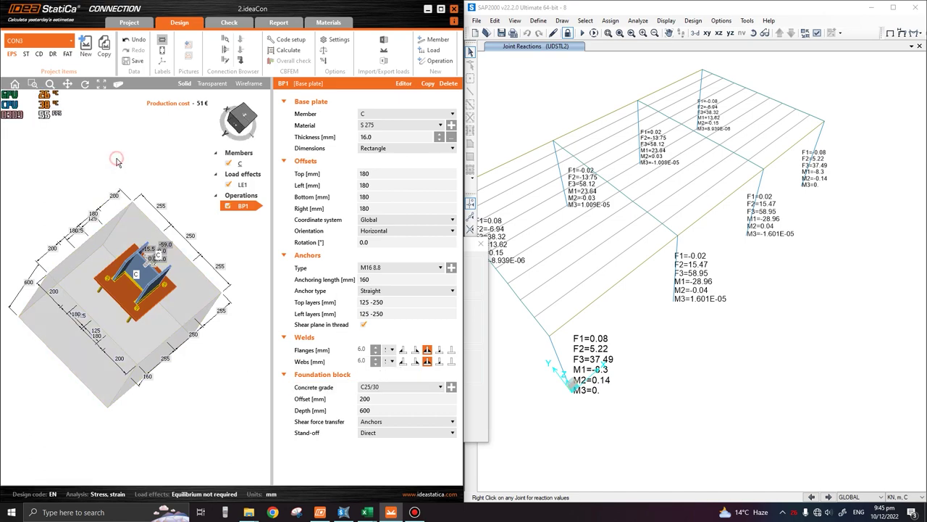
# Step: Maximize the connection window and set BP1's anchoring length to 200 mm
pyautogui.moveTo(147, 223); pyautogui.dragTo(124, 269, button='right')
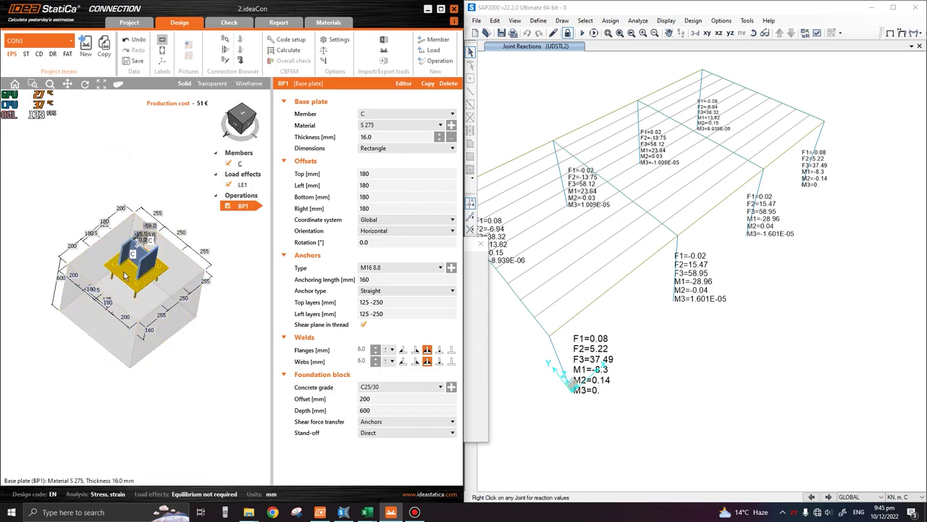
pyautogui.scroll(3, 124, 270)
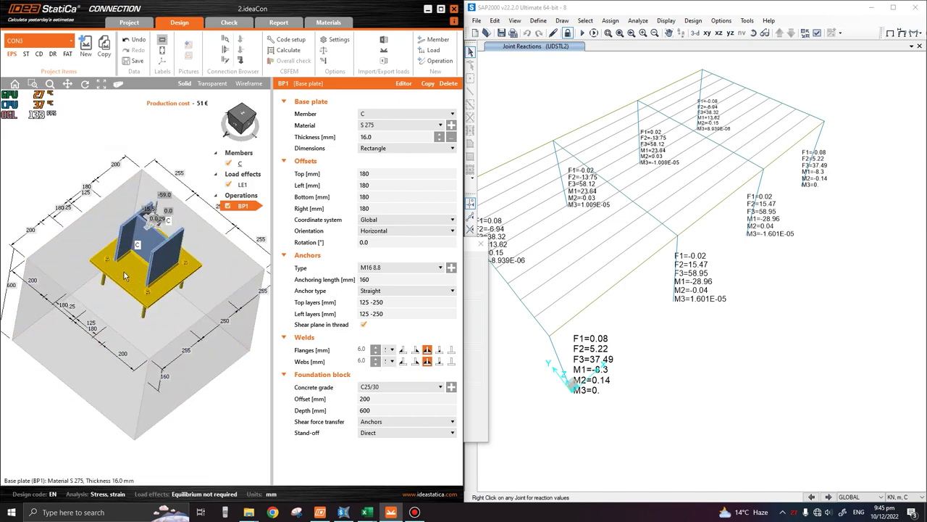
pyautogui.click(440, 9)
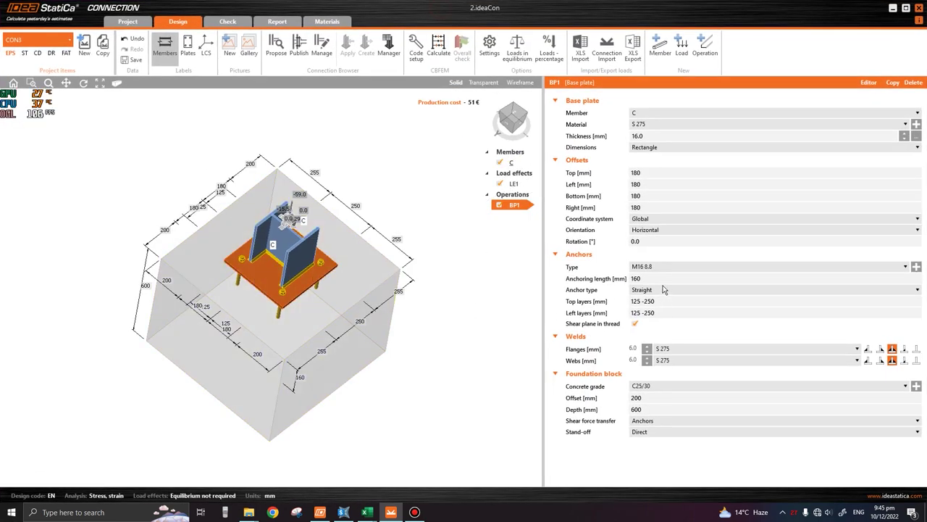
pyautogui.click(681, 267)
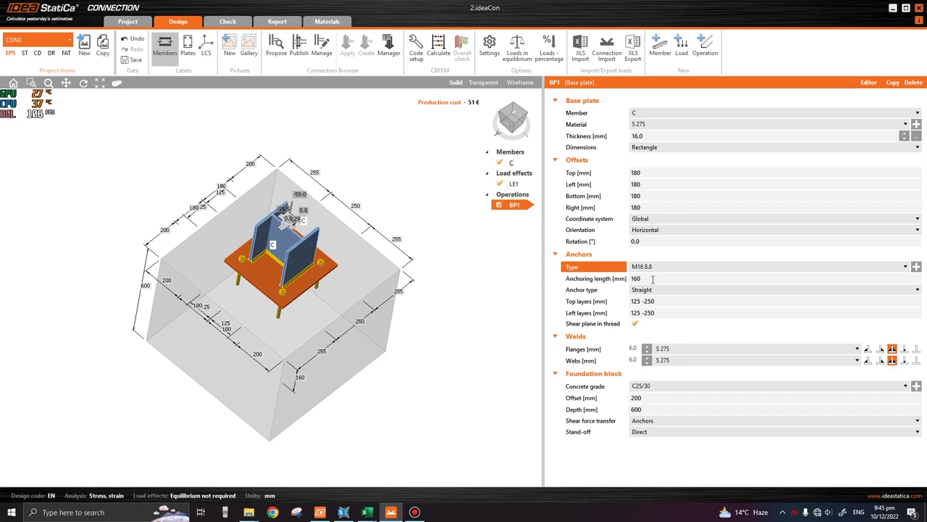
pyautogui.click(652, 278)
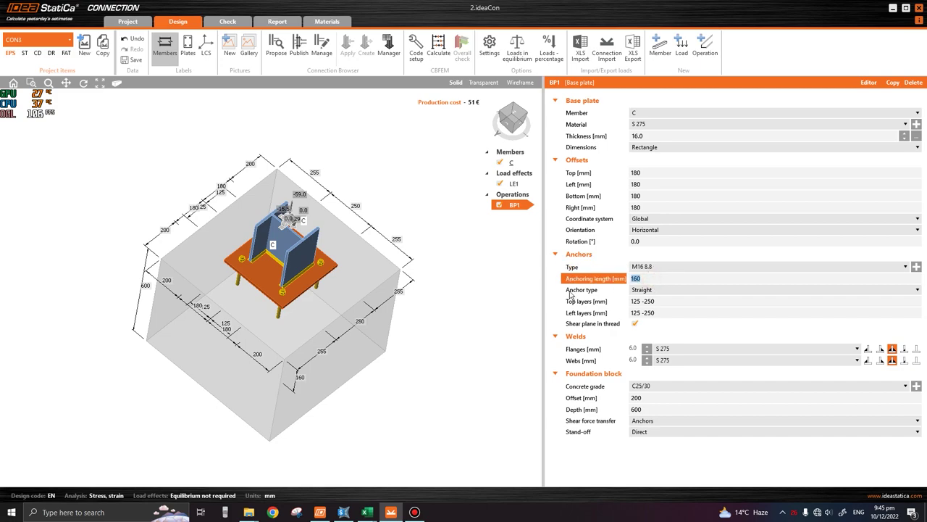
pyautogui.click(570, 293)
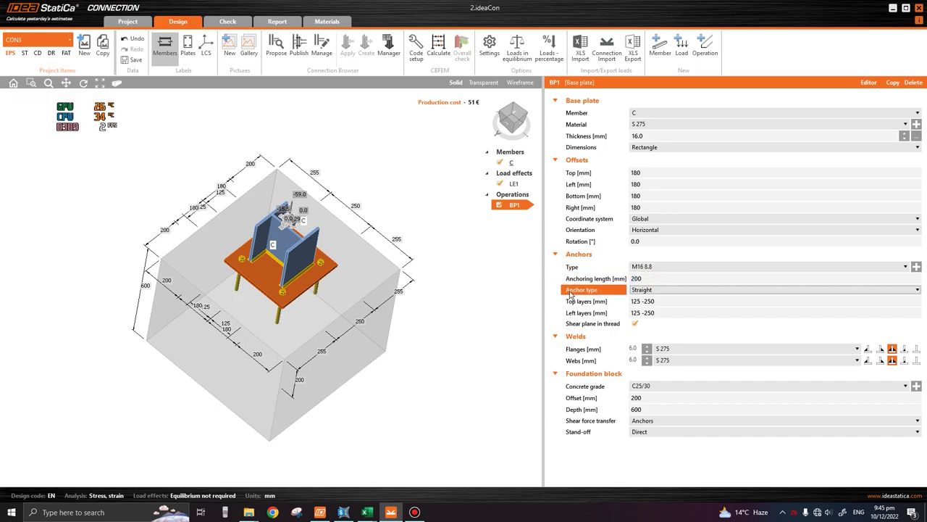
# Step: Change BP1's anchor type to rectangular washer plate with a size of 50 mm and recalculate CON3
pyautogui.click(685, 290)
pyautogui.click(672, 314)
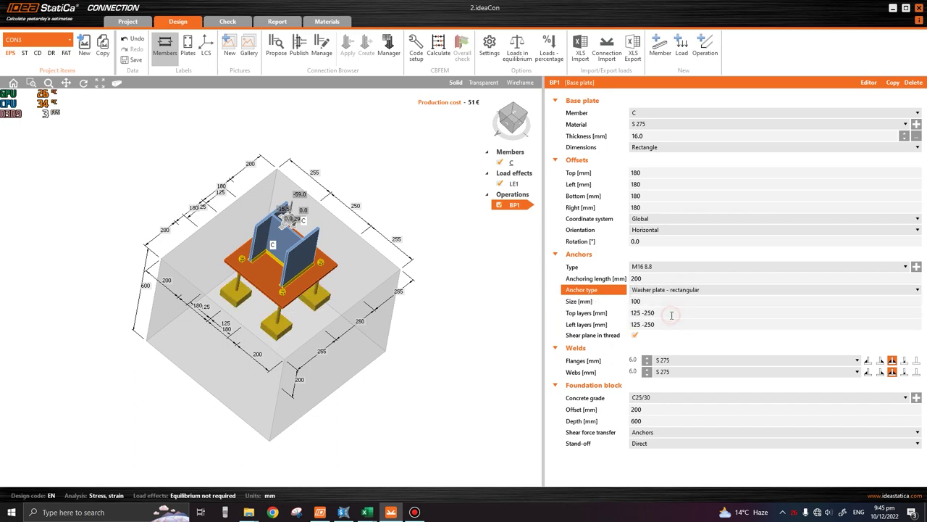
pyautogui.click(636, 301)
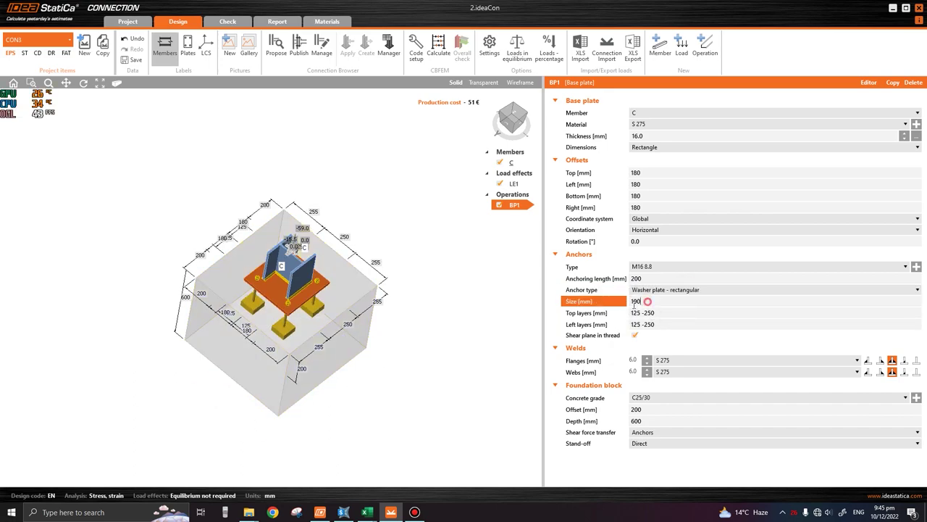
pyautogui.click(591, 314)
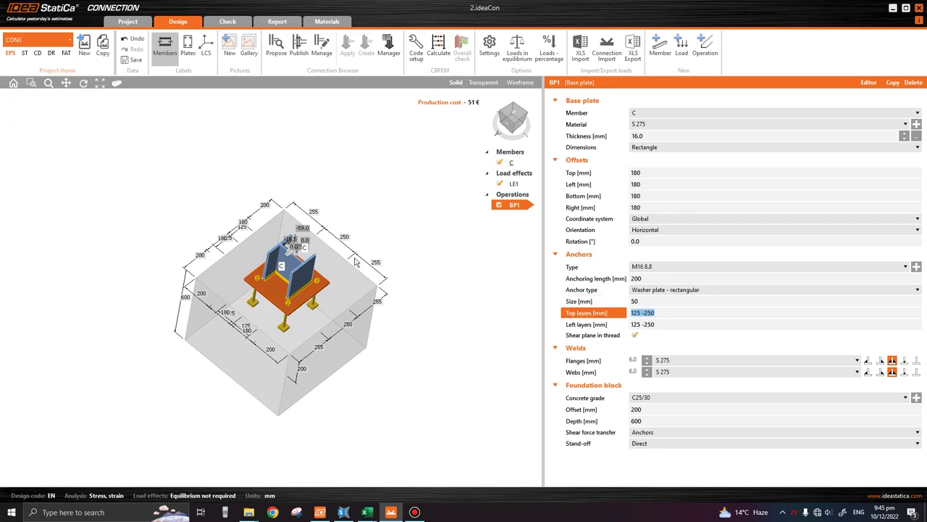
pyautogui.moveTo(355, 260)
pyautogui.mouseDown(button='middle')
pyautogui.moveTo(365, 278)
pyautogui.moveTo(360, 263)
pyautogui.mouseUp(button='middle')
pyautogui.moveTo(360, 261); pyautogui.dragTo(368, 258, button='right')
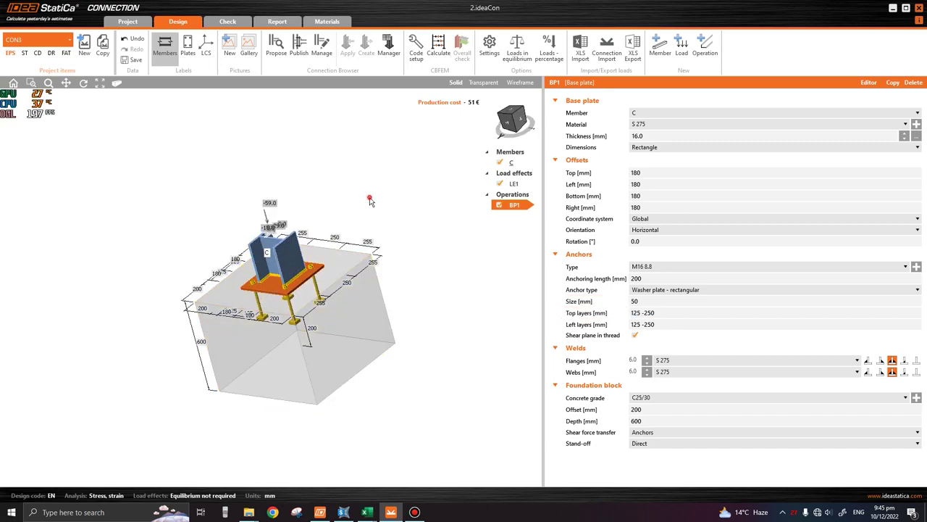
pyautogui.click(439, 48)
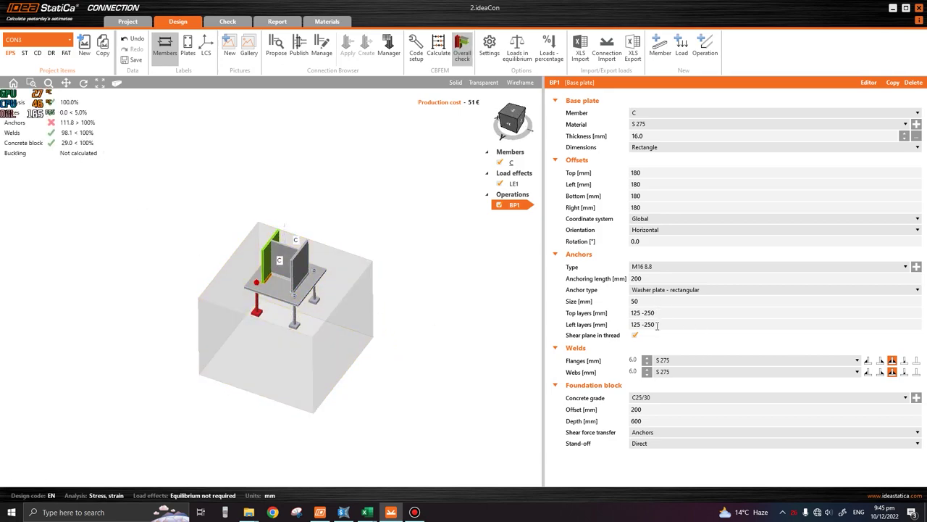
# Step: Set BP1's anchoring length to 250 mm and recalculate CON3
pyautogui.click(643, 279)
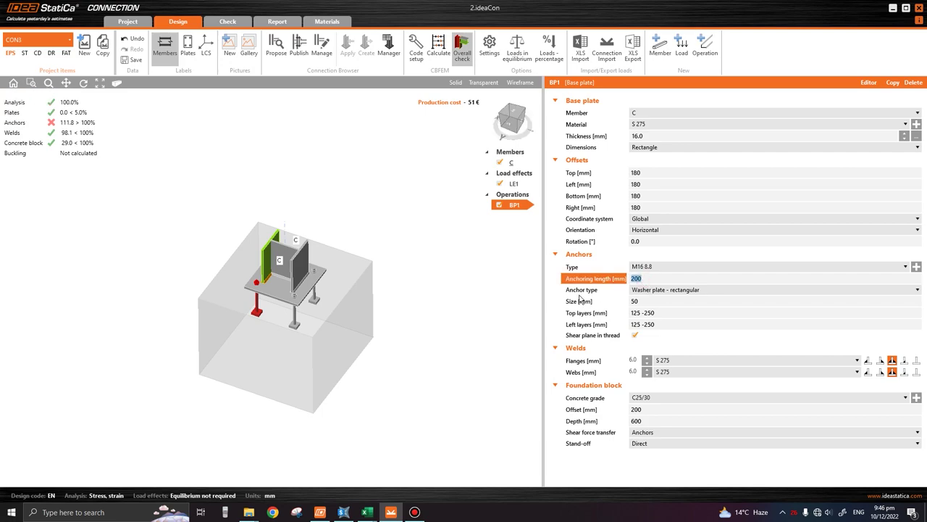
pyautogui.write('250')
pyautogui.press('Return')
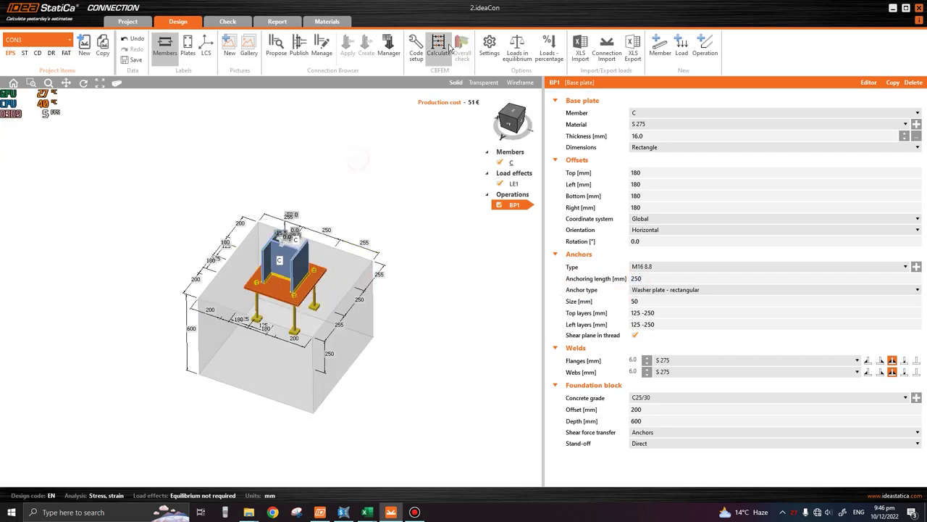
pyautogui.click(440, 50)
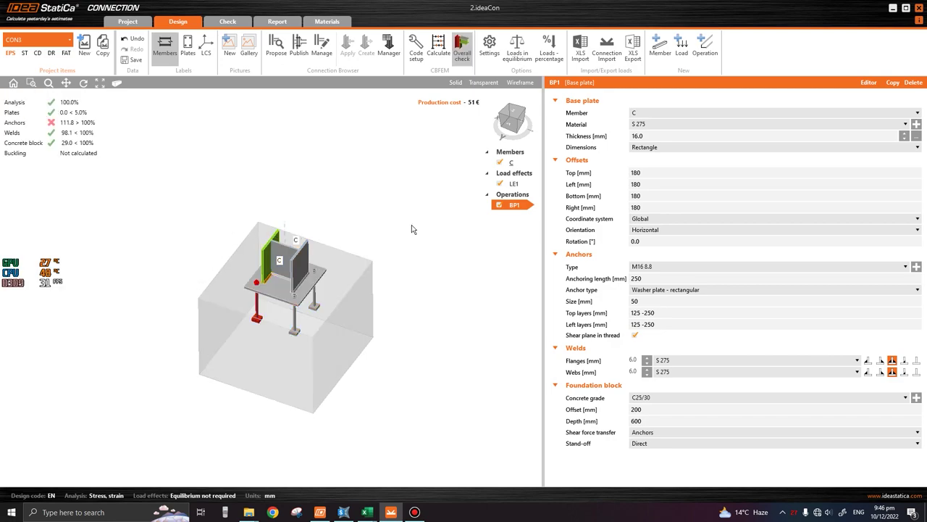
pyautogui.moveTo(133, 205); pyautogui.dragTo(139, 217, button='middle')
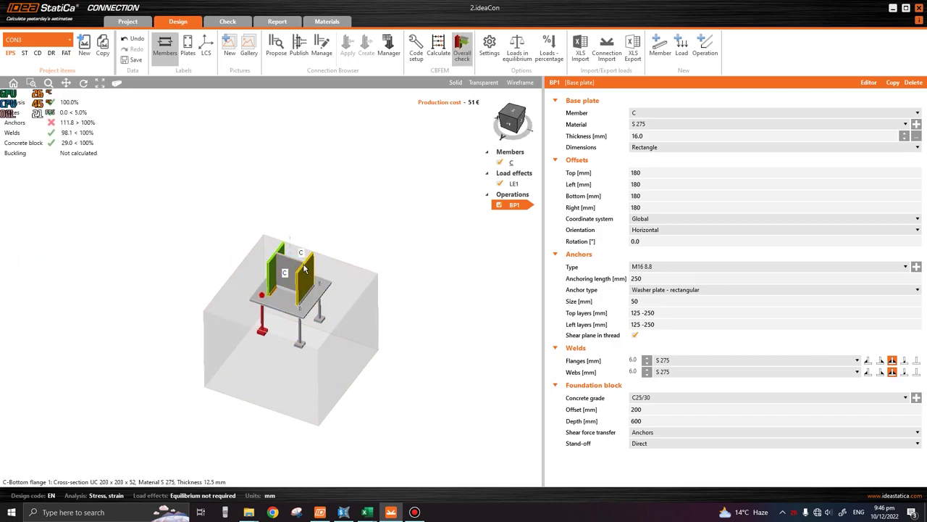
# Step: Examine anchor A2's detailed check, comparing its tensile resistance and concrete breakout resistance with the applied forces
pyautogui.click(227, 22)
pyautogui.click(661, 84)
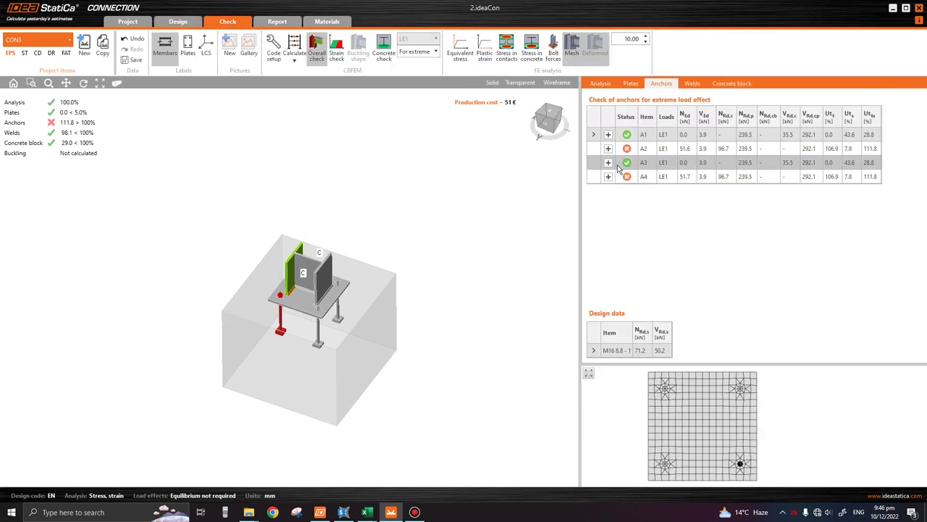
pyautogui.click(607, 149)
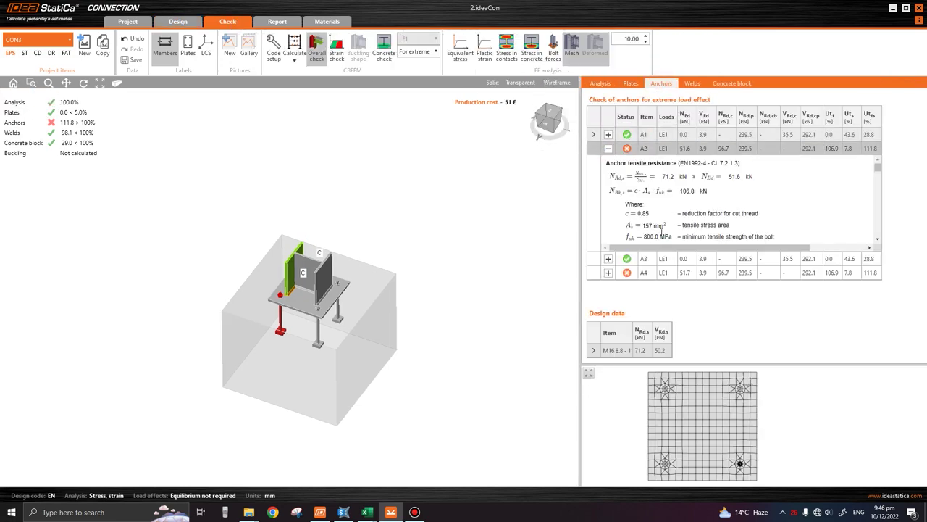
pyautogui.scroll(-1, 658, 213)
pyautogui.scroll(1, 656, 203)
pyautogui.doubleClick(662, 176)
pyautogui.scroll(-1, 705, 189)
pyautogui.scroll(-1, 705, 189)
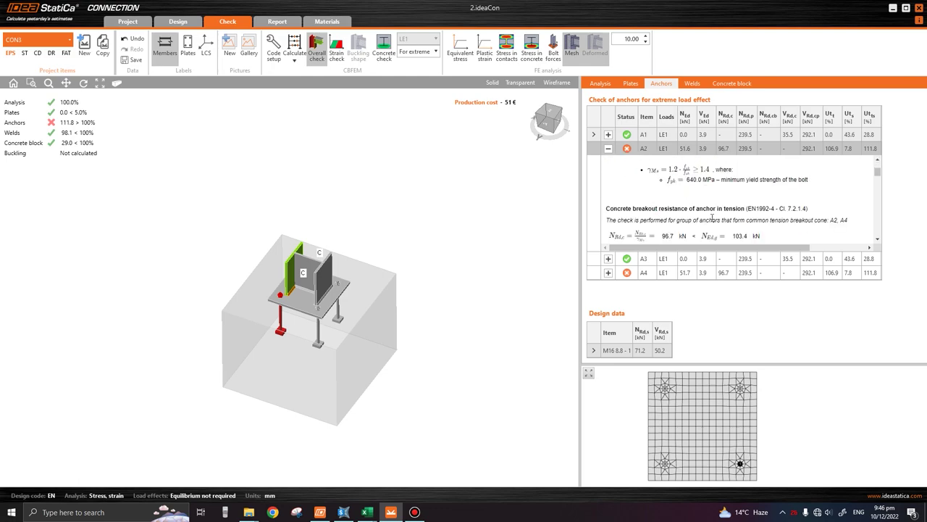
pyautogui.scroll(-1, 712, 218)
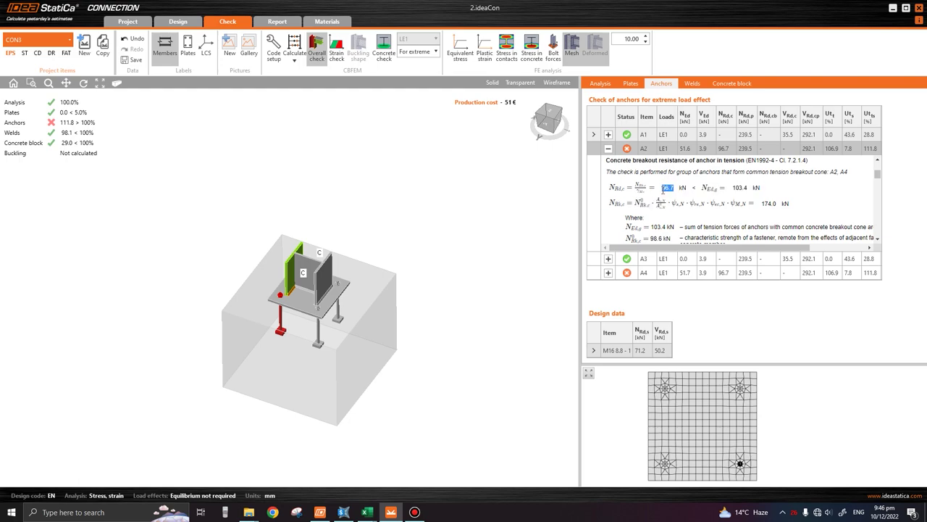
# Step: Review the concrete breakout resistance of anchor A2's group in tension, and view the foundation block's contact stress check
pyautogui.moveTo(729, 197); pyautogui.dragTo(674, 213)
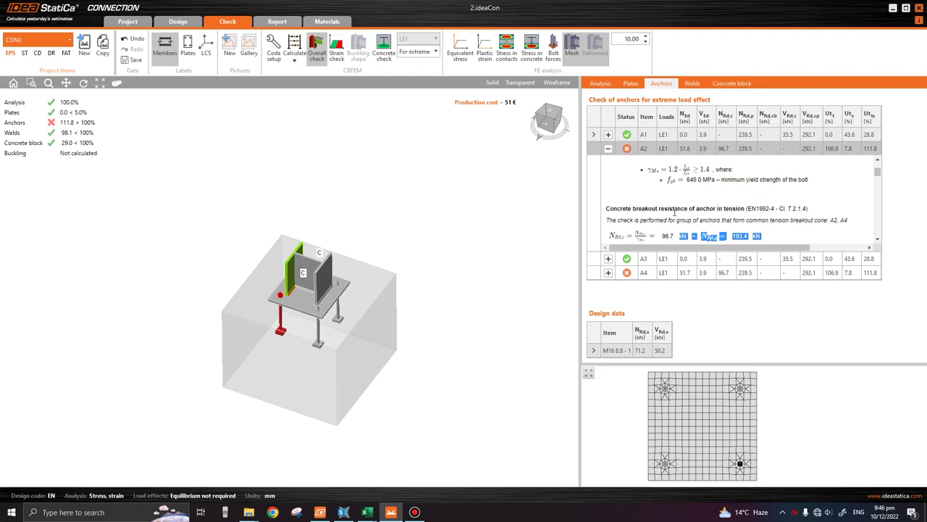
pyautogui.click(732, 214)
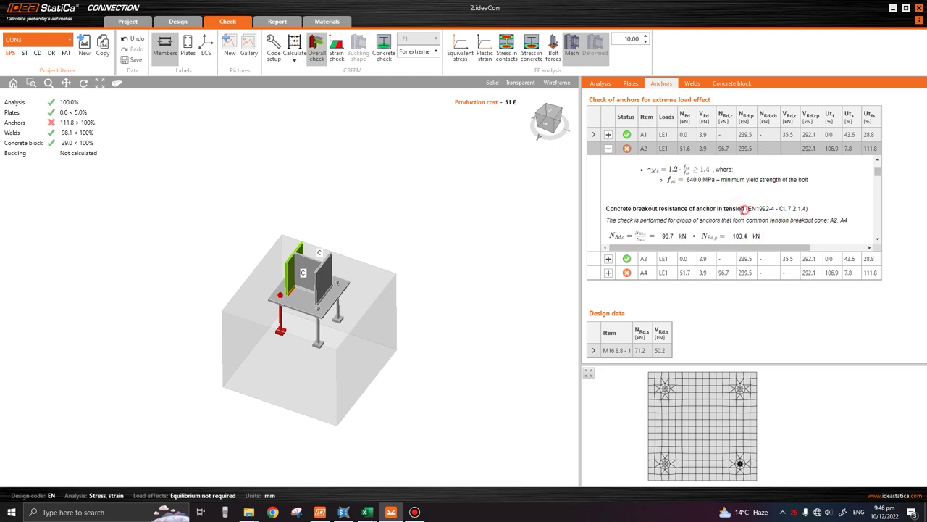
pyautogui.moveTo(744, 209); pyautogui.dragTo(633, 208)
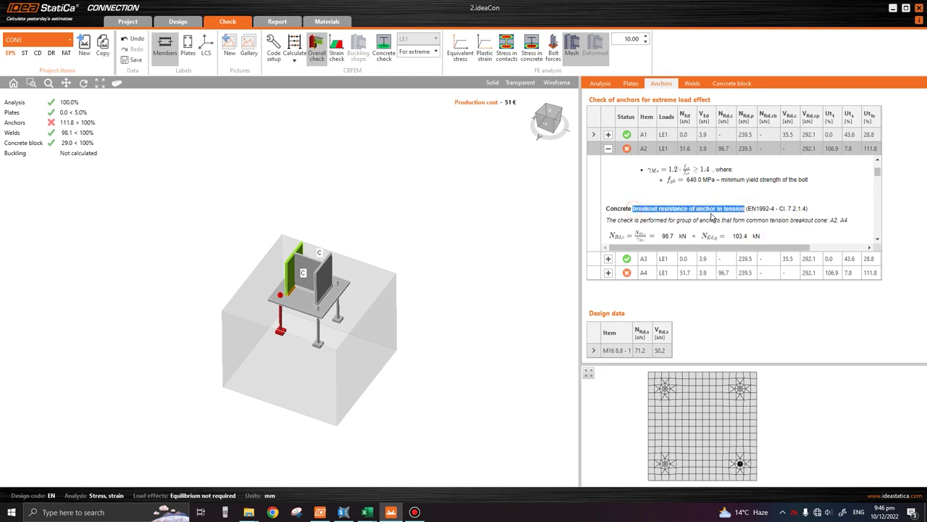
pyautogui.click(481, 238)
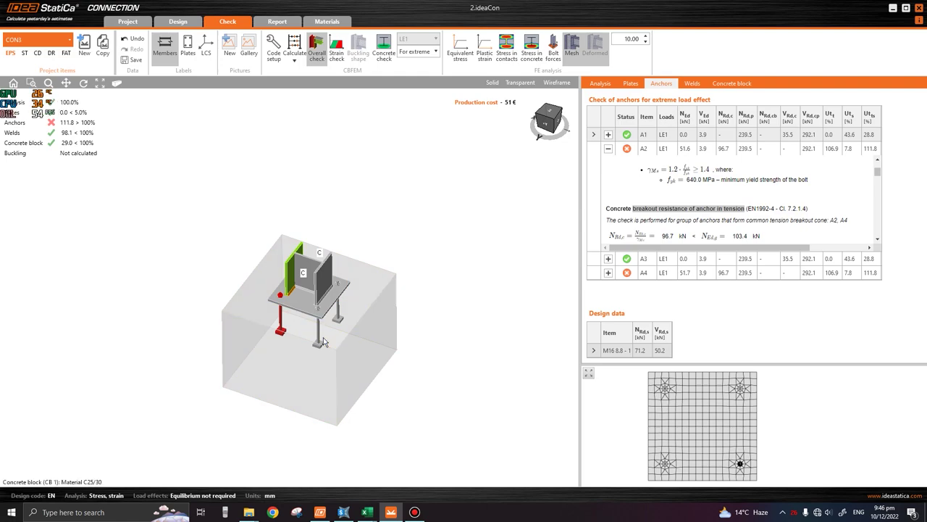
pyautogui.click(365, 316)
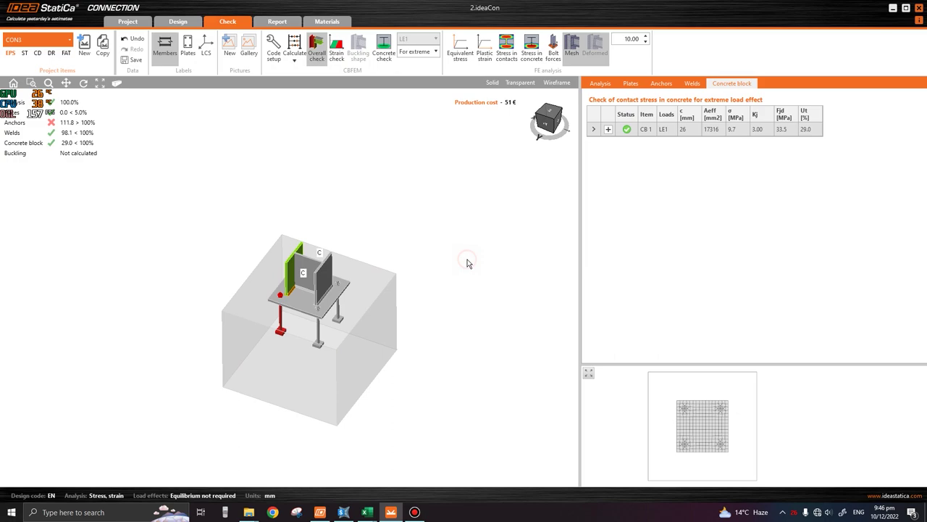
# Step: Set BP1's foundation block offset to 250 mm and recalculate CON3
pyautogui.click(179, 22)
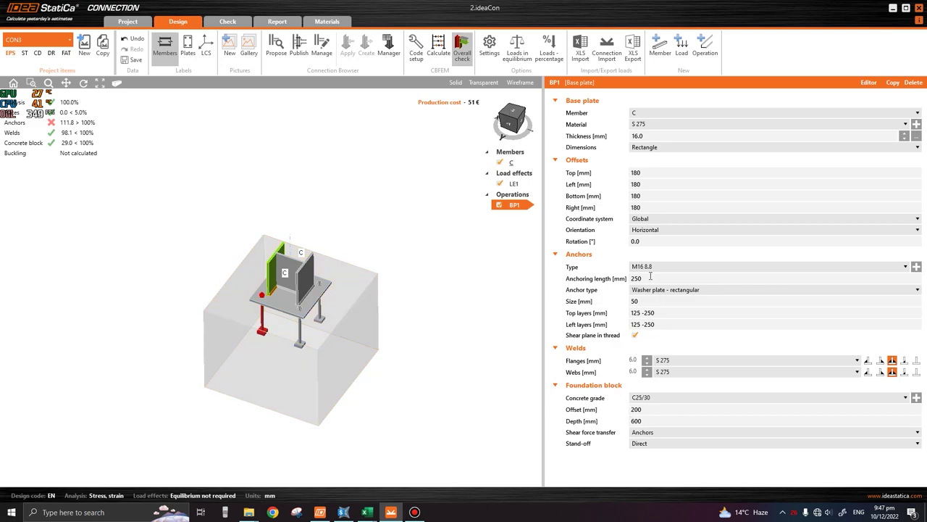
pyautogui.click(643, 409)
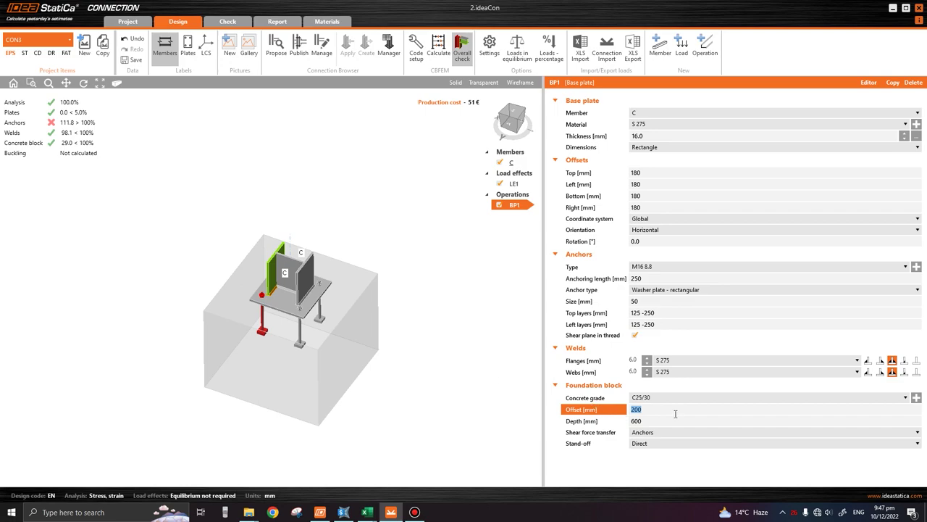
pyautogui.write('250')
pyautogui.press('Return')
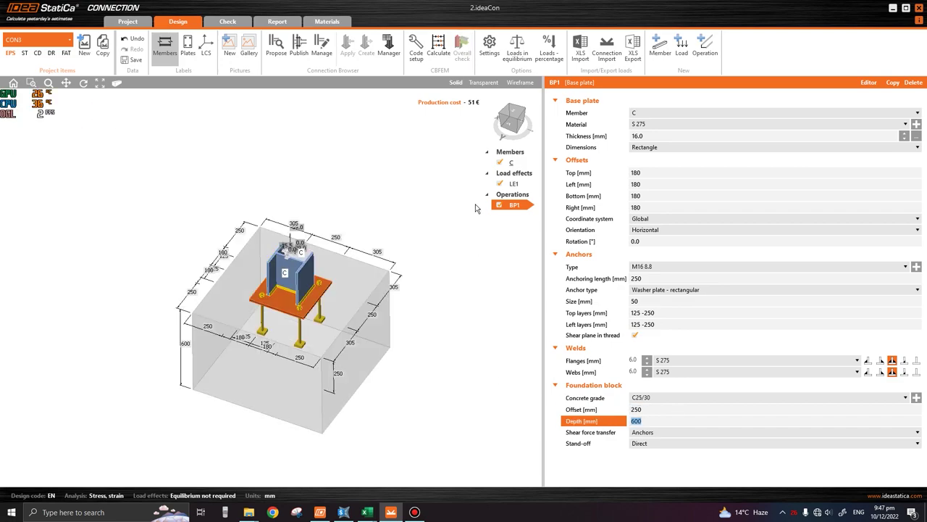
pyautogui.click(438, 45)
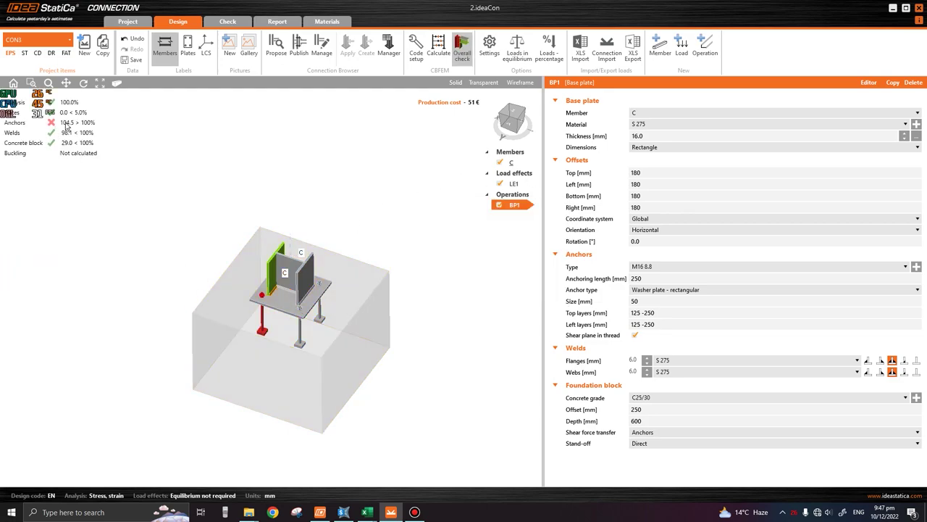
# Step: Increase BP1's foundation block offset to 300 mm and recalculate CON3
pyautogui.click(638, 409)
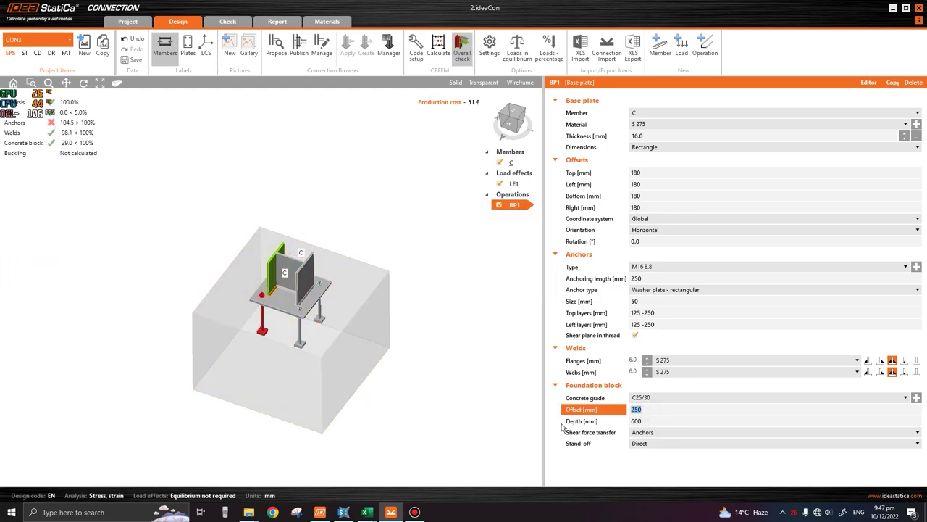
pyautogui.press('Tab')
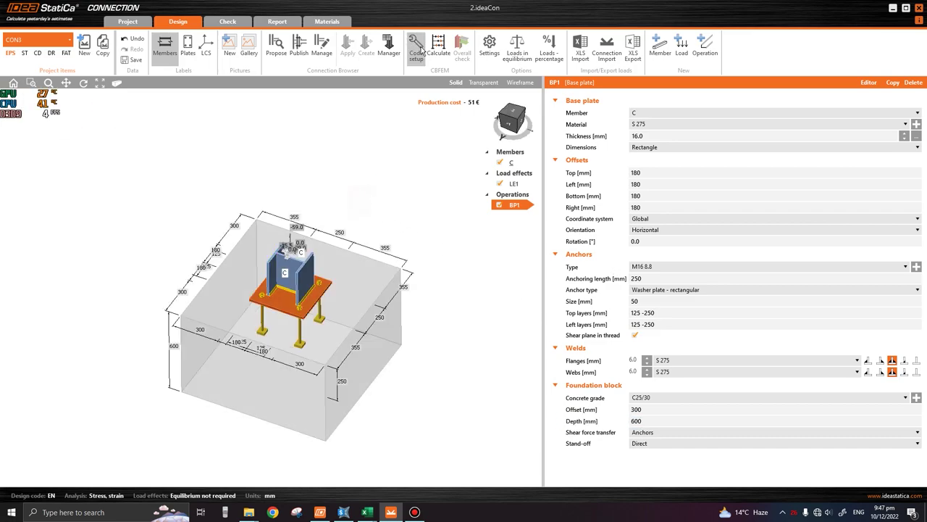
pyautogui.click(438, 46)
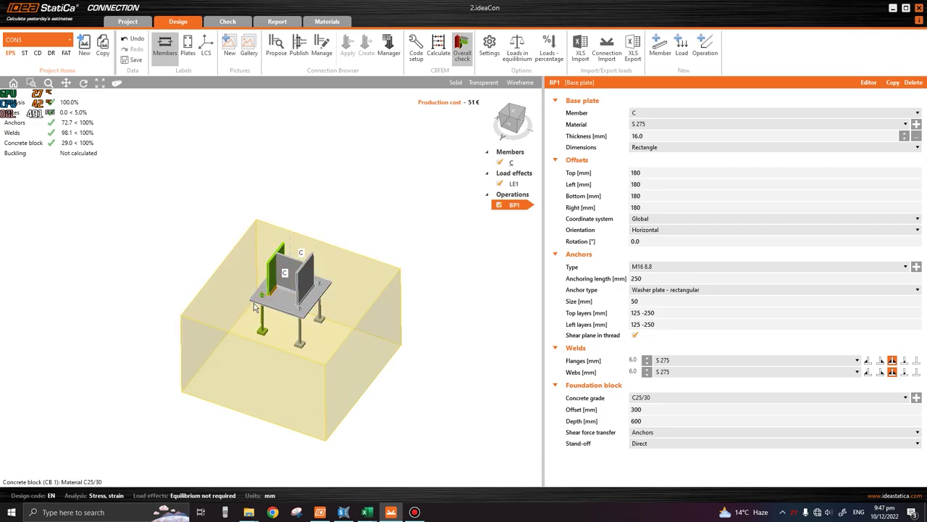
# Step: Look through the available foundation concrete grades and inspect the anchors and concrete block in the 3D model
pyautogui.click(684, 397)
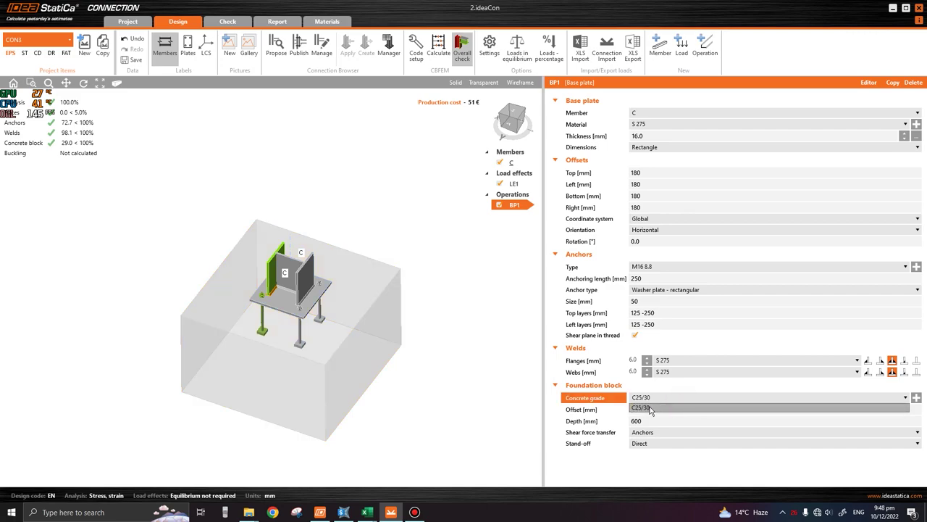
pyautogui.click(851, 397)
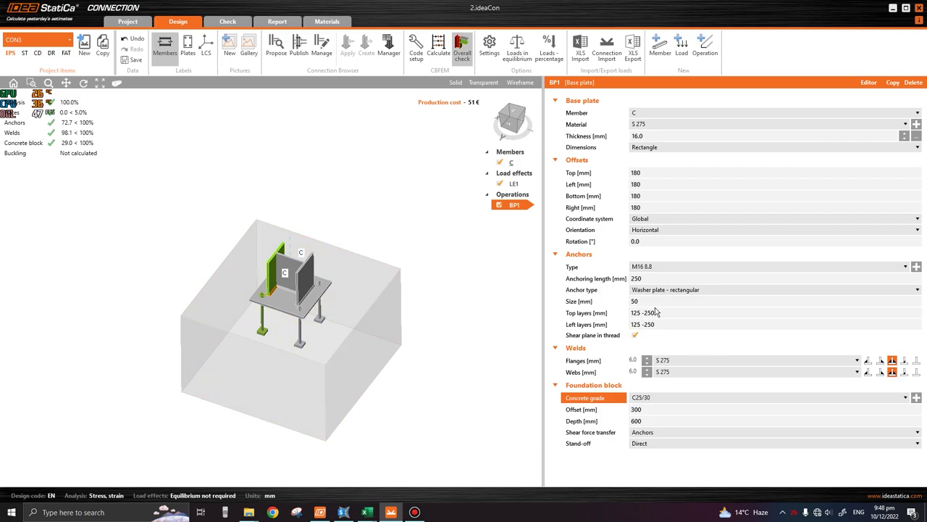
pyautogui.click(642, 278)
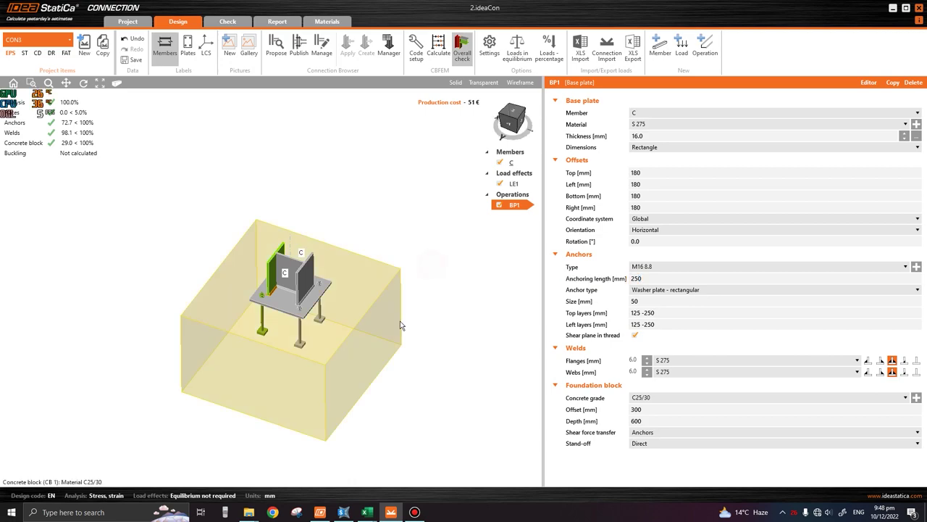
pyautogui.moveTo(400, 321); pyautogui.dragTo(325, 261, button='right')
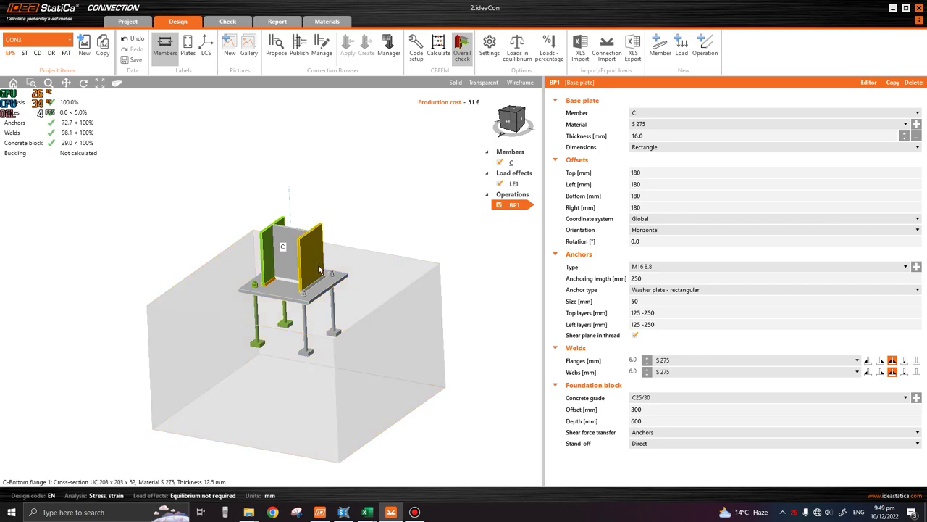
pyautogui.moveTo(319, 270); pyautogui.dragTo(352, 264, button='right')
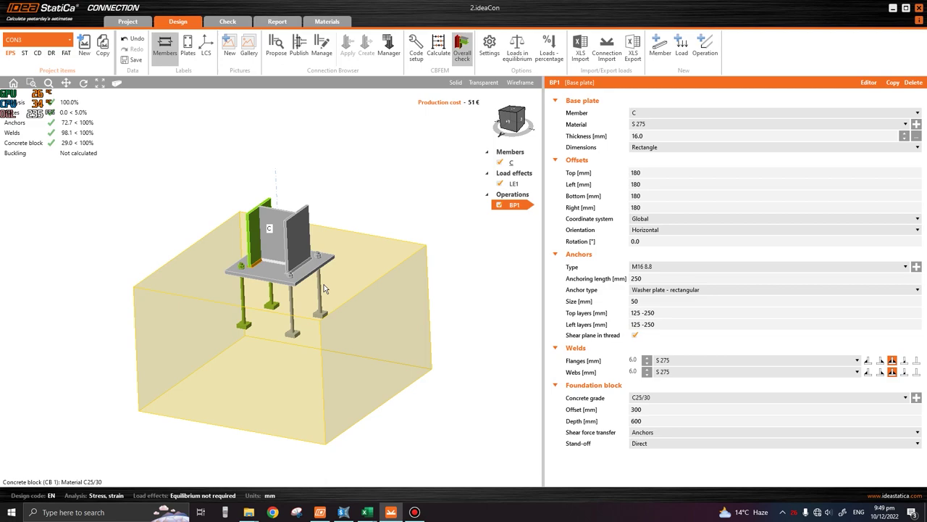
# Step: Switch to SAP2000, close the joint reactions settings, and view the table choices for a selected rafter without displaying any table
pyautogui.click(344, 513)
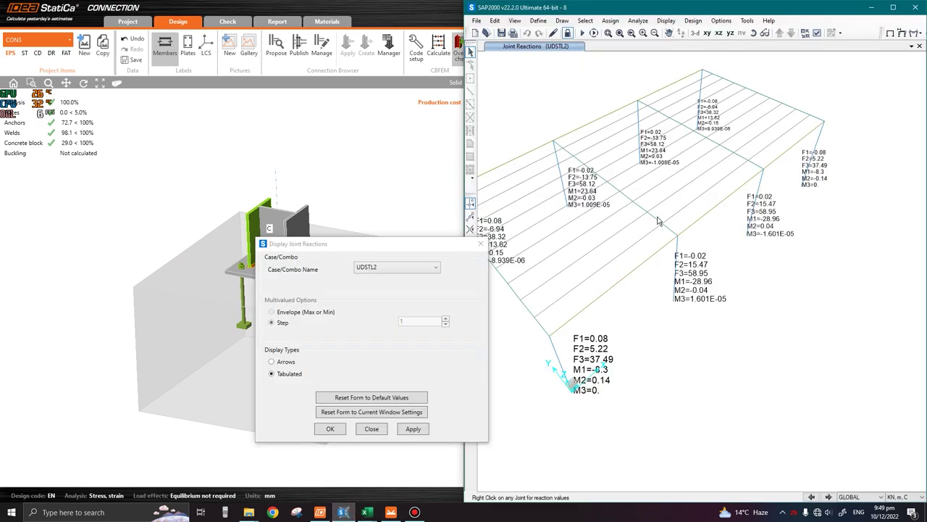
pyautogui.click(372, 428)
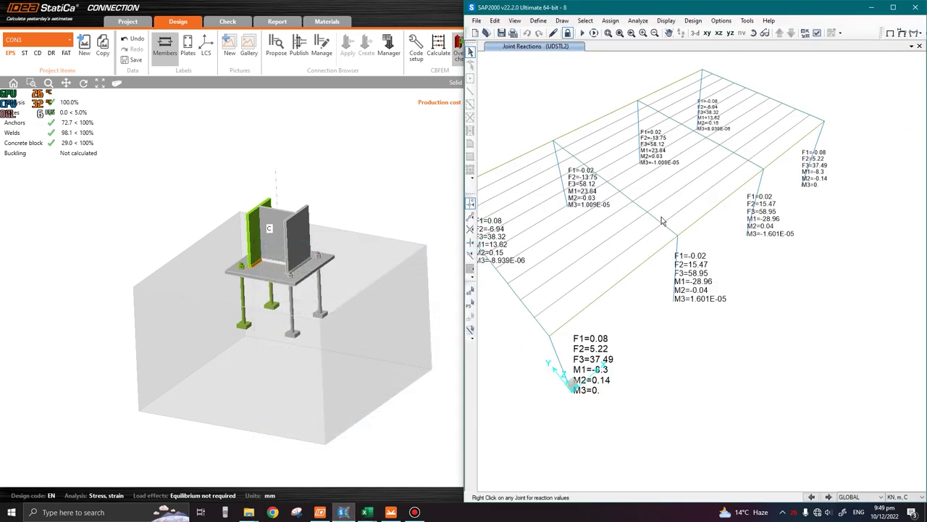
pyautogui.click(657, 223)
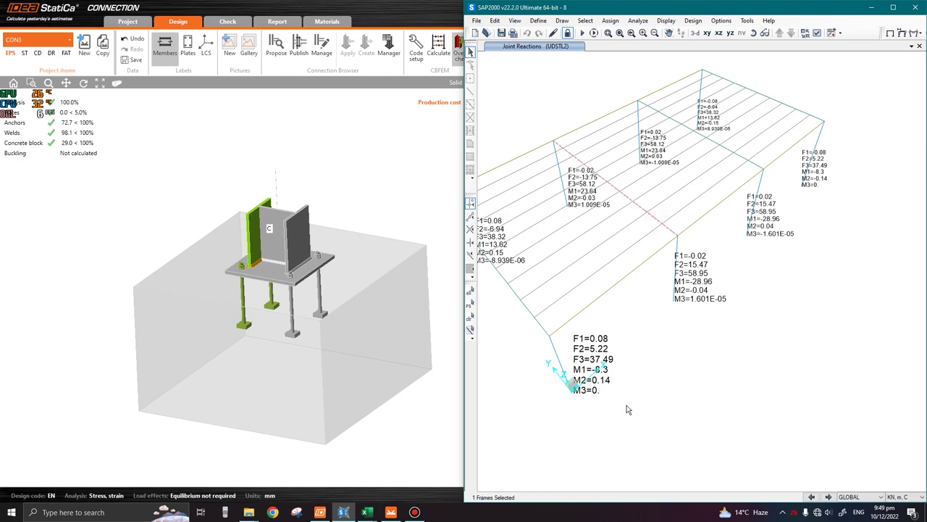
pyautogui.hotkey('ctrl', 't')
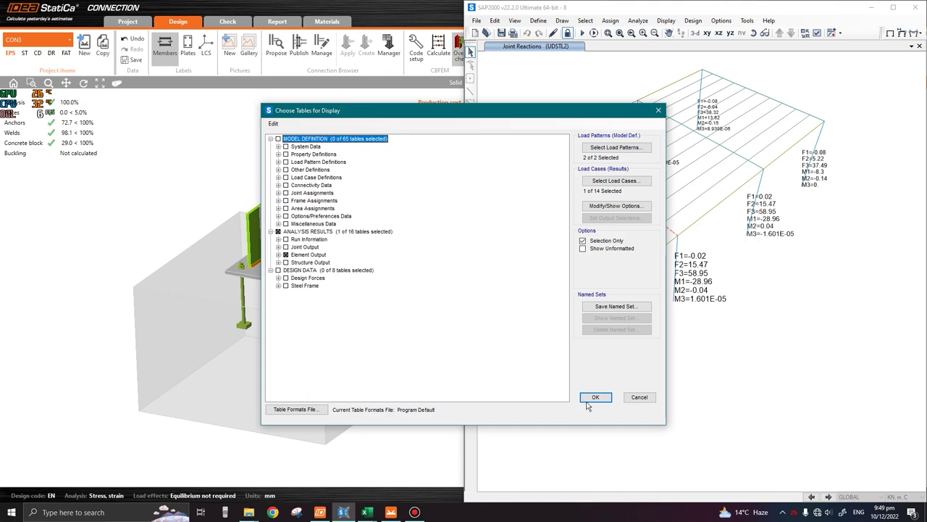
pyautogui.click(639, 398)
pyautogui.moveTo(342, 512)
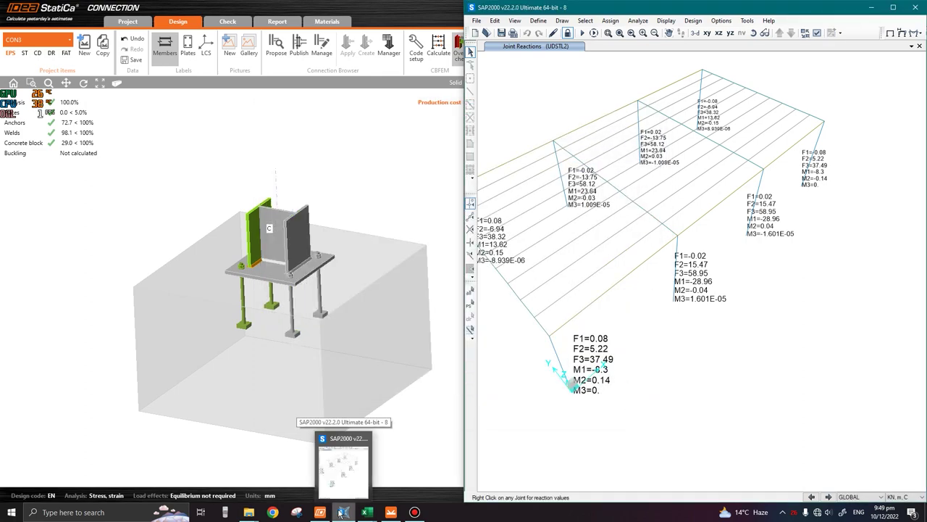